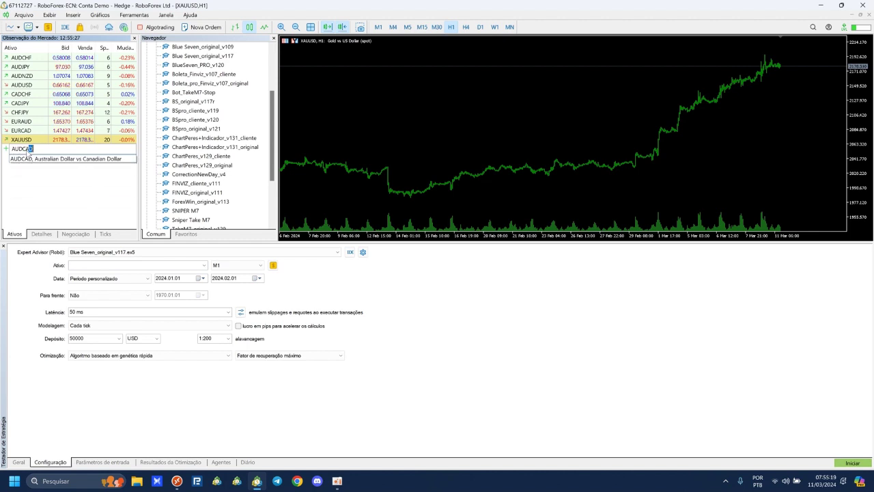
Step: Add AUDCAD to the Market Watch and set it as the Strategy Tester's symbol
left_click(27, 158)
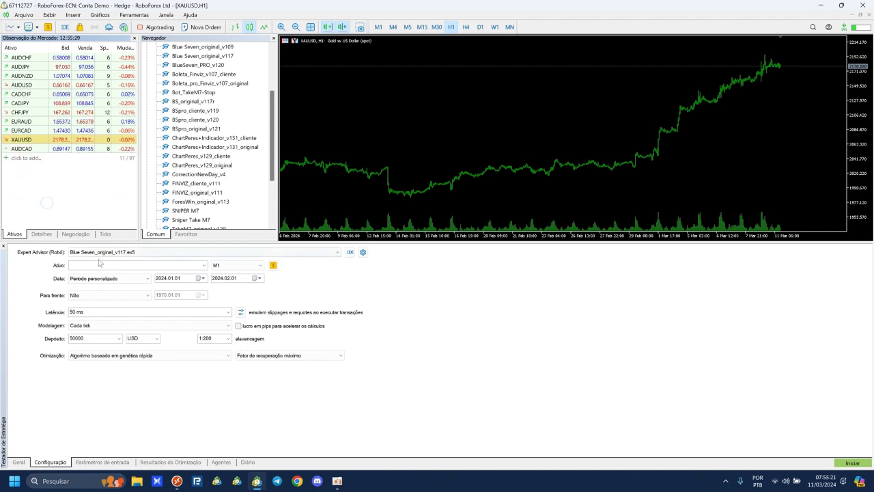
left_click(92, 264)
type("audcad")
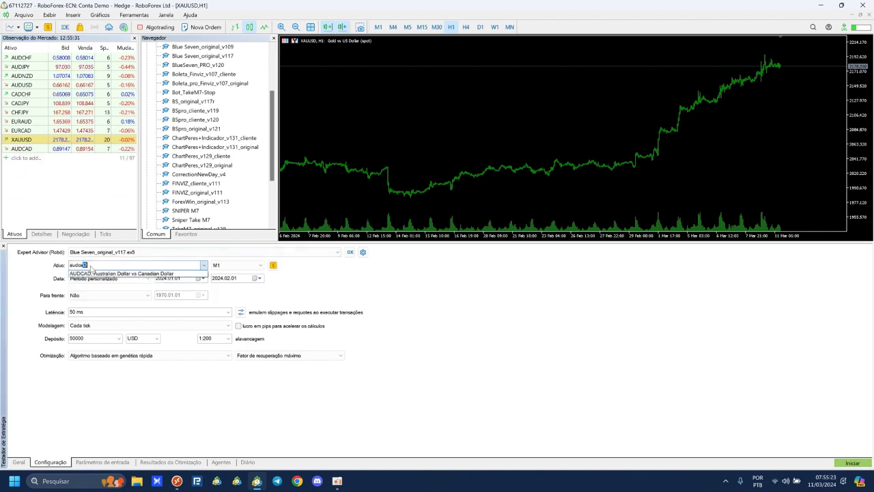
left_click(90, 273)
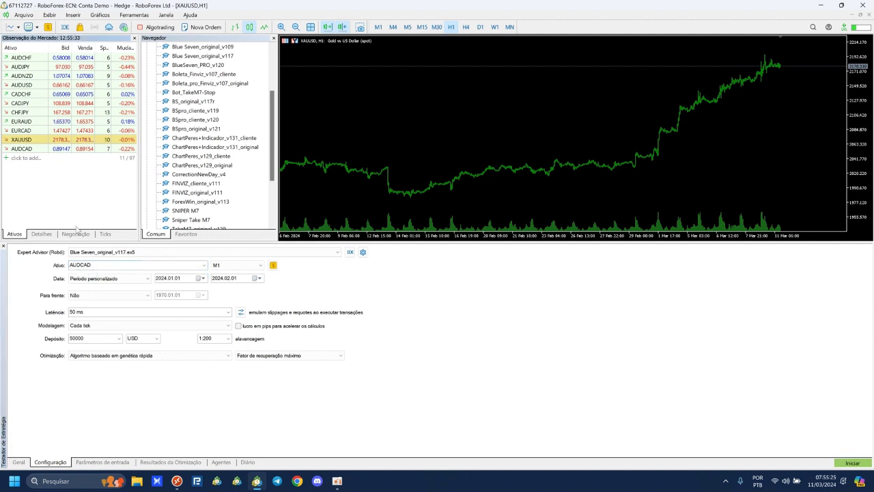
Step: Show all available symbols in the Market Watch and look through the list
right_click(34, 182)
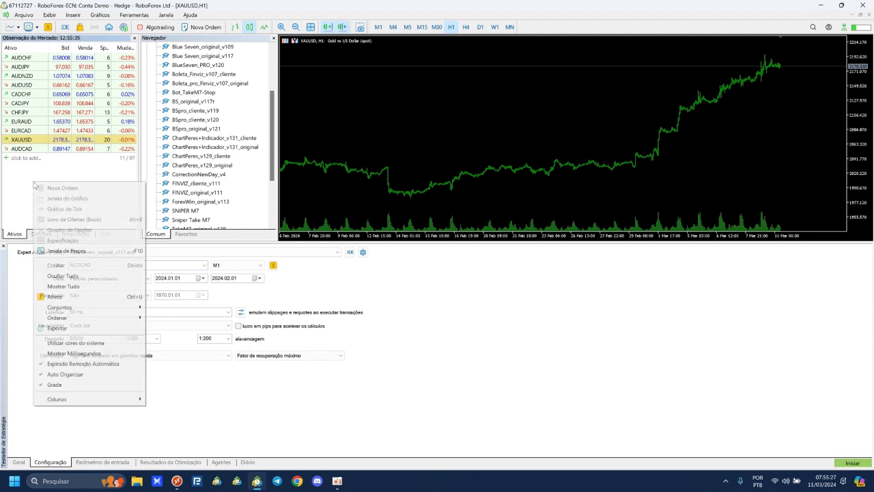
left_click(63, 285)
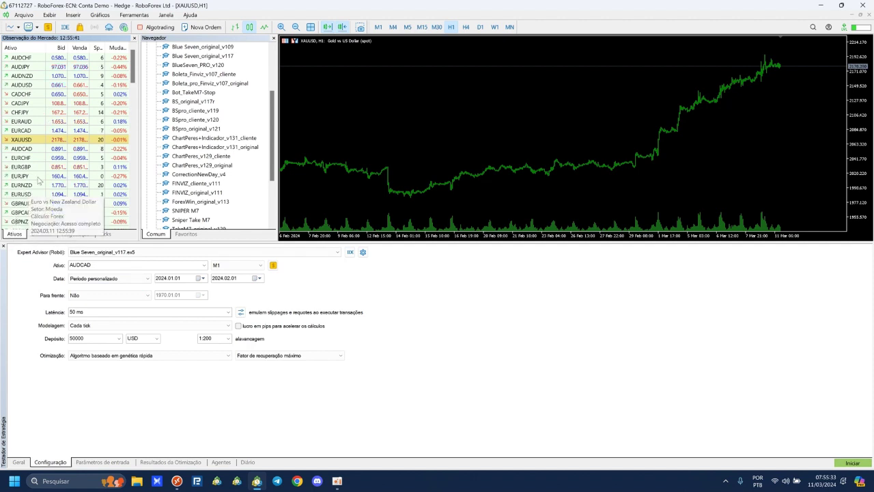
scroll(27, 194, "down", 4)
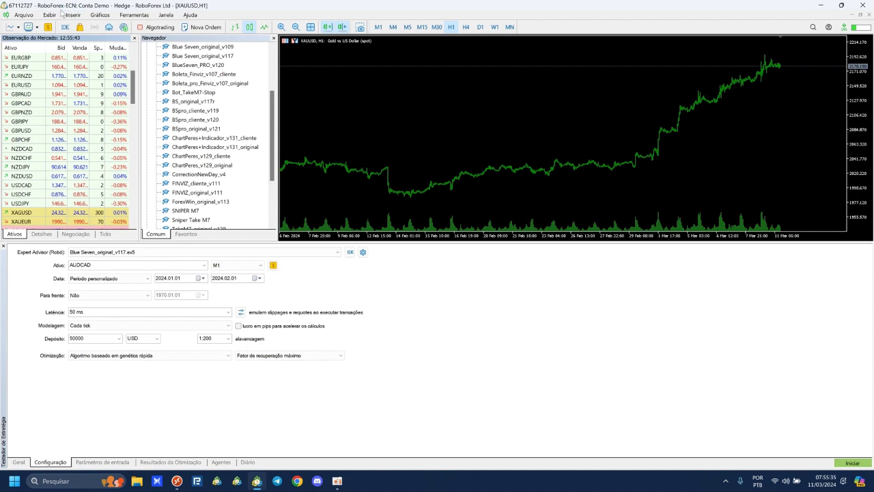
Step: Hide all removable symbols in the Market Watch and set the Strategy Tester's symbol to XAUUSD
right_click(52, 133)
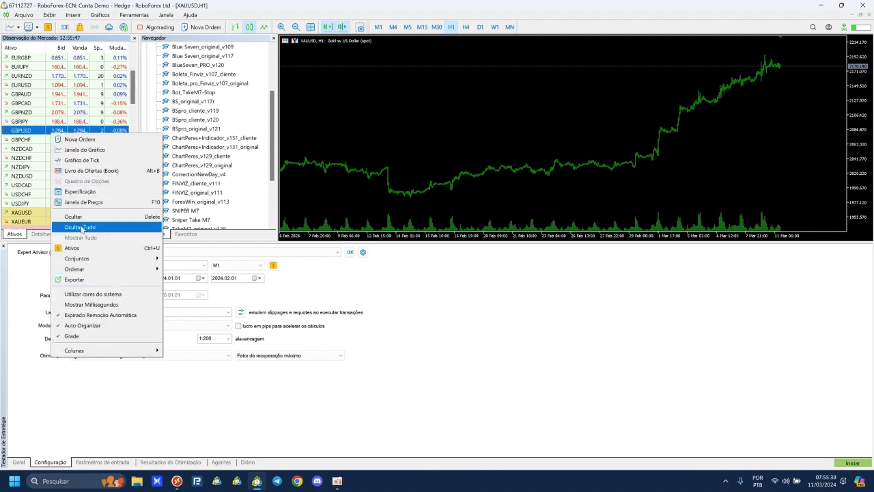
left_click(80, 227)
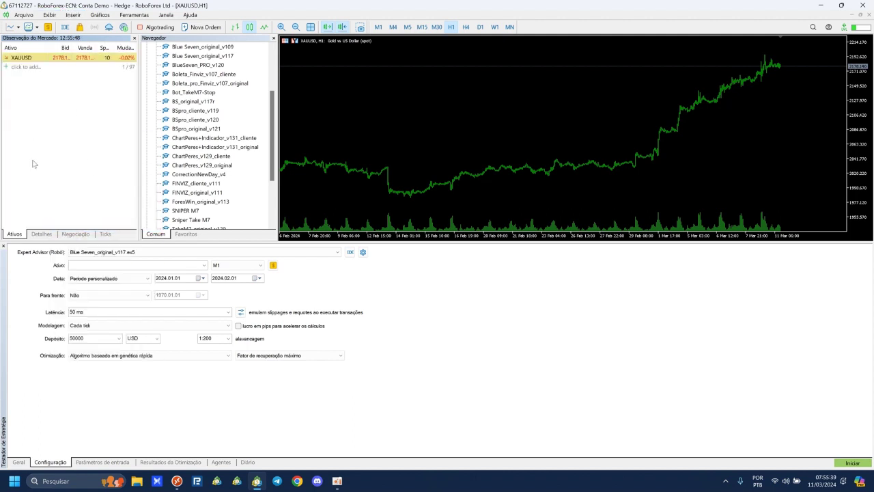
left_click(100, 264)
type("xauusd")
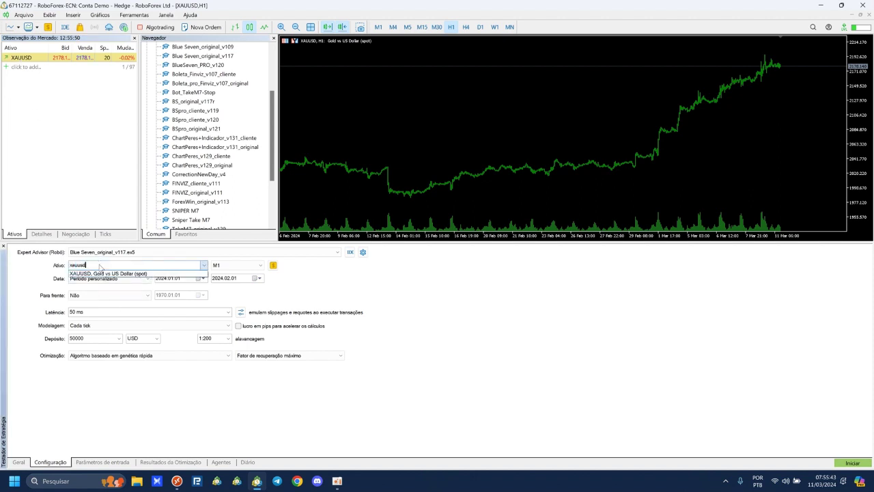
key("Down")
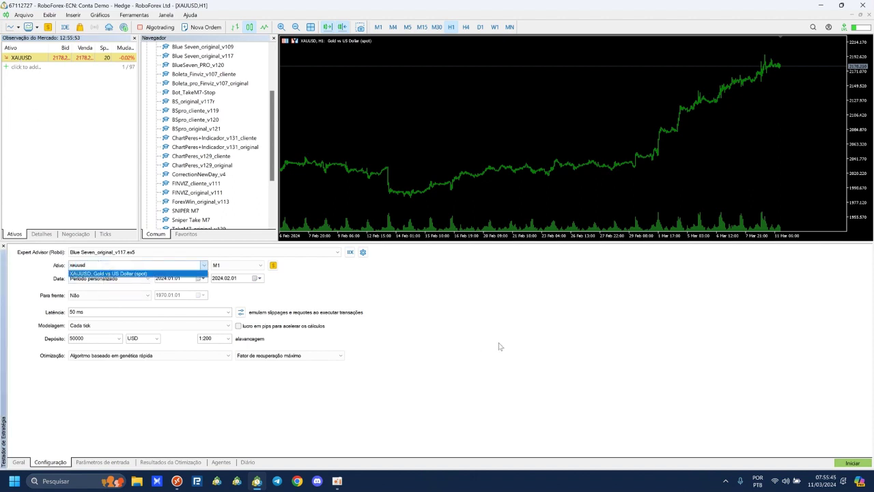
key("Return")
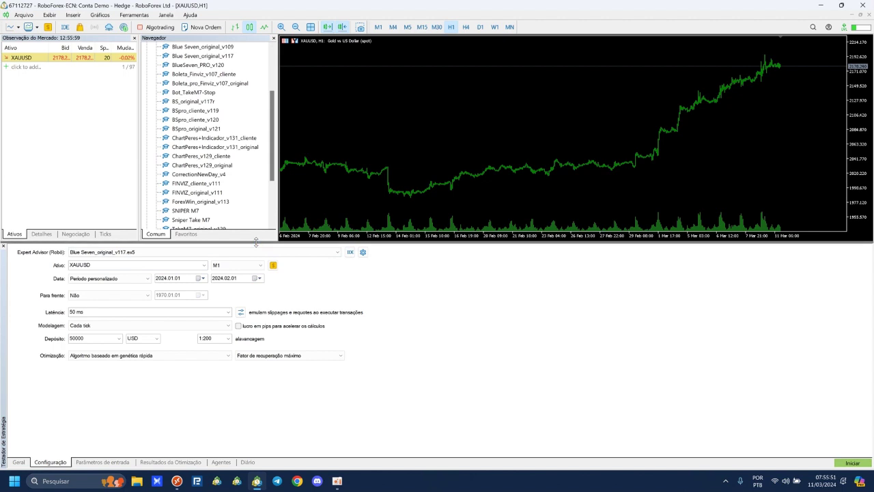
Step: Load the Blue Seven_original_v117 expert advisor for testing from the Navigator, and enlarge the Strategy Tester to fill the workspace
scroll(219, 146, "up", 3)
left_click(147, 74)
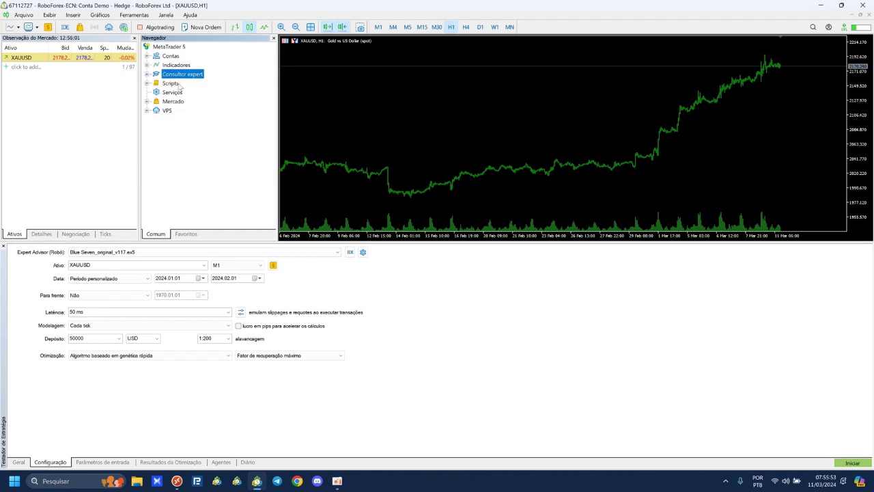
left_click(147, 75)
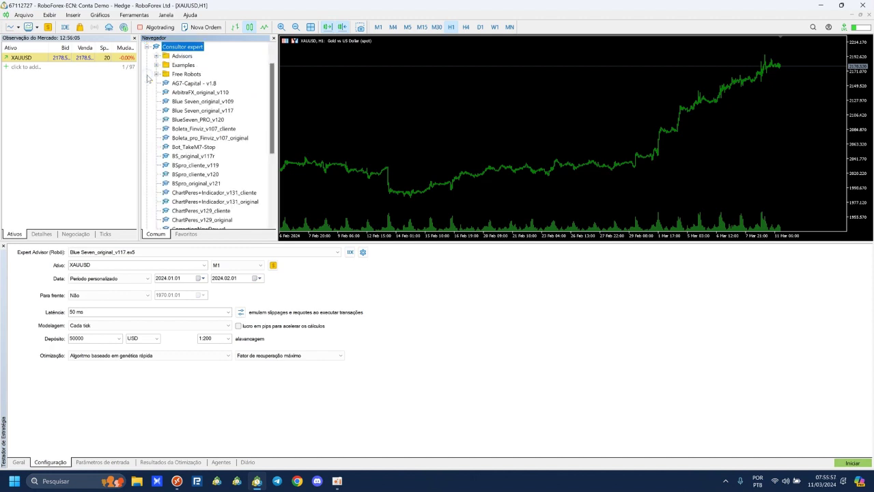
right_click(208, 112)
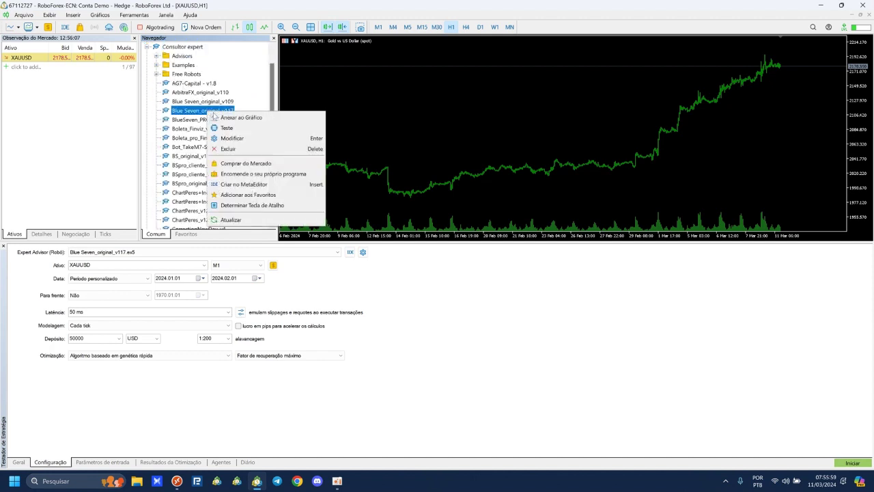
left_click(222, 128)
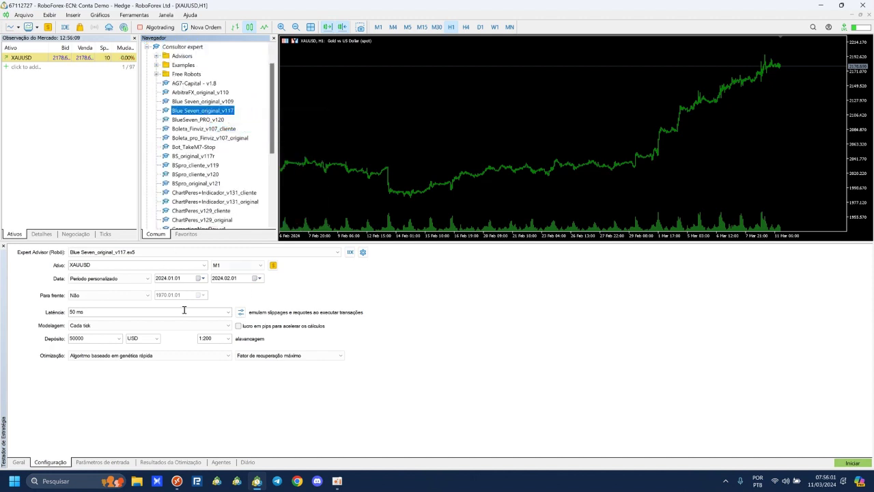
left_click_drag(191, 242, 168, 36)
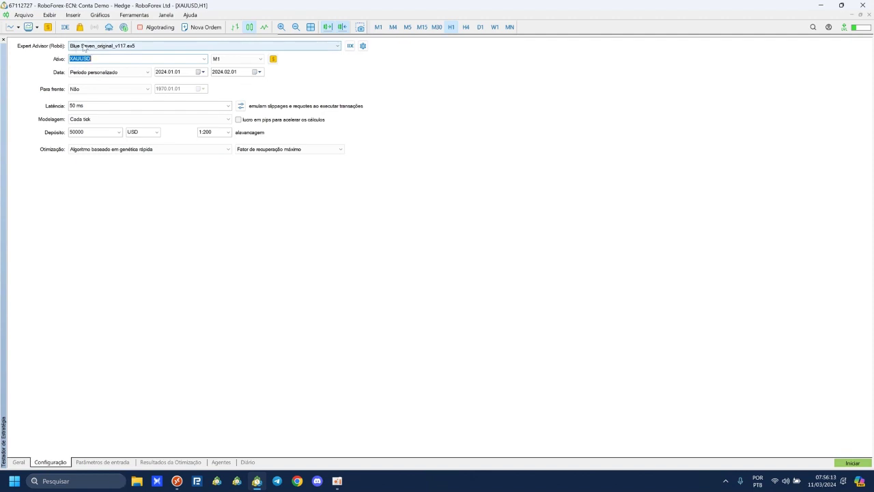
Step: Check the tester's symbol, timeframe and date-range options, keeping M1 and Período personalizado
left_click(102, 60)
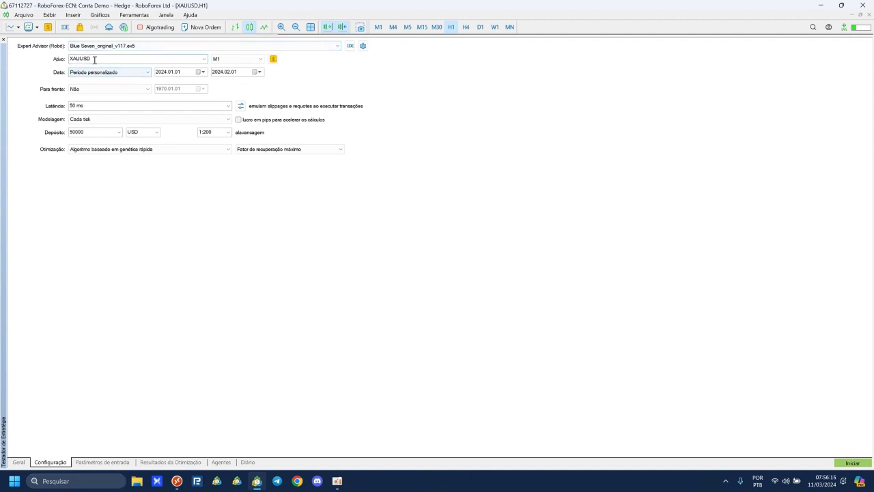
left_click(222, 63)
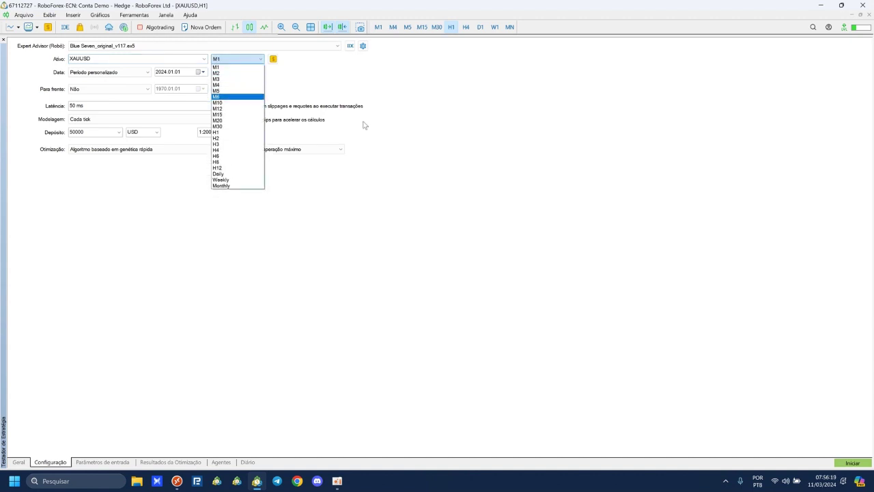
left_click(343, 80)
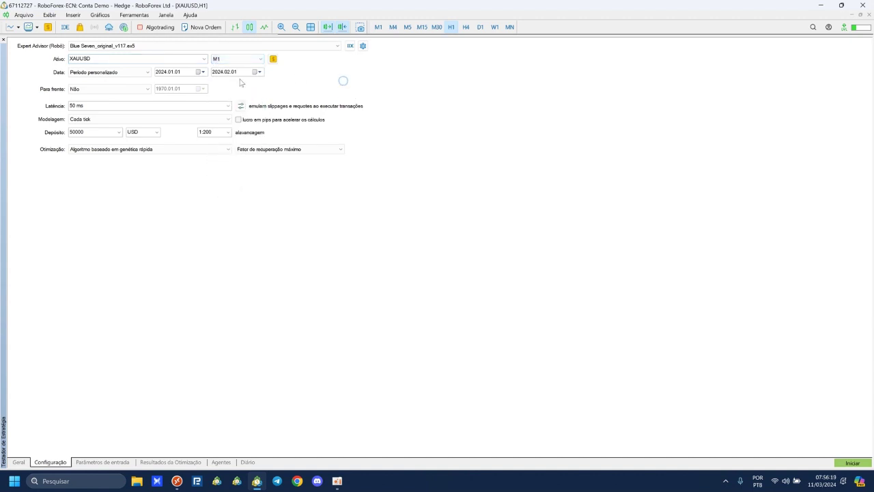
left_click(122, 73)
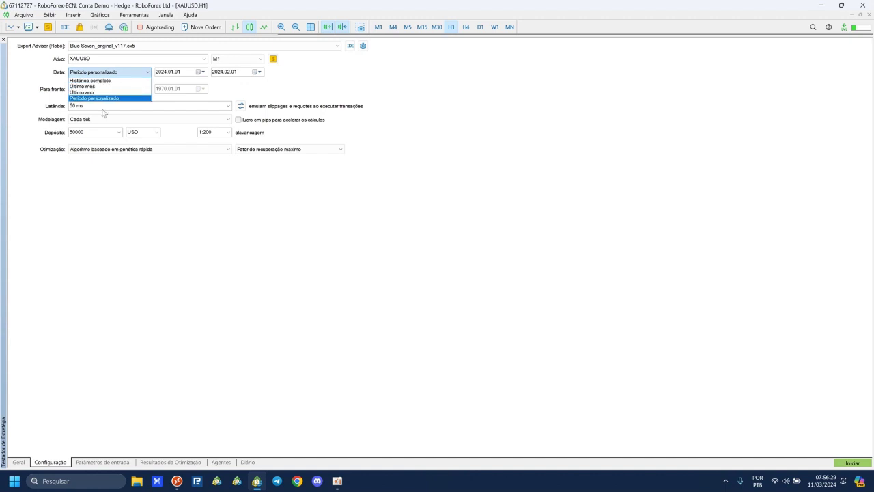
left_click(92, 99)
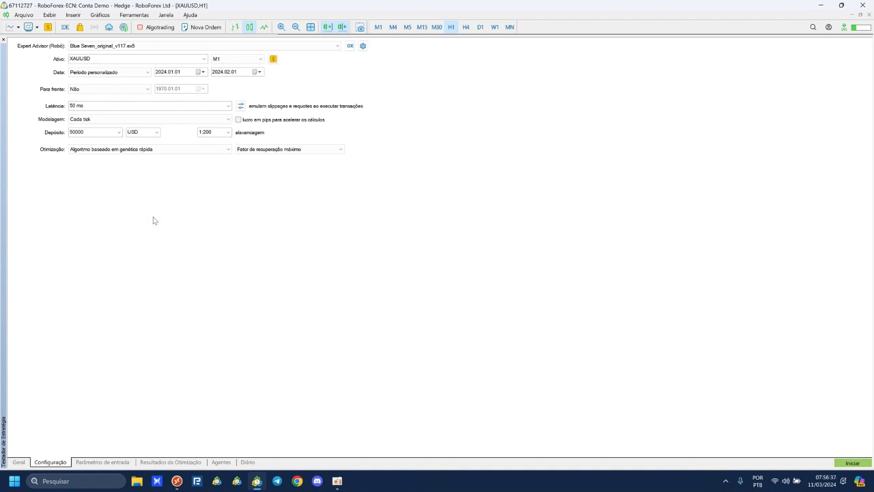
Step: Import the BSpro_cliente_v120 optimization cache file for XAUUSD from the Desktop into the optimization results
left_click(161, 463)
right_click(104, 166)
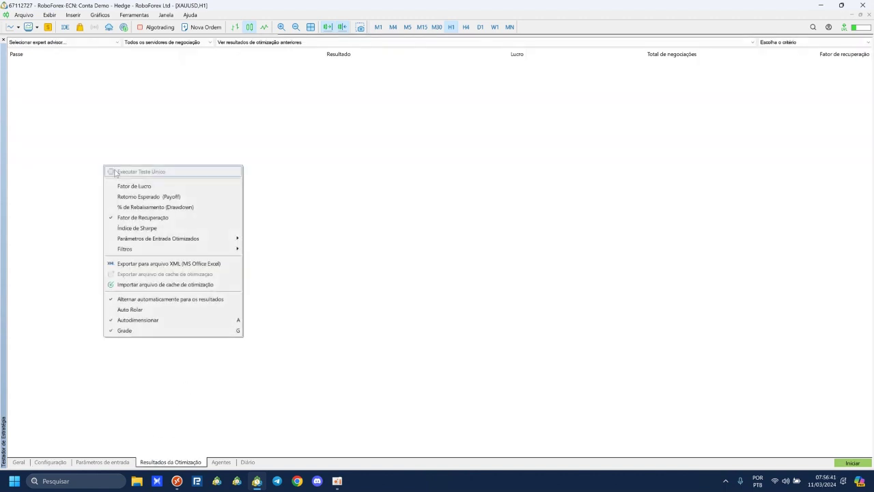
left_click(146, 284)
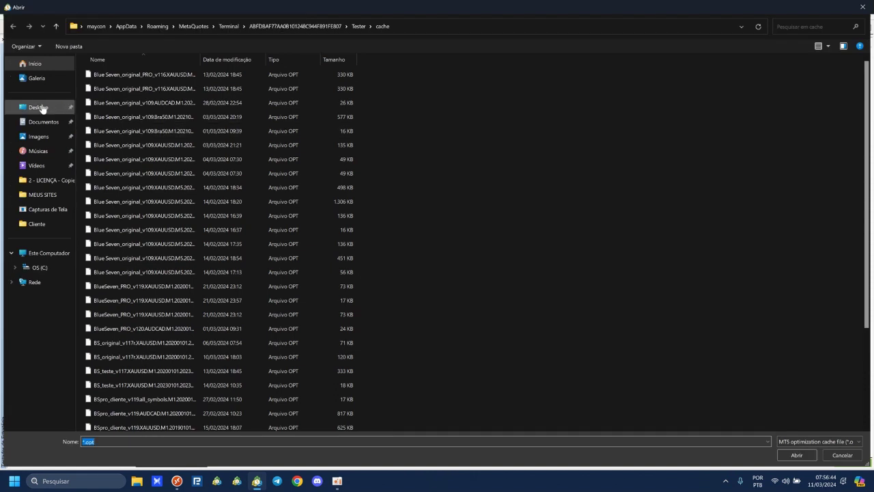
left_click(38, 107)
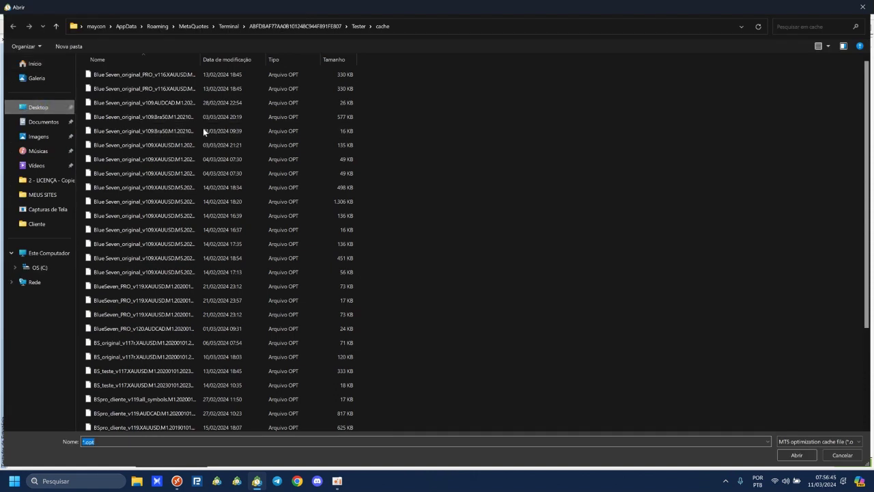
double_click(787, 78)
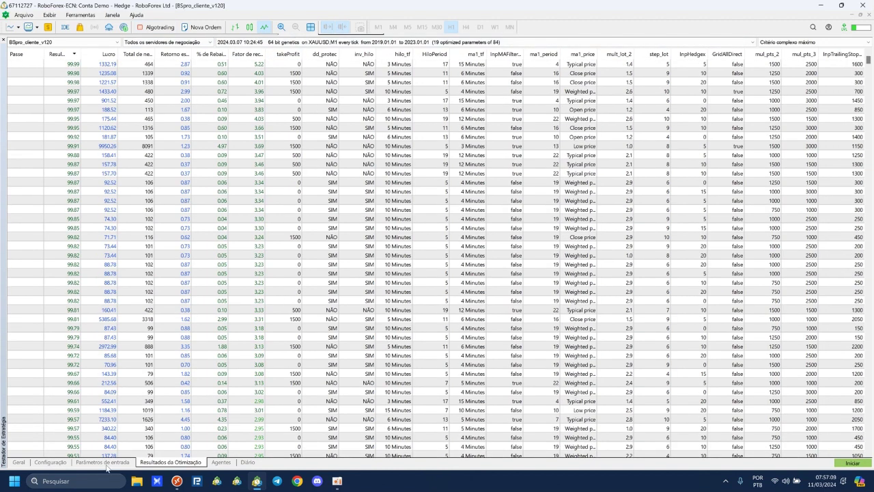
Step: Look over the imported optimization's input parameters and the first two passes in its results
left_click(105, 464)
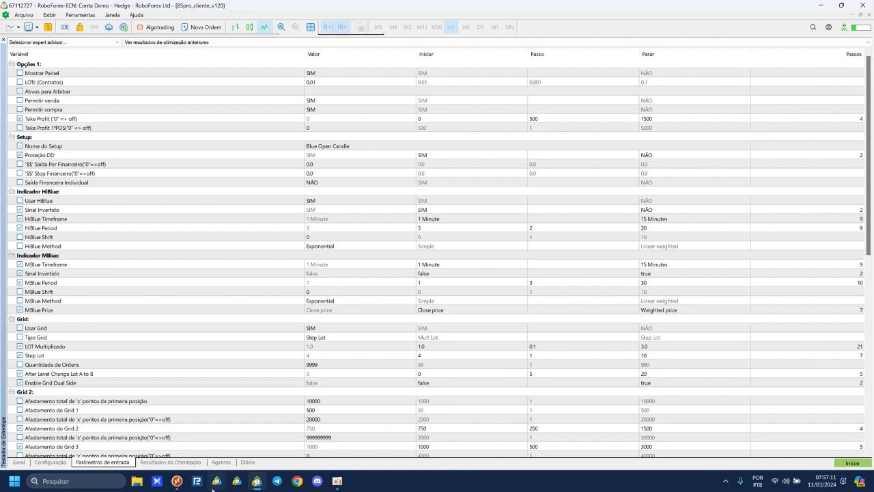
left_click(196, 463)
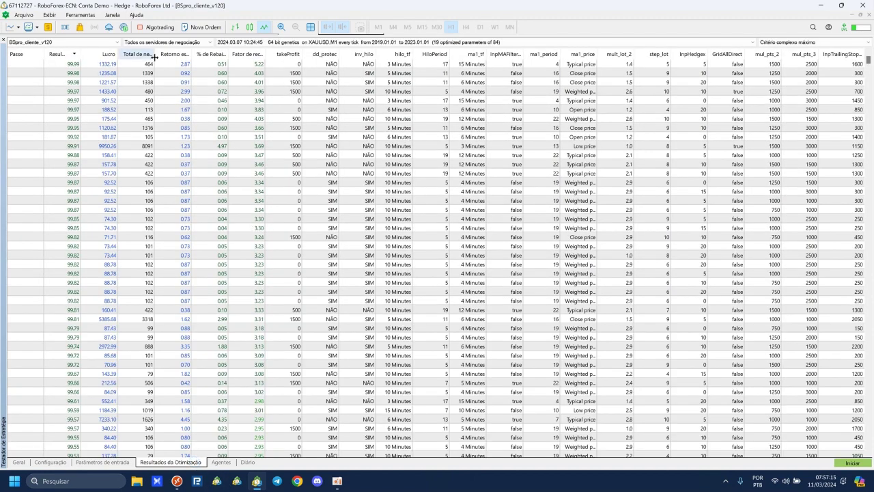
left_click(103, 65)
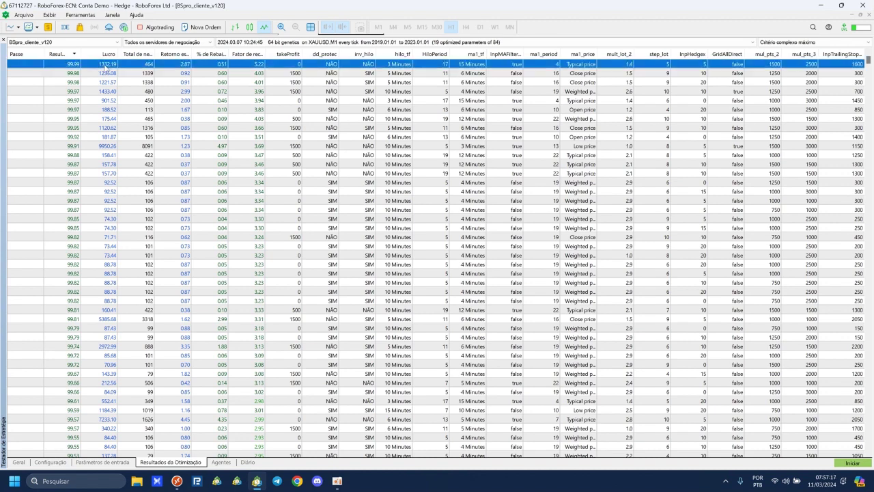
left_click(107, 74)
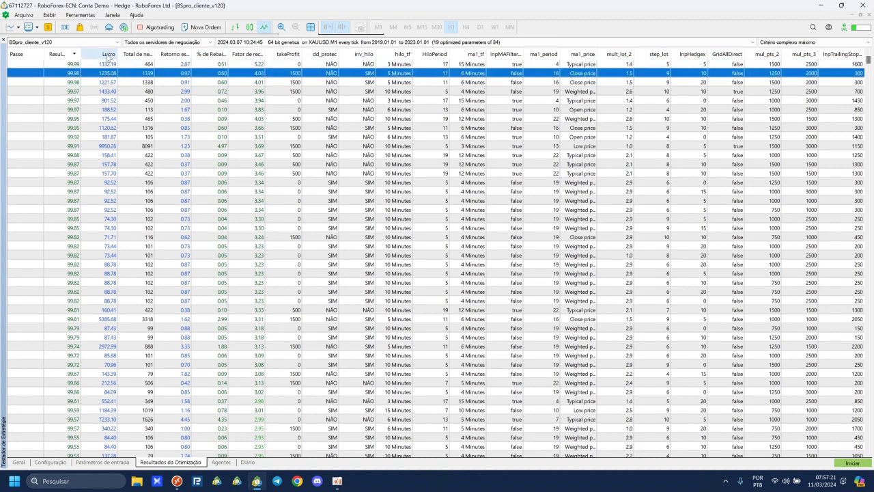
Step: Sort the optimization results by Lucro from highest to lowest, review the top passes and select the fourth one
left_click(107, 55)
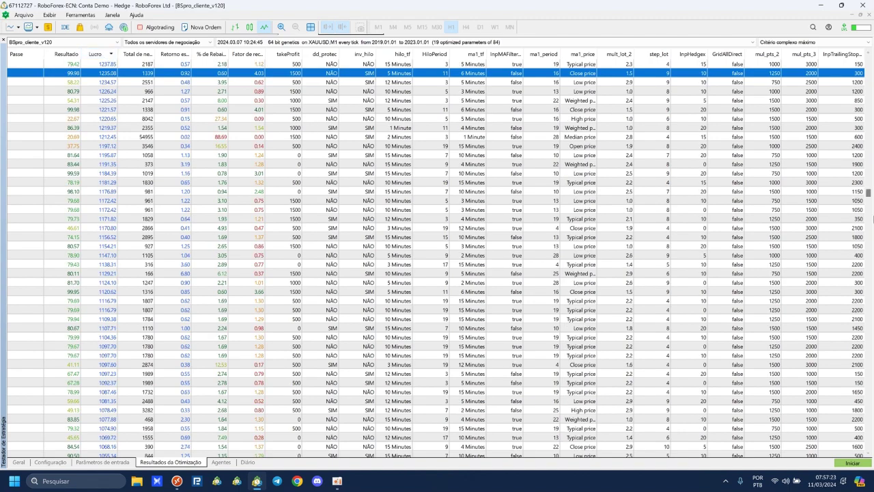
left_click_drag(867, 194, 867, 52)
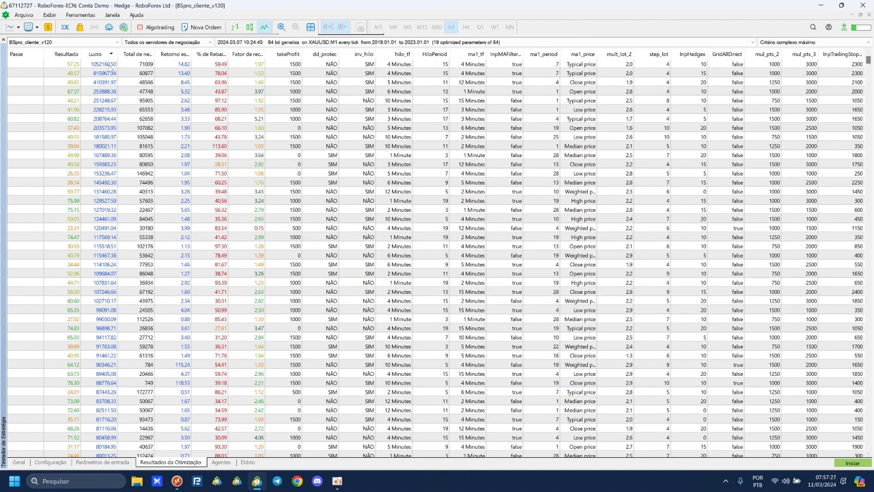
left_click(101, 67)
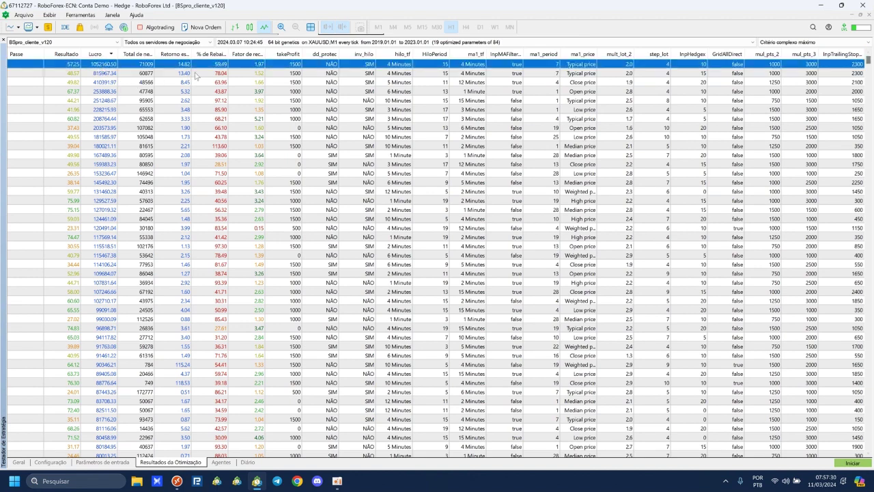
left_click(257, 73)
left_click(261, 64)
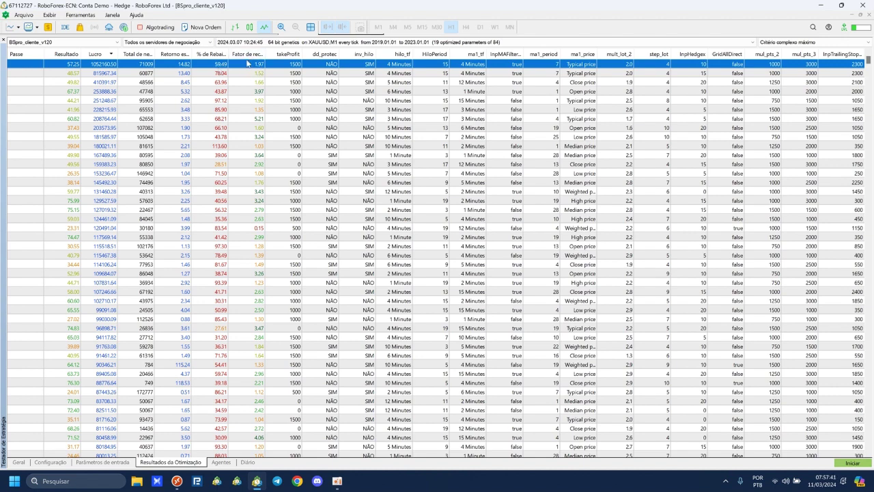
left_click(179, 99)
left_click(181, 92)
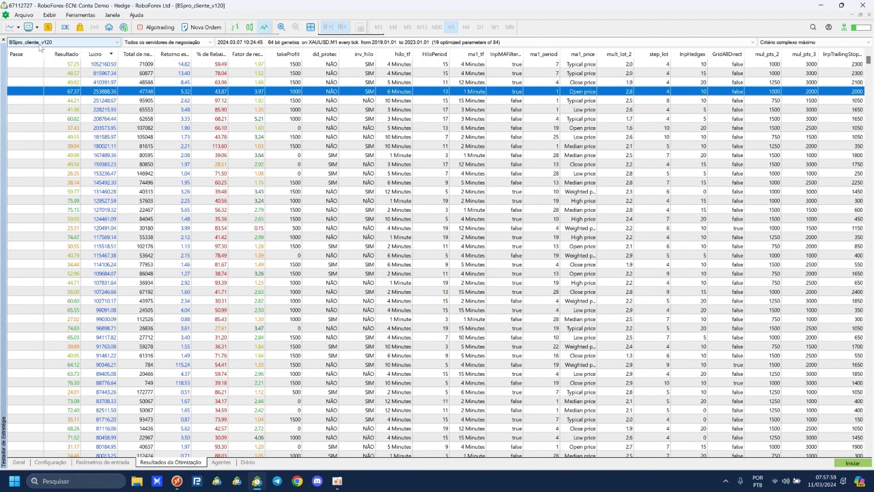
Step: Browse the list of available expert advisors in the tester settings and keep BSpro_cliente_v120.ex5 selected
left_click(51, 463)
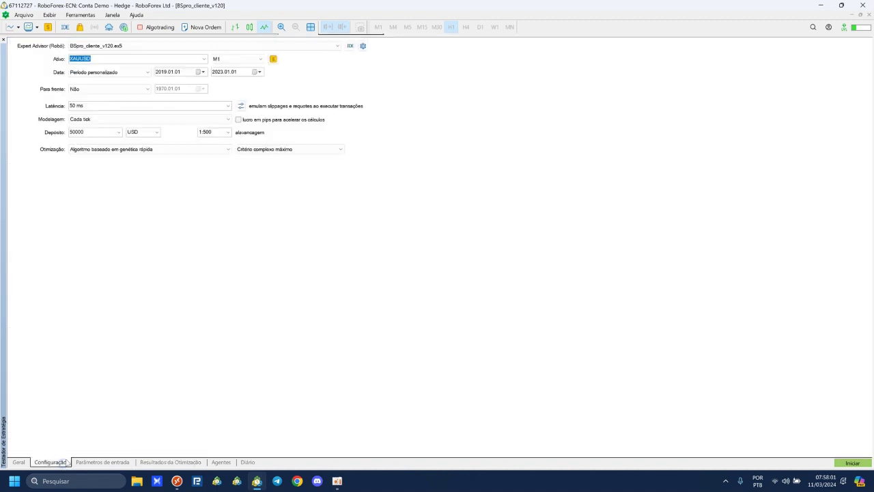
left_click(118, 45)
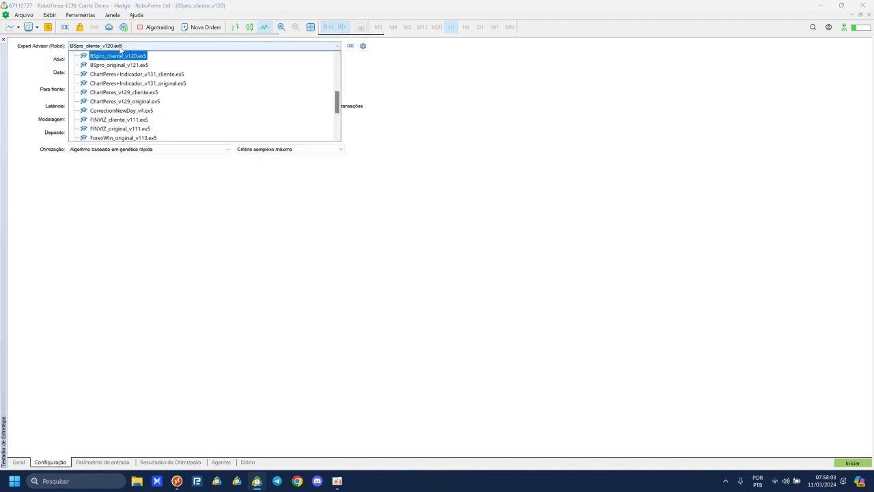
scroll(131, 112, "down", 1)
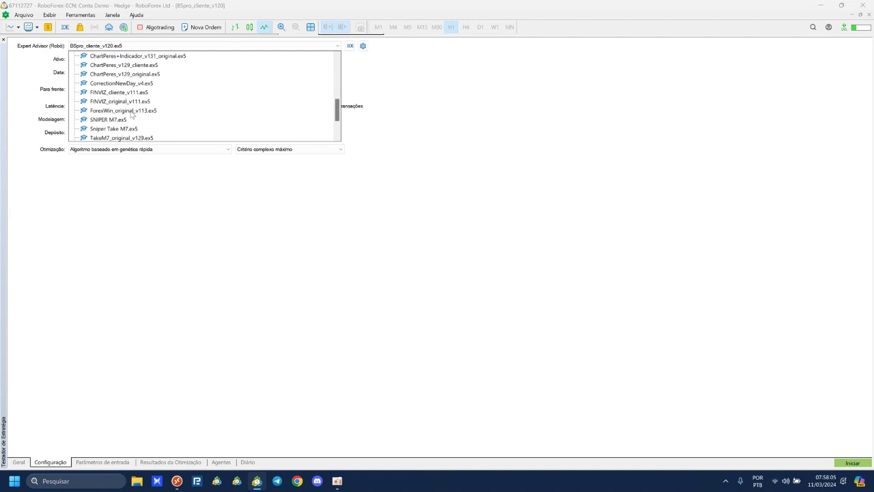
scroll(132, 115, "down", 2)
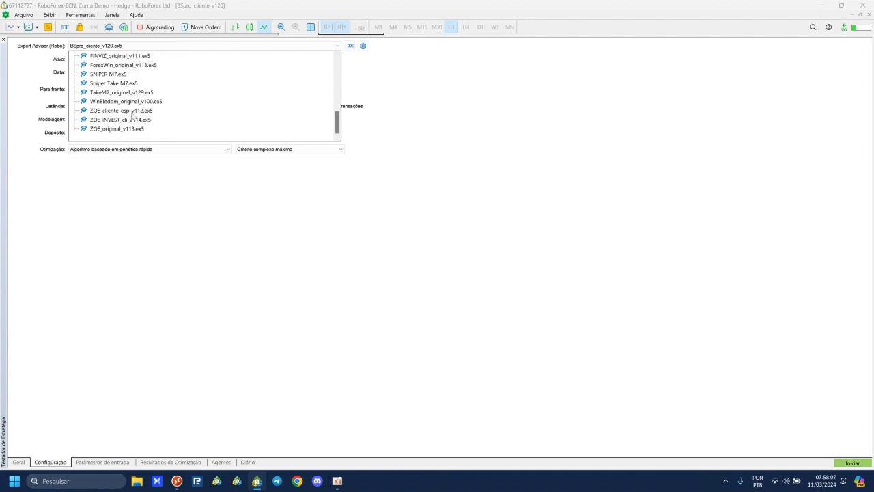
scroll(131, 116, "up", 3)
scroll(132, 101, "up", 3)
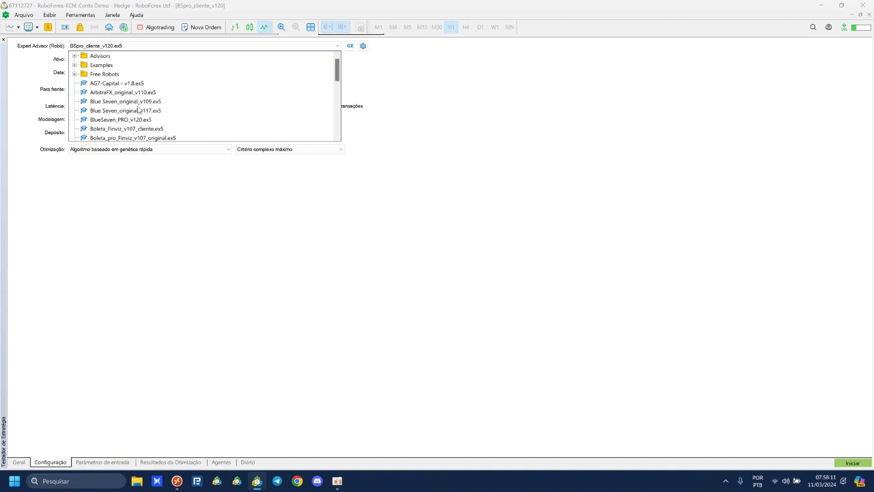
scroll(137, 104, "down", 1)
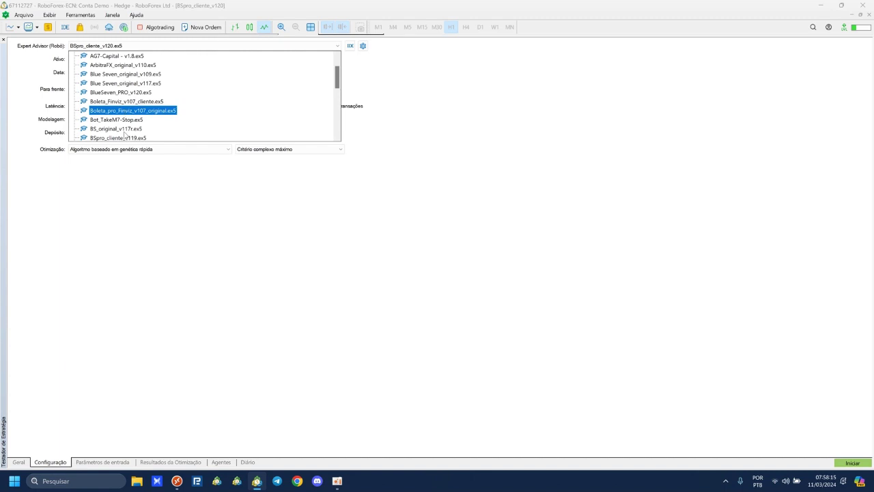
scroll(125, 134, "down", 1)
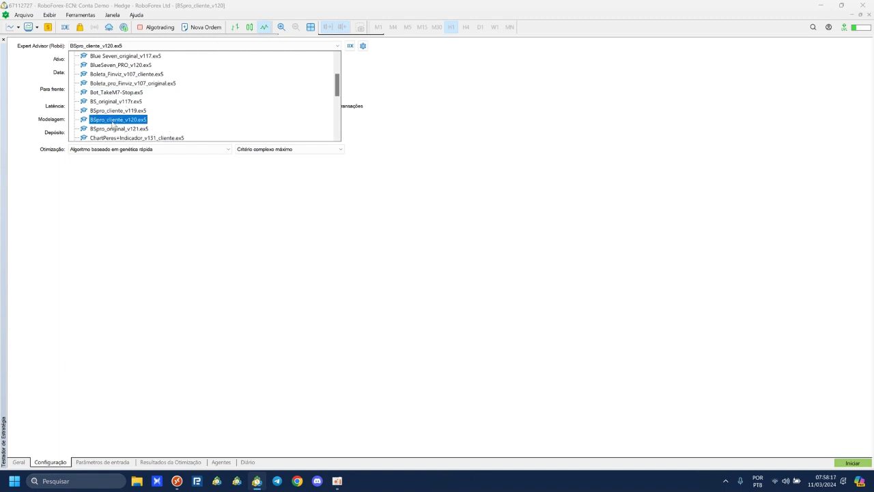
left_click(121, 122)
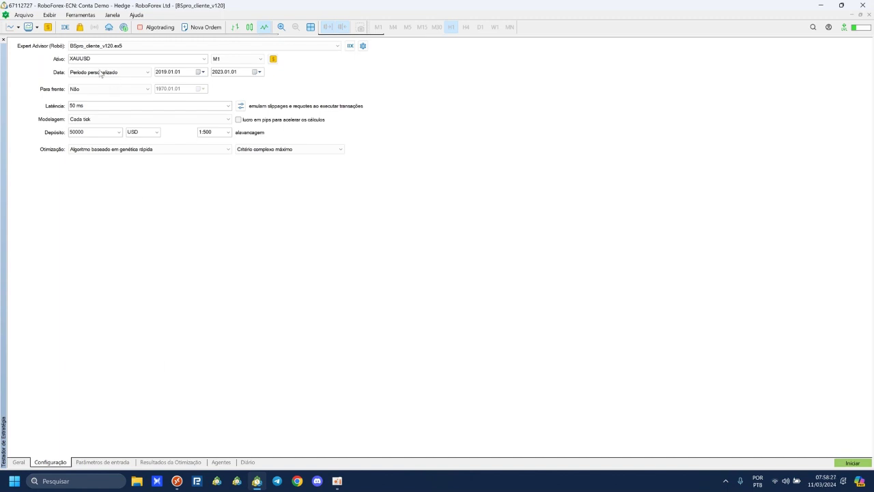
Step: Run a single backtest of the fourth optimization pass and display its balance and equity graph
left_click(172, 462)
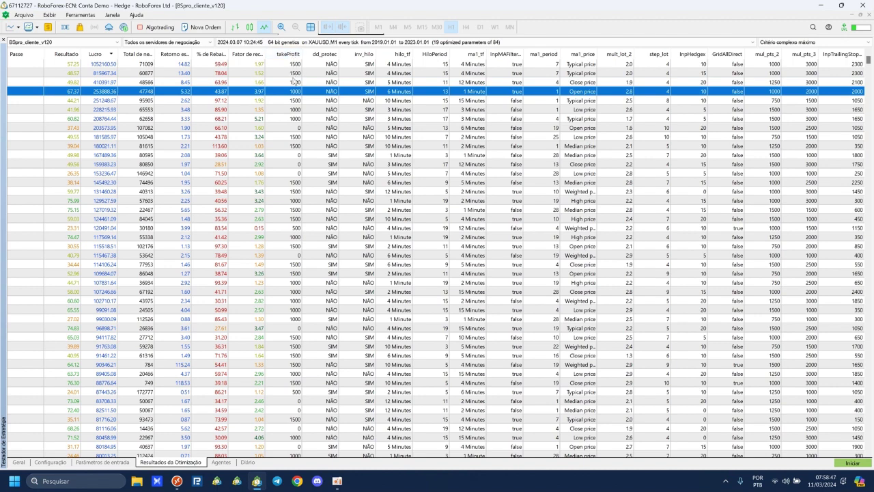
double_click(294, 93)
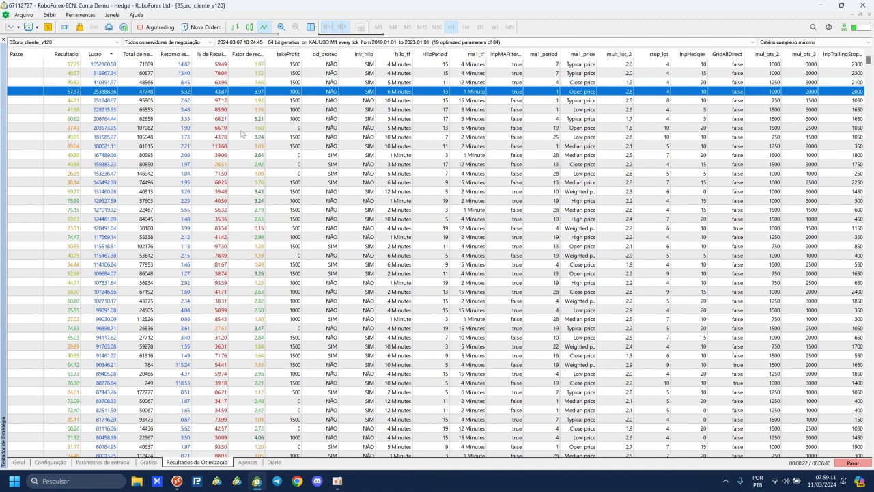
left_click(149, 462)
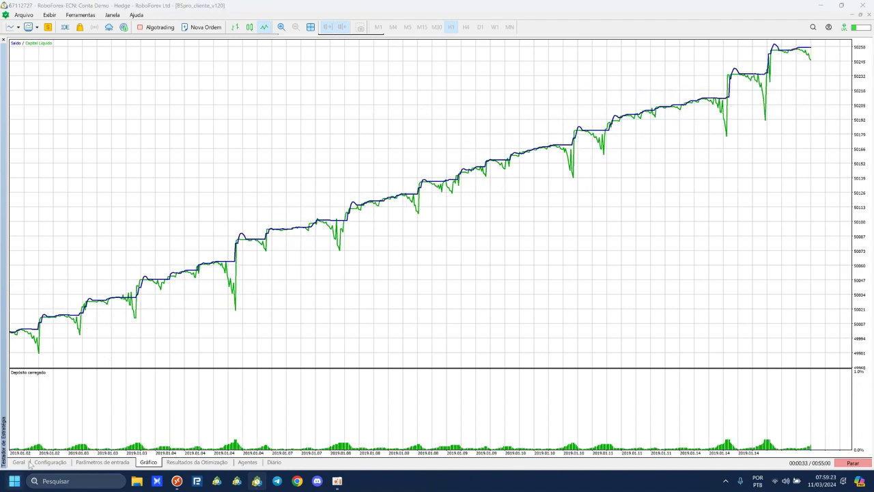
Step: Start ZoomIt64 and write "in simple" and "out of simple" on two lines over the backtest graph
key("super")
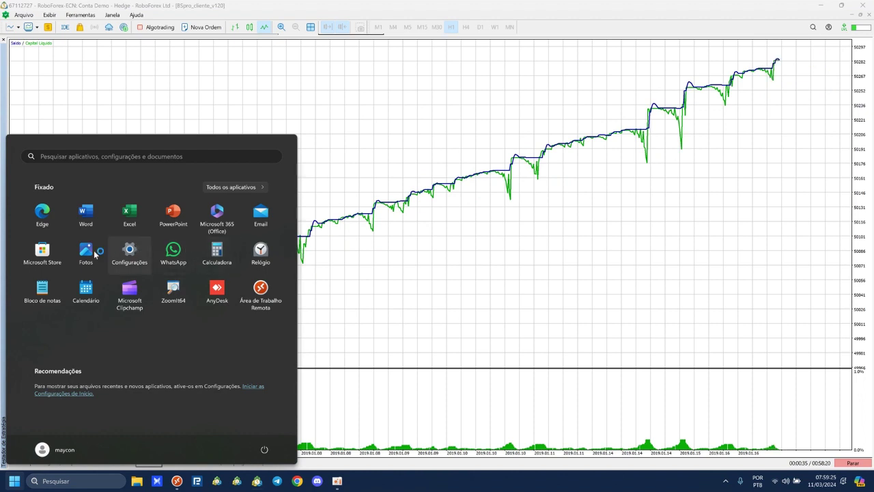
left_click(175, 288)
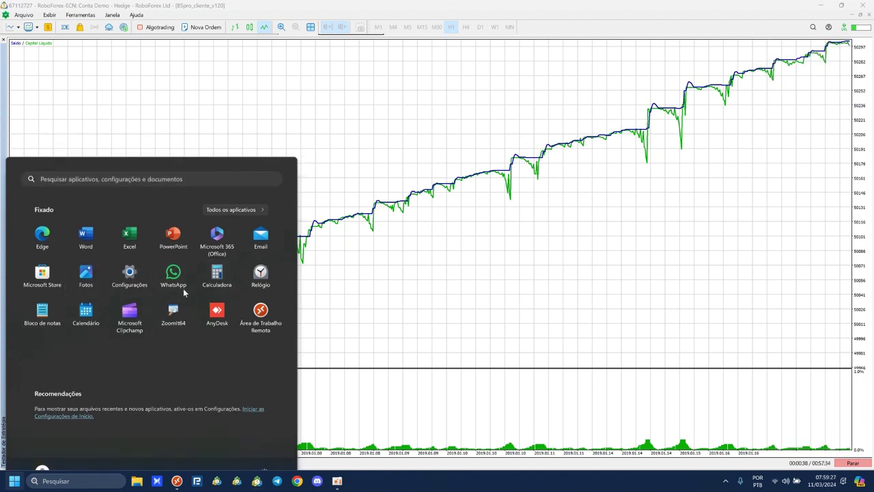
key("ctrl+shift+4")
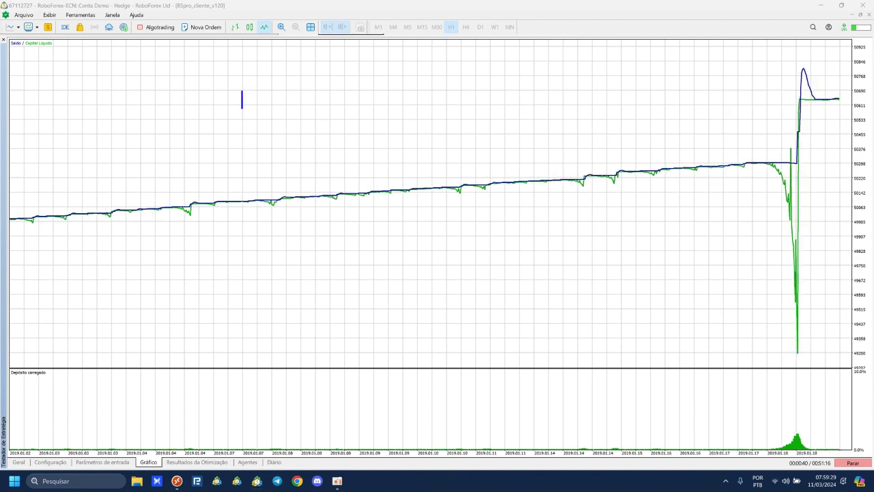
type("in simple")
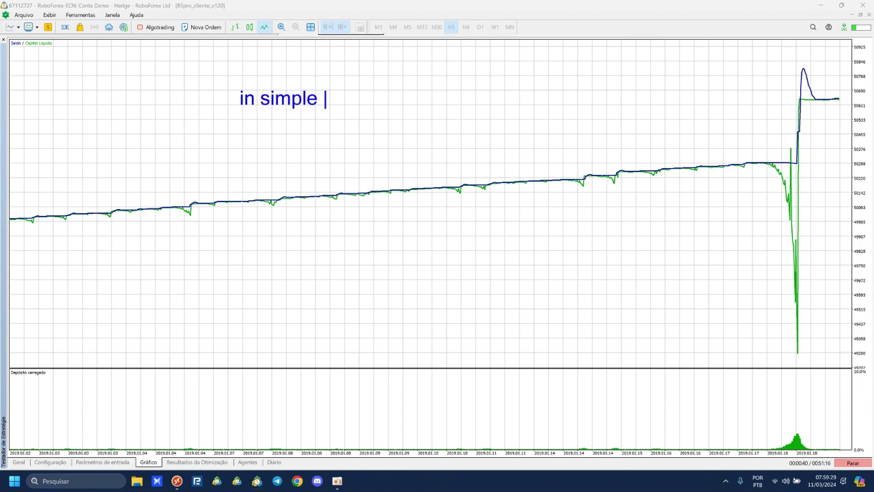
key("Return")
type("out of simple")
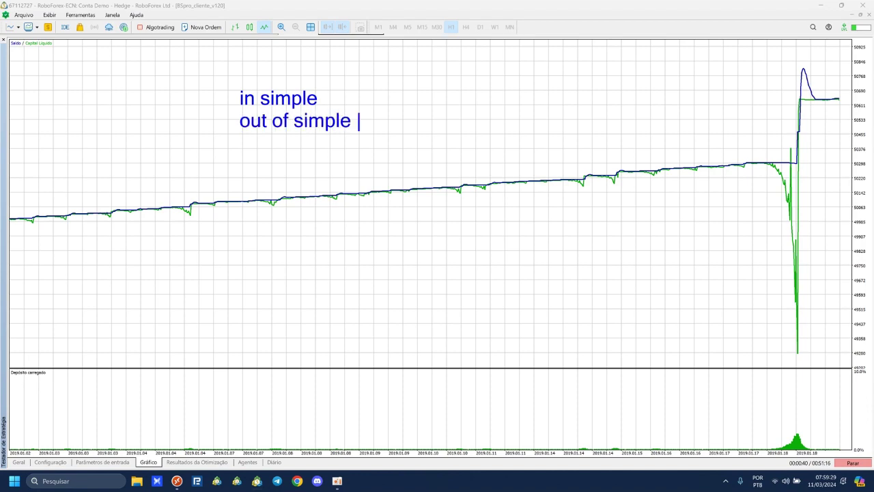
key("Return")
key("Escape")
Step: Annotate the graph with arrows to both ends of the time axis, wavy lines above each half, and an arrow from "in simple" to the middle
left_click_drag(29, 439, 111, 346)
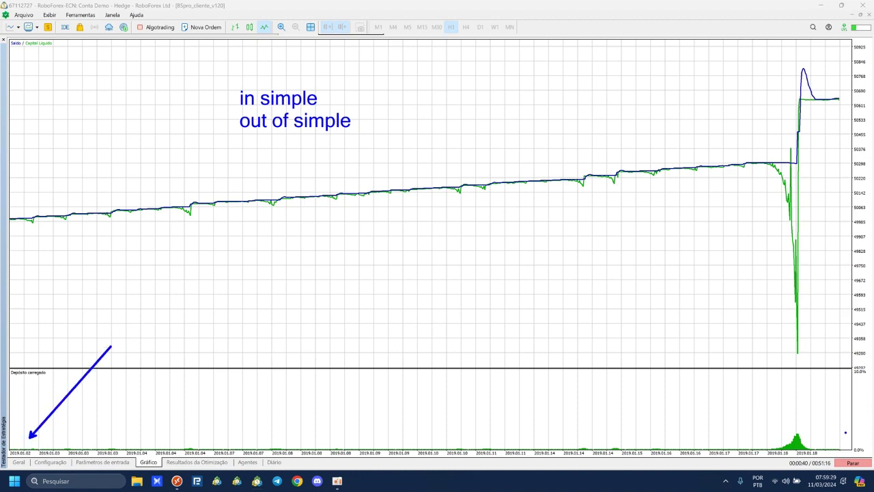
left_click_drag(845, 432, 769, 361)
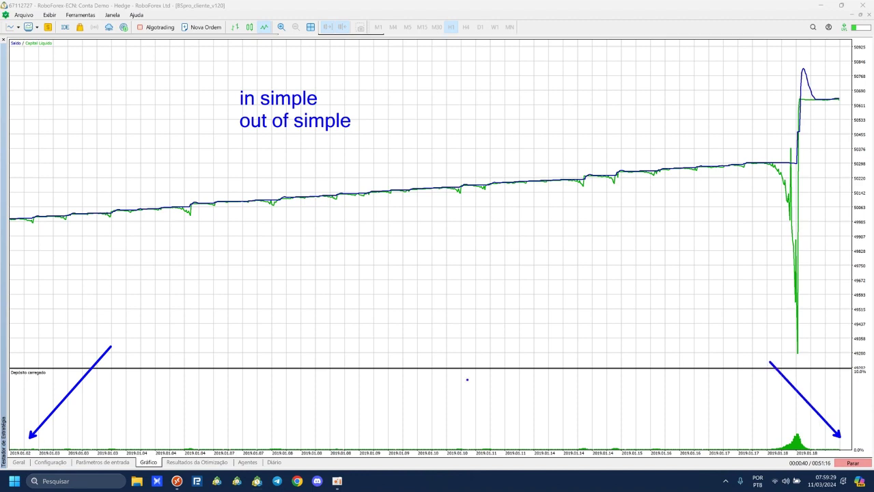
mouse_move(124, 336)
left_mouse_down()
mouse_move(215, 357)
mouse_move(261, 329)
mouse_move(310, 344)
left_mouse_up()
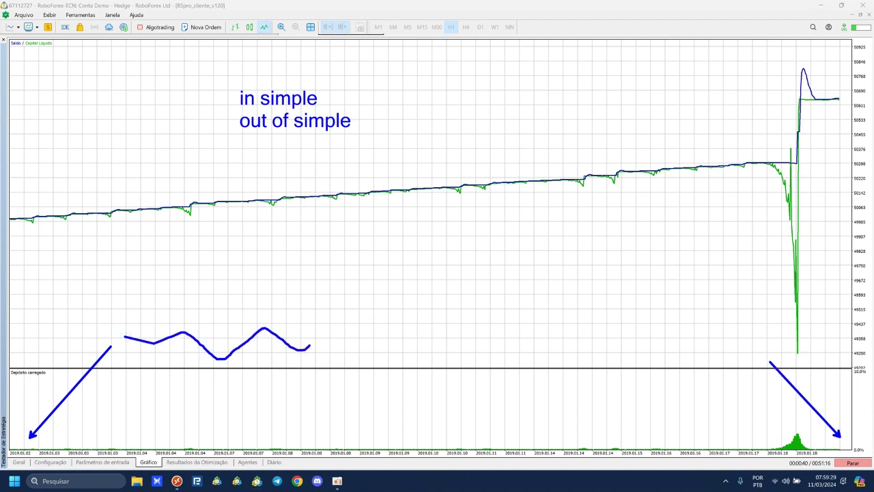
mouse_move(488, 325)
left_mouse_down()
mouse_move(618, 314)
mouse_move(644, 327)
mouse_move(721, 334)
left_mouse_up()
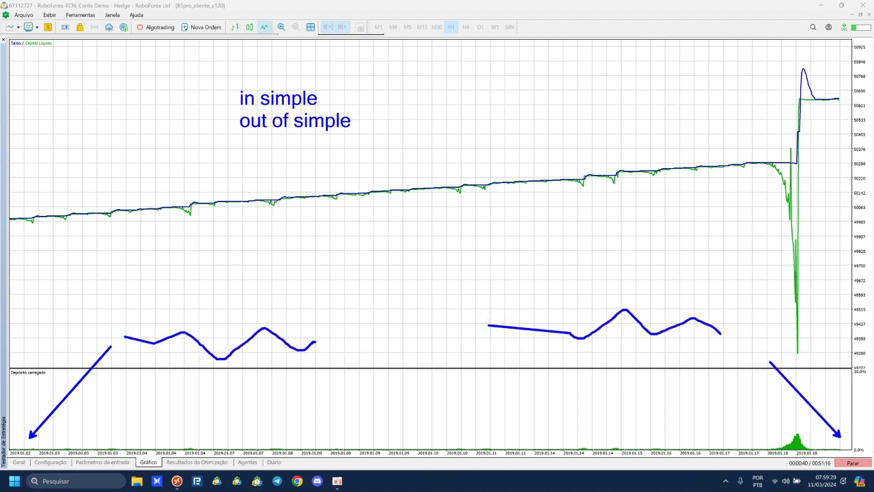
mouse_move(318, 98)
left_mouse_down()
mouse_move(403, 225)
mouse_move(410, 273)
mouse_move(424, 261)
left_mouse_up()
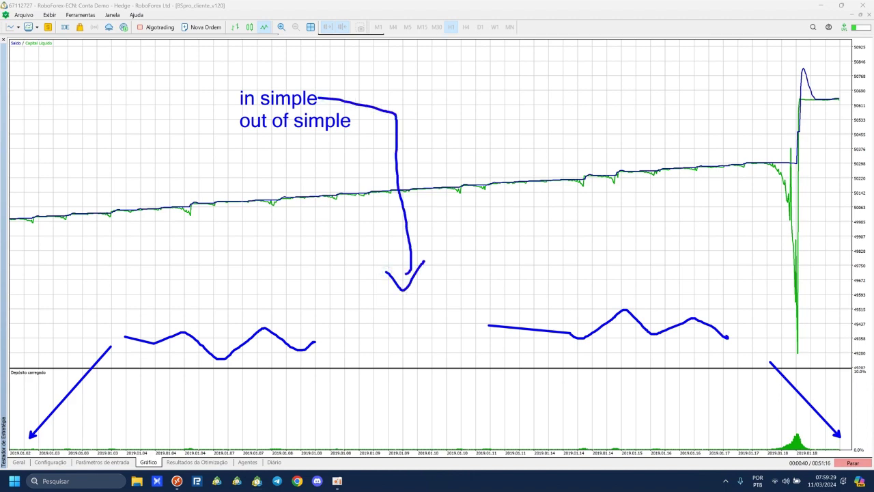
left_click_drag(851, 360, 855, 454)
mouse_move(4, 238)
left_mouse_down()
mouse_move(427, 190)
mouse_move(643, 175)
mouse_move(765, 131)
mouse_move(845, 92)
mouse_move(873, 60)
left_mouse_up()
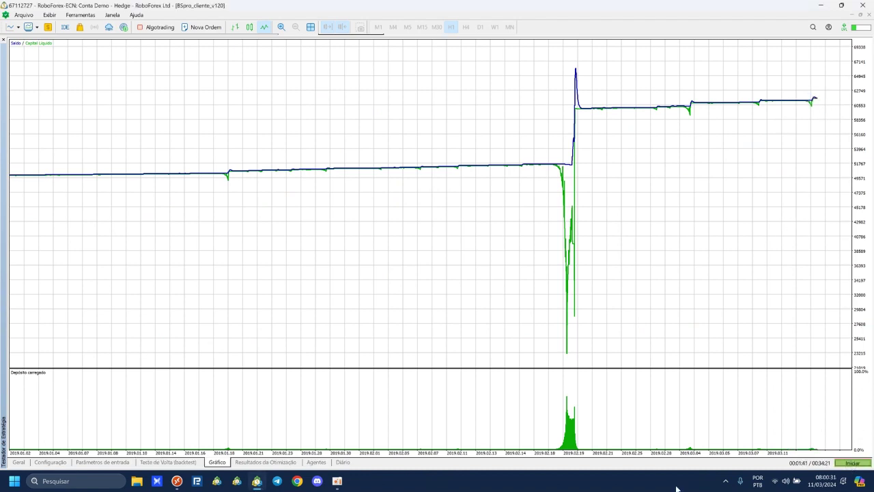
Step: Check the chosen pass and its input parameters, and set the custom test period from 2023.01.01 to 2024.03.11
left_click(254, 463)
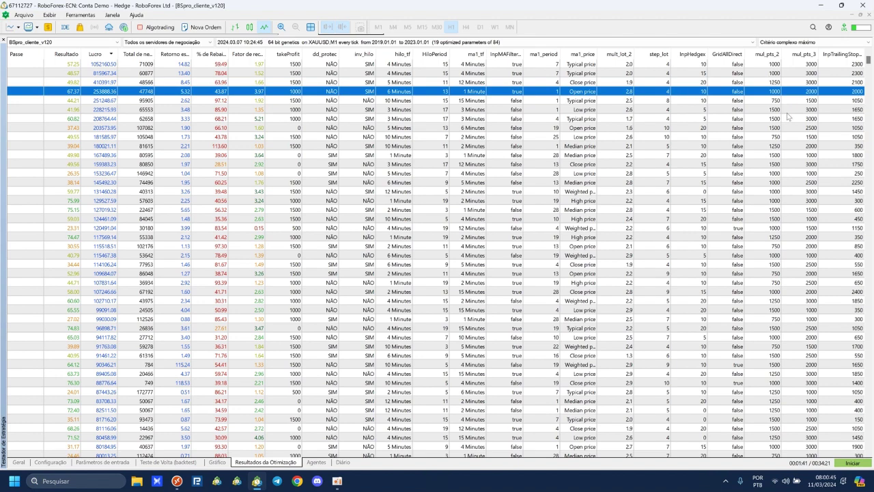
left_click(107, 462)
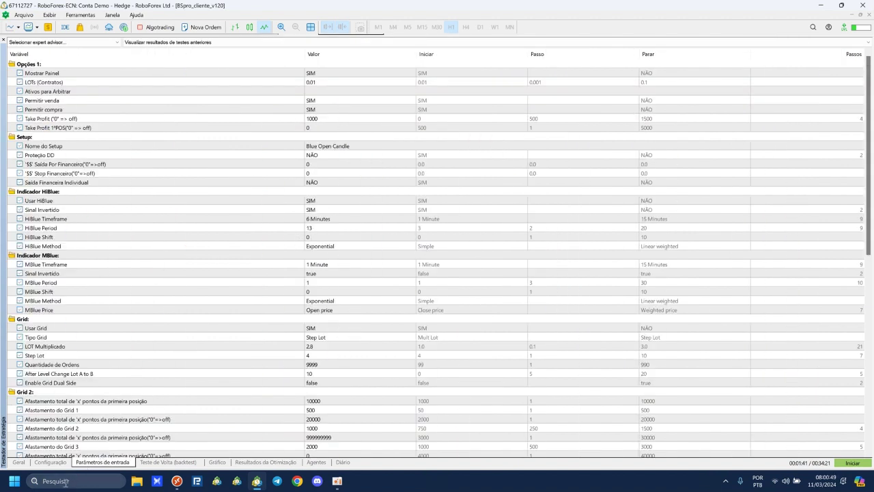
left_click(50, 462)
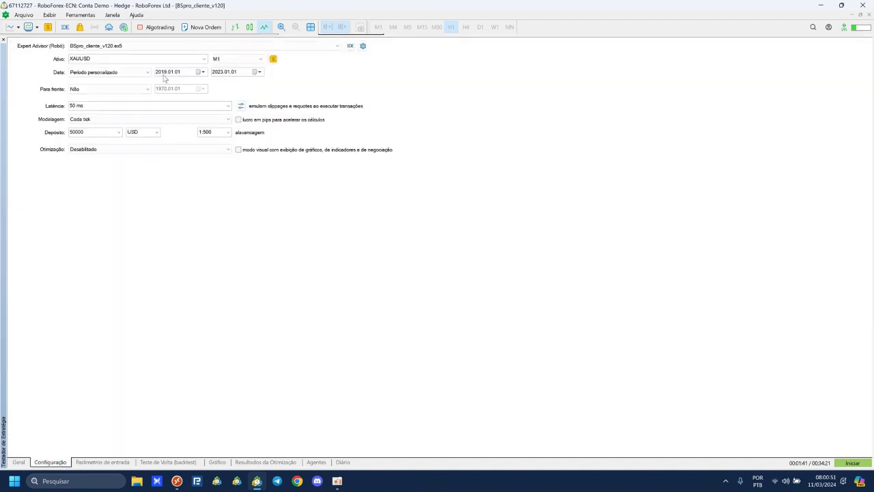
left_click(162, 72)
left_click(218, 73)
type("2024")
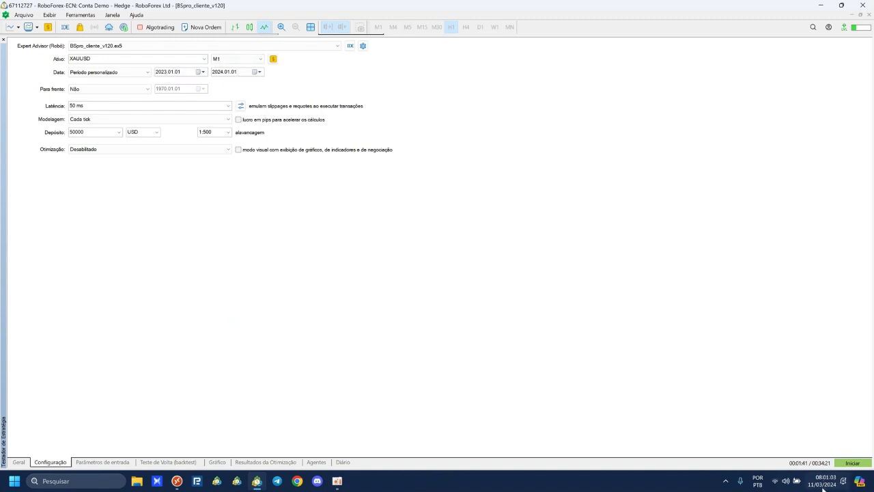
left_click(227, 72)
left_click(267, 256)
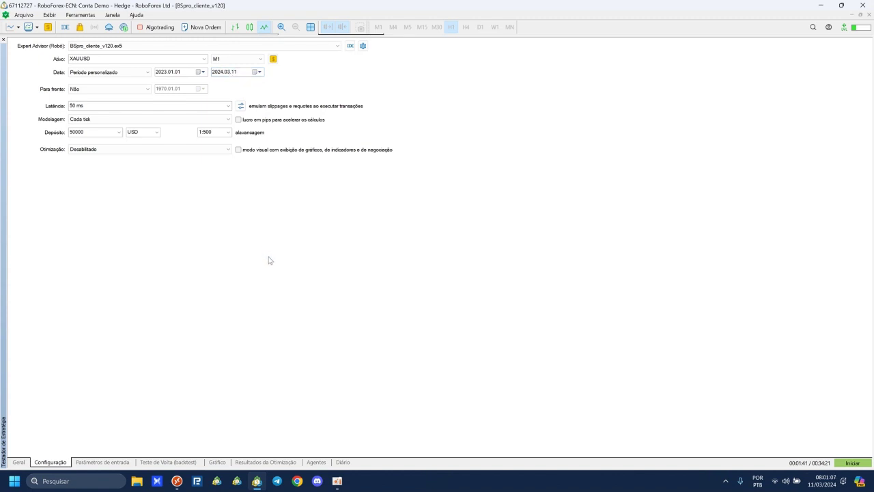
Step: Run the backtest for the 2023.01.01 to 2024.03.11 period, watch its graph develop, and stop the test
left_click(850, 462)
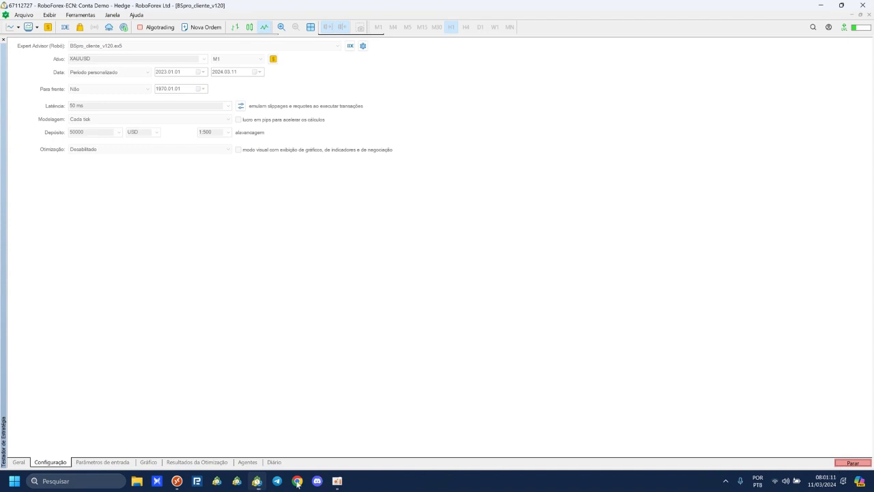
left_click(140, 463)
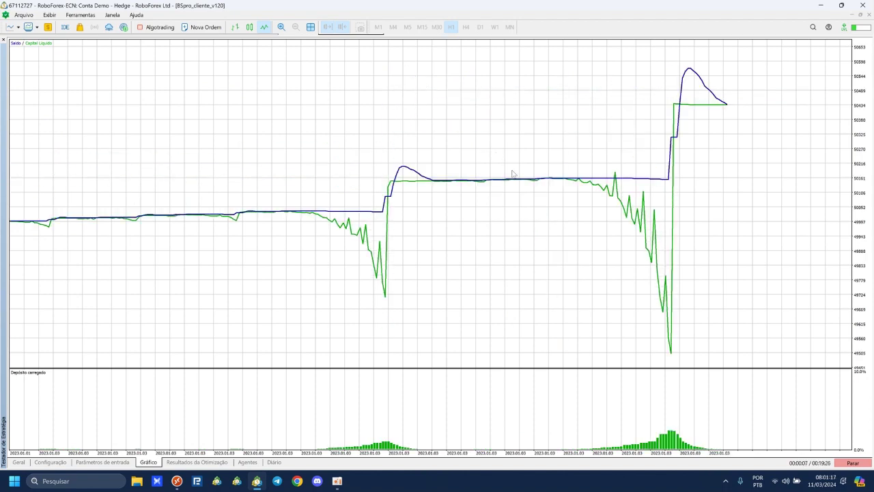
mouse_move(517, 179)
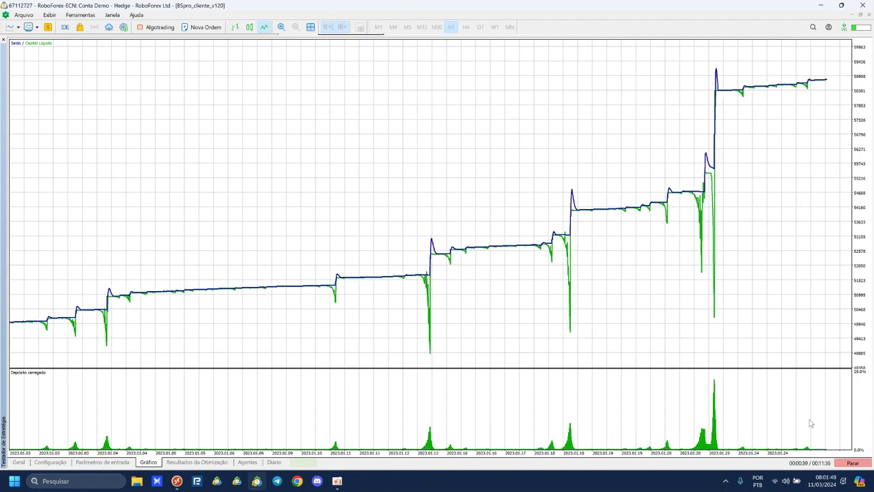
left_click(851, 464)
Step: Review the start and end dates of the custom test period in the tester settings
left_click(49, 462)
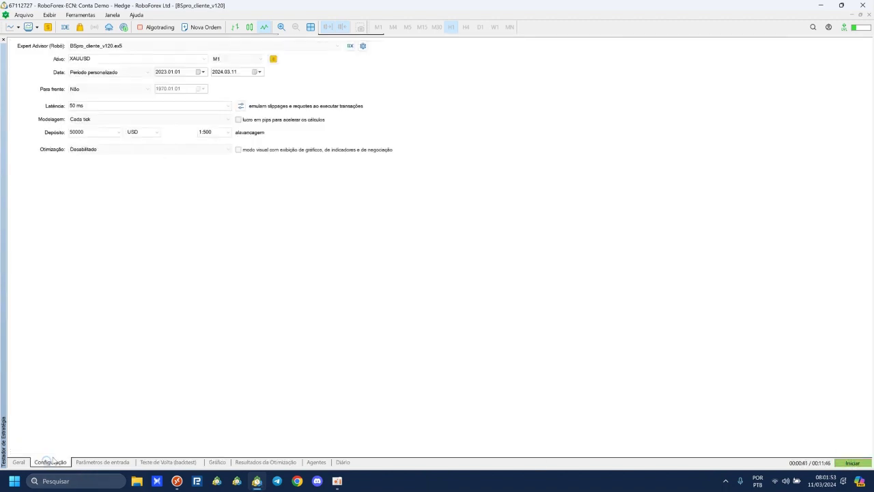
left_click(163, 73)
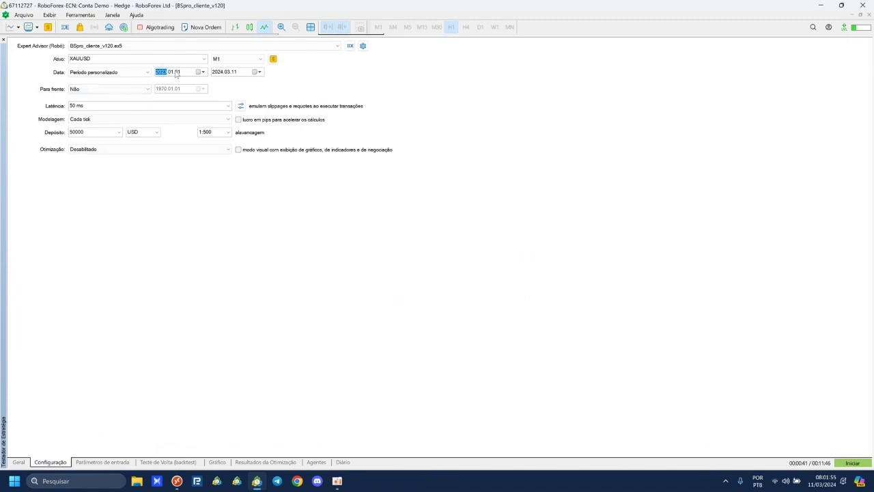
left_click(171, 73)
left_click(253, 89)
left_click(218, 71)
left_click(227, 72)
left_click(220, 97)
Step: Sketch a timeline with a forward arrow and a preceding segment labelled "OUT" on the tester settings screen
left_click_drag(393, 198, 401, 283)
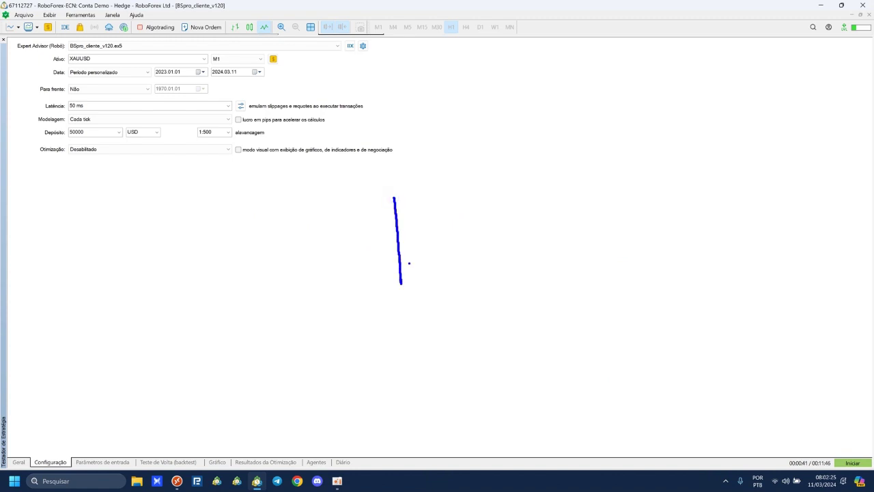
mouse_move(407, 239)
left_mouse_down()
mouse_move(546, 231)
mouse_move(536, 239)
left_mouse_up()
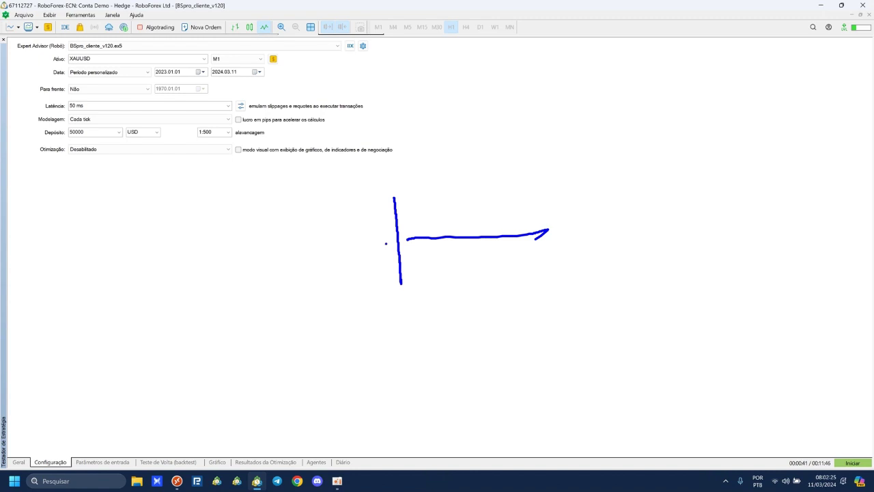
left_click_drag(388, 243, 291, 249)
mouse_move(273, 200)
left_mouse_down()
mouse_move(281, 304)
mouse_move(299, 183)
mouse_move(317, 206)
mouse_move(331, 181)
left_mouse_up()
mouse_move(336, 175)
left_mouse_down()
mouse_move(343, 194)
mouse_move(342, 171)
left_mouse_up()
left_click(329, 173)
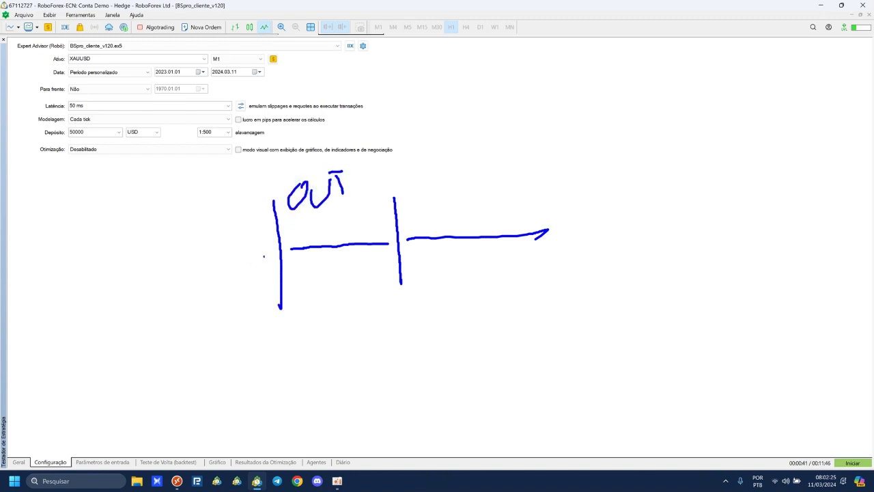
Step: Add an earlier wavy segment, a rising curve and handwritten notes below the timeline sketch, and clear the drawing
left_click_drag(279, 249, 157, 245)
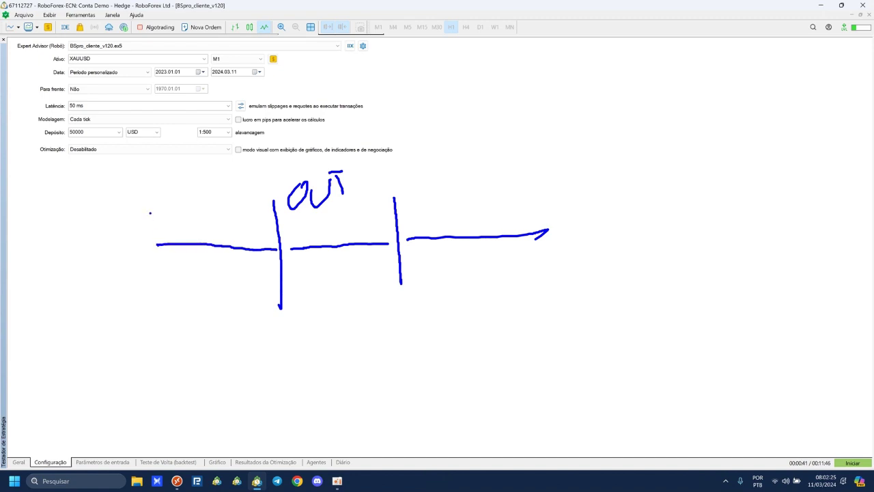
mouse_move(150, 205)
left_mouse_down()
mouse_move(157, 298)
mouse_move(165, 198)
mouse_move(285, 216)
mouse_move(372, 209)
mouse_move(380, 187)
mouse_move(335, 165)
mouse_move(258, 168)
mouse_move(273, 203)
left_mouse_up()
mouse_move(422, 192)
left_mouse_down()
mouse_move(504, 184)
mouse_move(682, 120)
mouse_move(728, 85)
left_mouse_up()
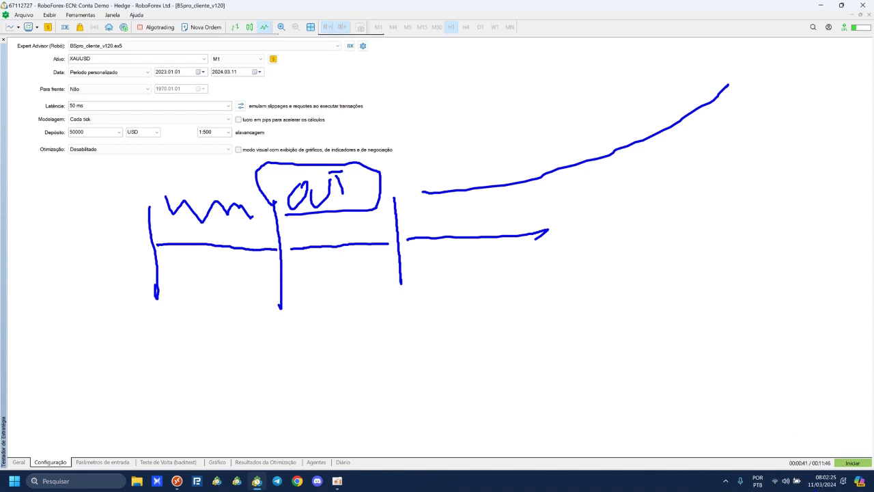
mouse_move(296, 271)
left_mouse_down()
mouse_move(298, 285)
mouse_move(318, 282)
left_mouse_up()
mouse_move(337, 253)
left_mouse_down()
mouse_move(337, 299)
mouse_move(351, 269)
mouse_move(372, 272)
left_mouse_up()
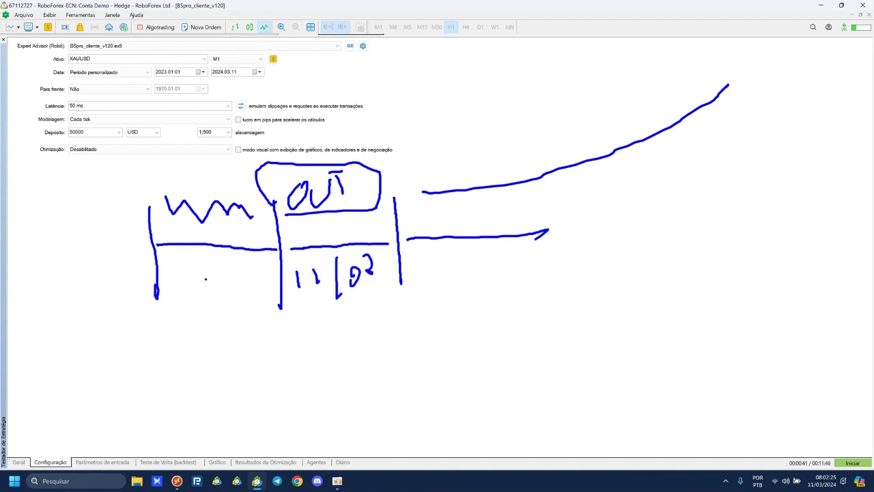
mouse_move(188, 266)
left_mouse_down()
mouse_move(179, 280)
mouse_move(189, 268)
left_mouse_up()
mouse_move(202, 284)
left_mouse_down()
mouse_move(198, 295)
mouse_move(211, 260)
mouse_move(226, 317)
mouse_move(239, 320)
left_mouse_up()
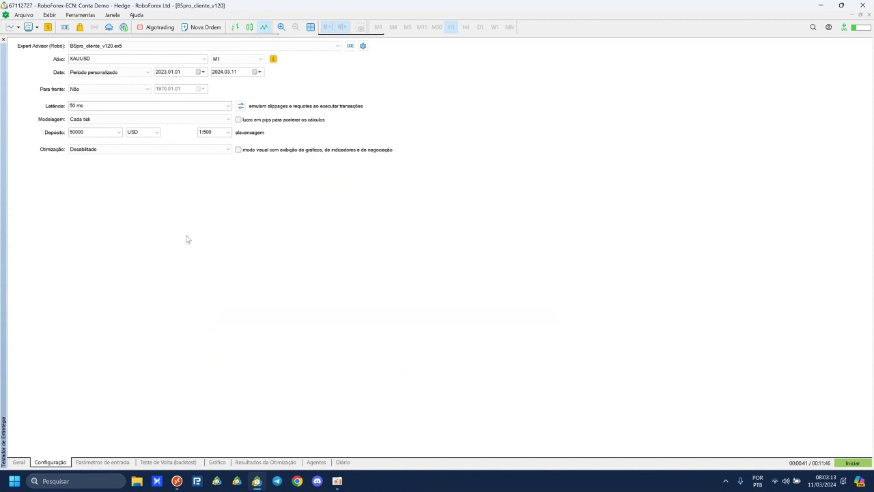
Step: Set the custom test period from 2024.01.01 to 2024.02.01
left_click(164, 72)
left_click(258, 89)
left_click(234, 71)
type("01")
key("Left")
type("02")
key("Left")
left_click(175, 72)
key("Tab")
Step: Set the initial deposit to 10000 USD, checking the XAUUSD symbol and the leverage
left_click(101, 59)
left_click(110, 59)
left_click(90, 129)
left_click(76, 132)
left_click(76, 132)
left_click(103, 131)
type("10000")
left_click_drag(77, 132, 98, 135)
left_click(98, 135)
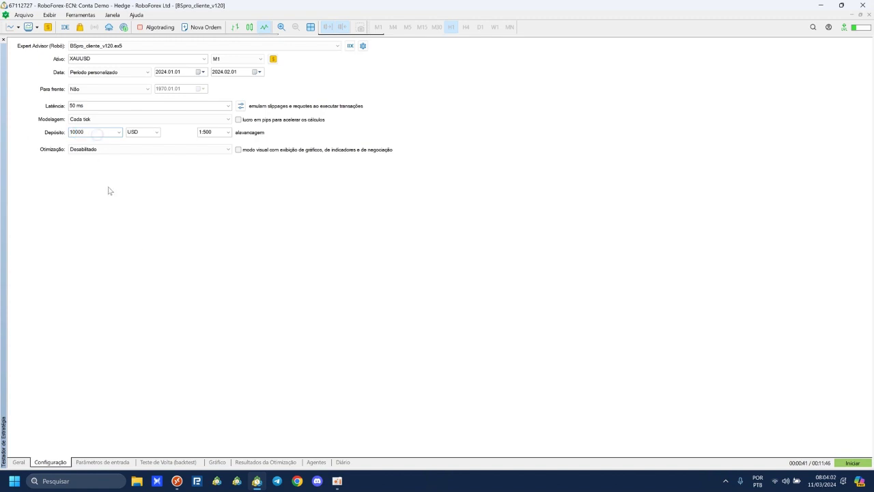
left_click(218, 132)
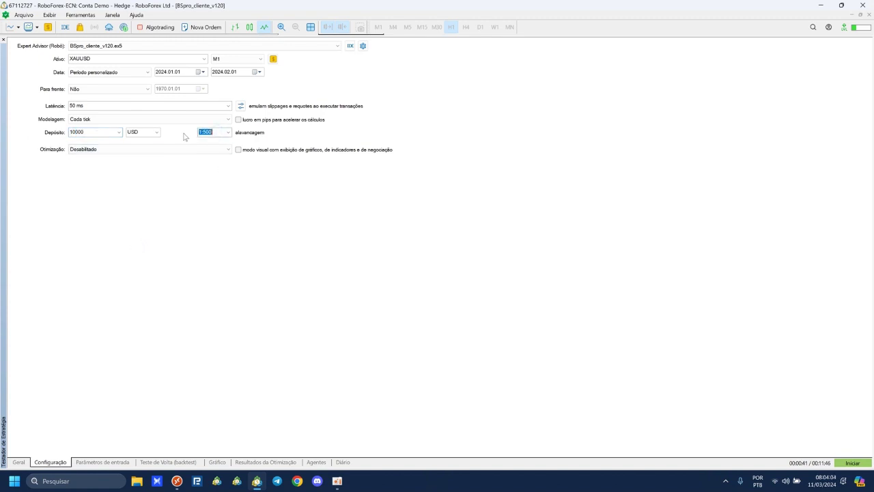
Step: Set the optimization to the fast genetic algorithm with "Fator de recuperação máximo" as its criterion
left_click(79, 152)
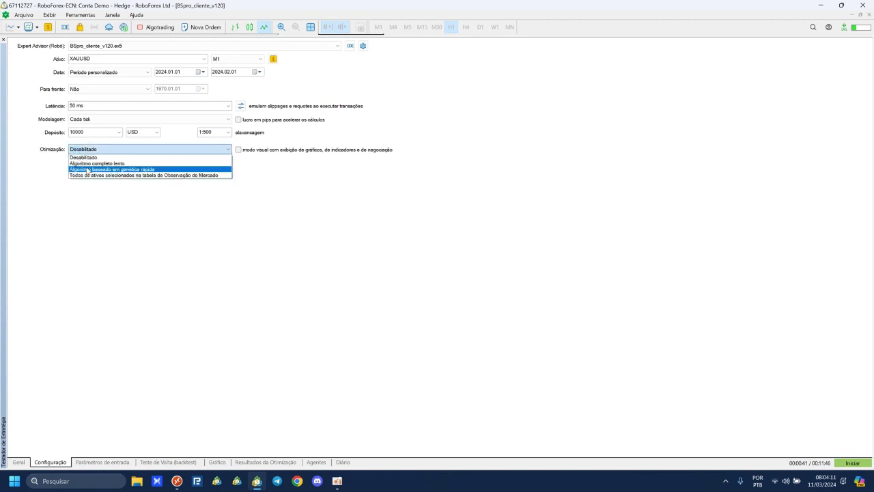
left_click(130, 169)
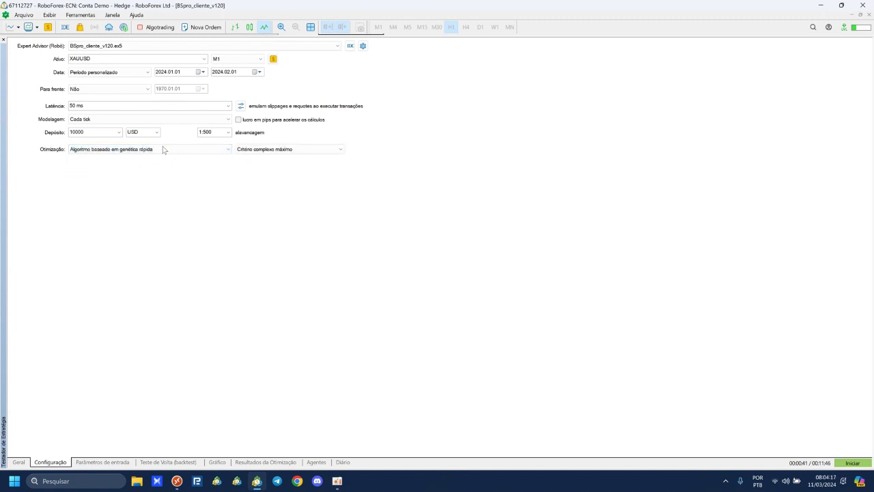
left_click(88, 153)
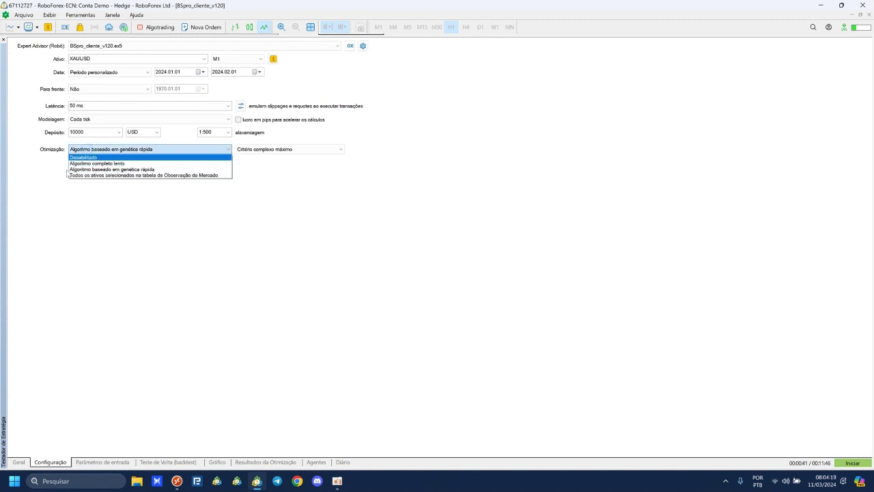
left_click(108, 222)
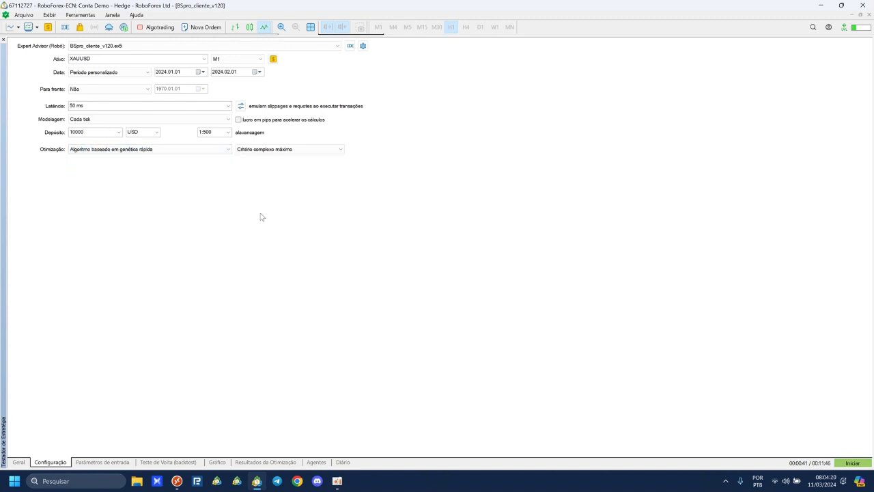
left_click(253, 150)
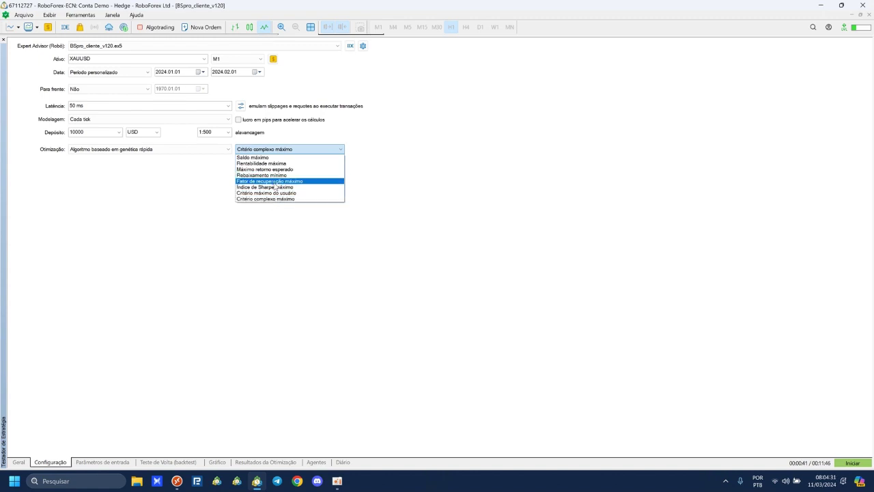
left_click(274, 181)
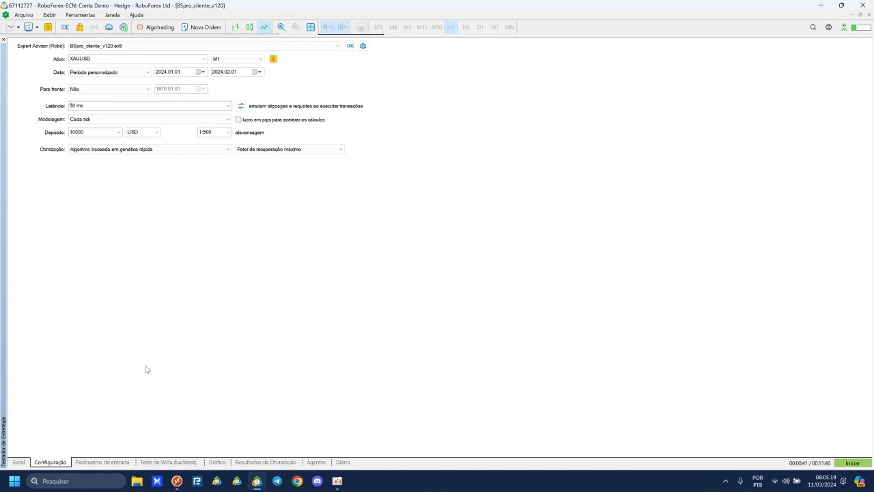
Step: Check the expert advisor's input parameters and the start and end dates of the custom period
left_click(101, 464)
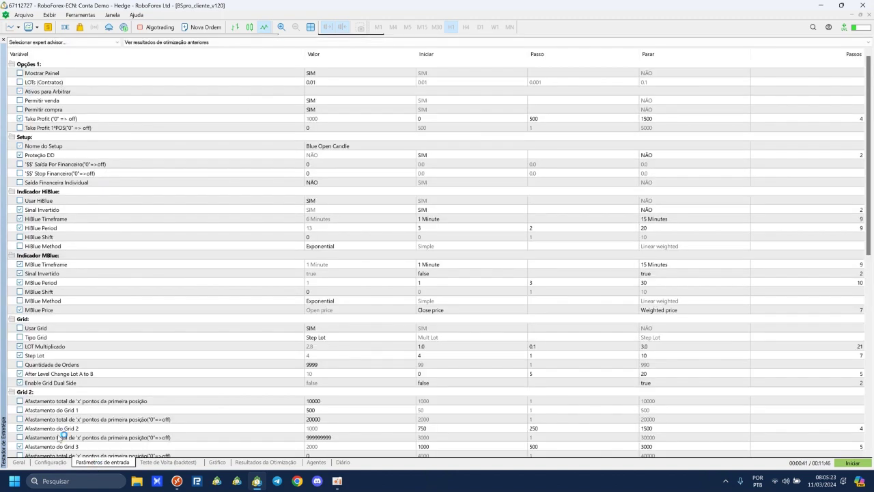
left_click(50, 462)
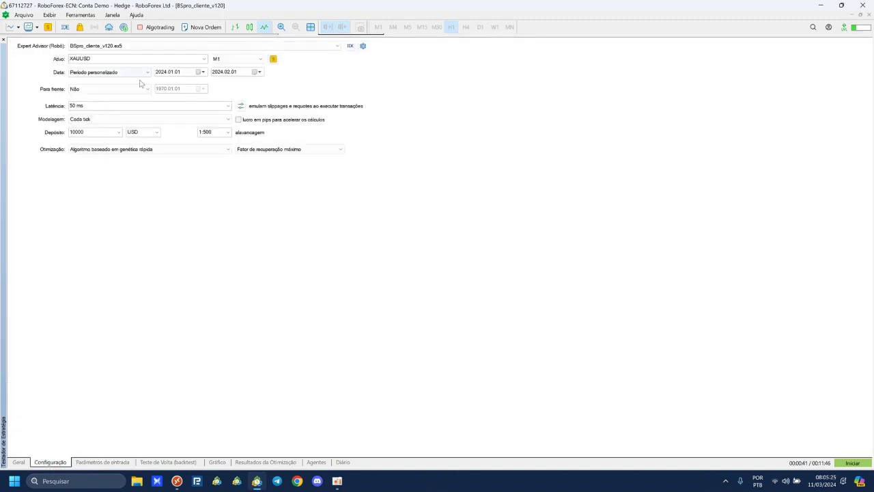
left_click(216, 72)
left_click(233, 72)
left_click(162, 72)
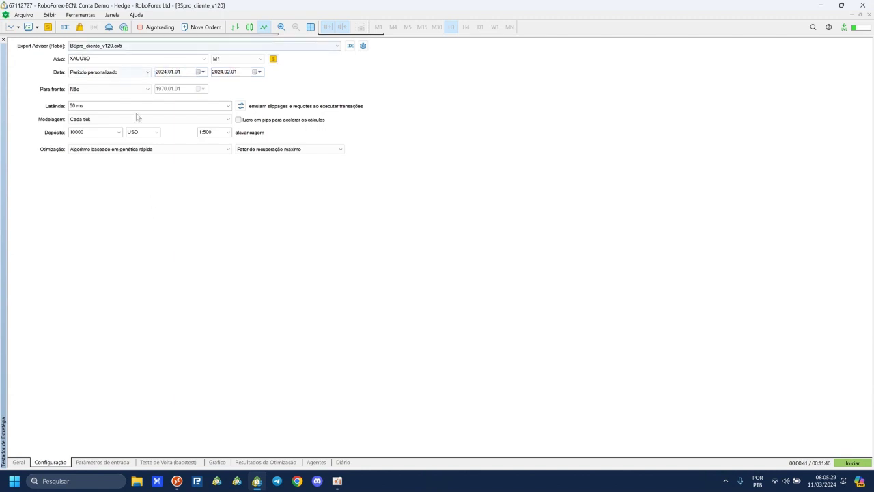
Step: Exclude Take Profit, Proteção DD and the HiBlue Sinal Invertido, Timeframe and Period inputs from the optimization
left_click(127, 461)
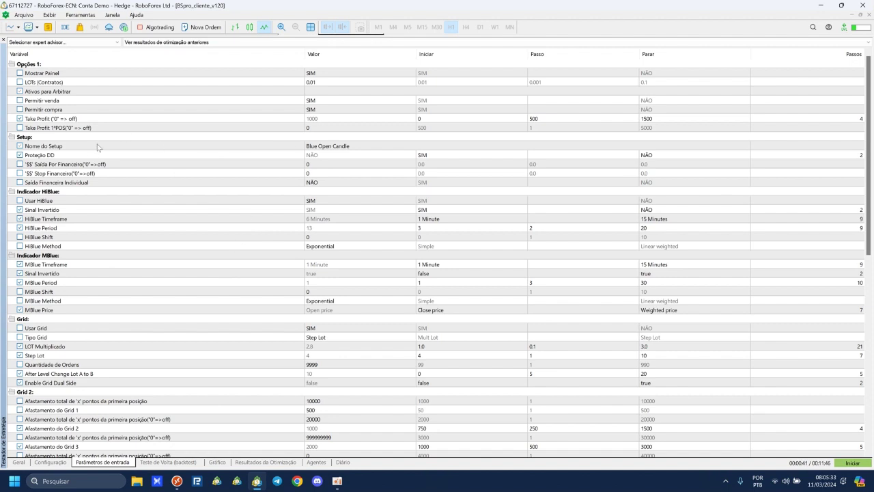
left_click(20, 118)
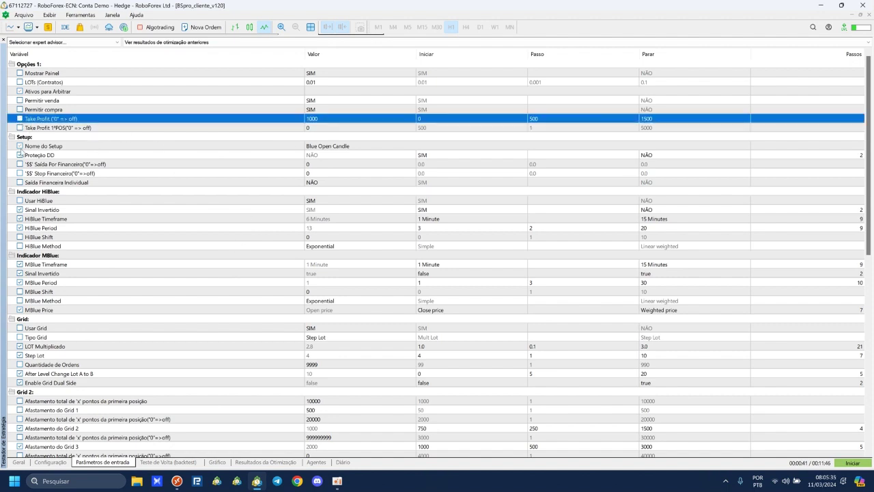
left_click(20, 155)
left_click(20, 209)
left_click(20, 228)
left_click(20, 227)
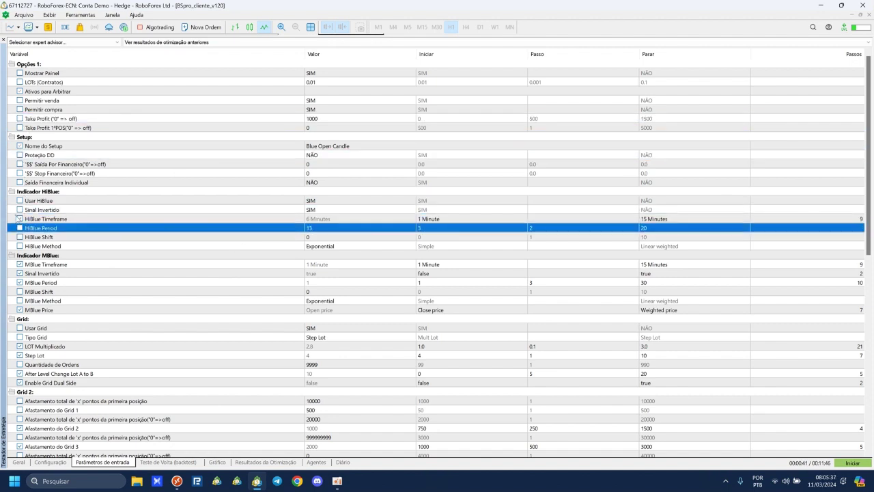
left_click(20, 219)
Step: Exclude the MBlue Timeframe, Sinal Invertido, Period and Price inputs from the optimization
left_click(20, 264)
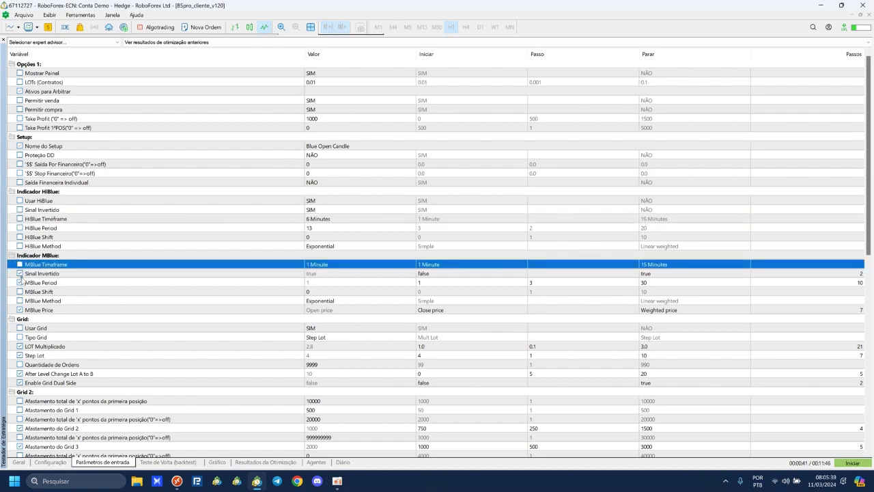
left_click(19, 273)
left_click(20, 282)
left_click(20, 309)
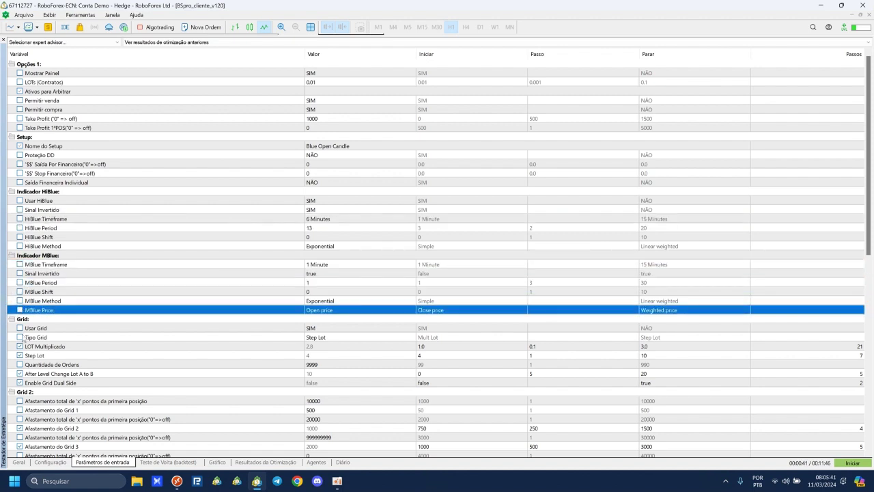
Step: Exclude LOT Multiplicado, Step Lot, After Level Change Lot A to B, Enable Grid Dual Side and Afastamento do Grid 2 and 3 from the optimization
left_click(20, 346)
left_click(20, 355)
left_click(19, 373)
left_click(20, 382)
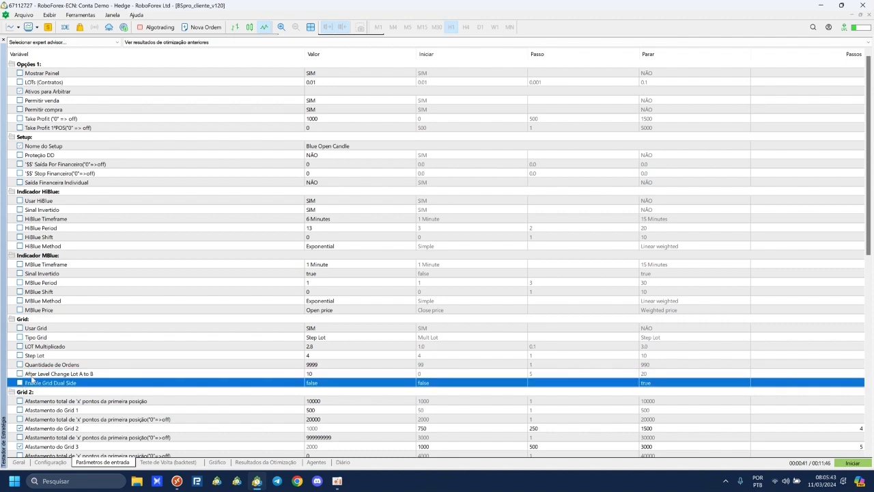
scroll(21, 382, "down", 3)
left_click(20, 347)
left_click(20, 364)
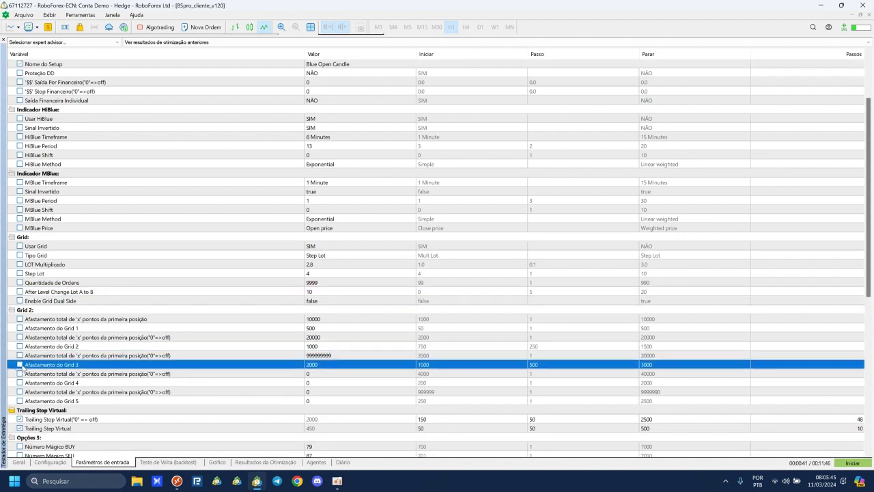
Step: Exclude the virtual trailing stop and step and the start and end times of operating window 1 from the optimization
scroll(20, 362, "down", 5)
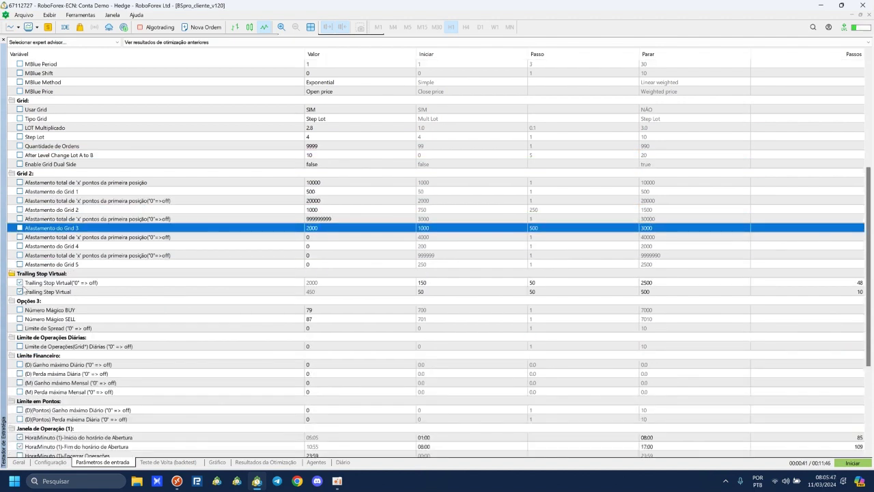
left_click(20, 282)
left_click(24, 291)
left_click(20, 292)
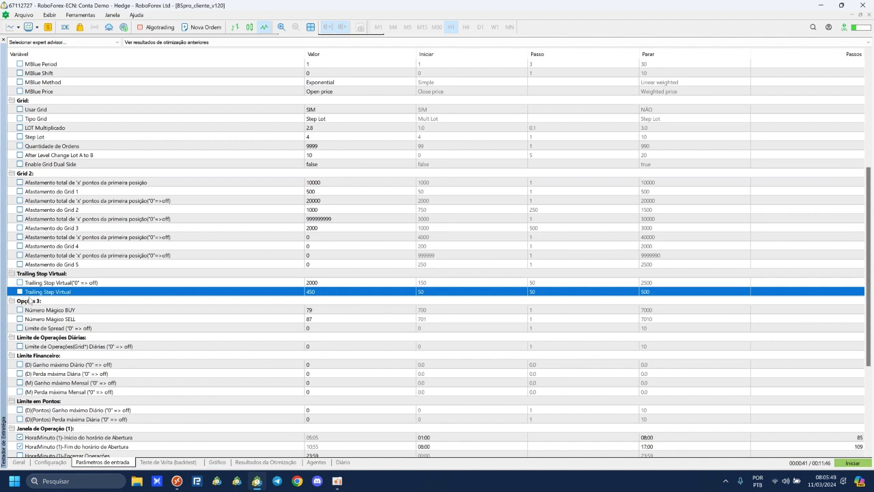
scroll(27, 293, "down", 6)
left_click(19, 273)
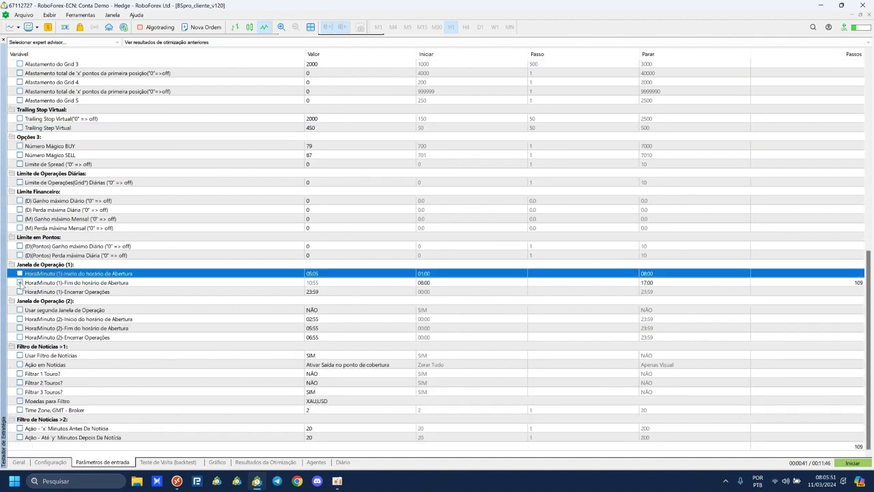
left_click(20, 282)
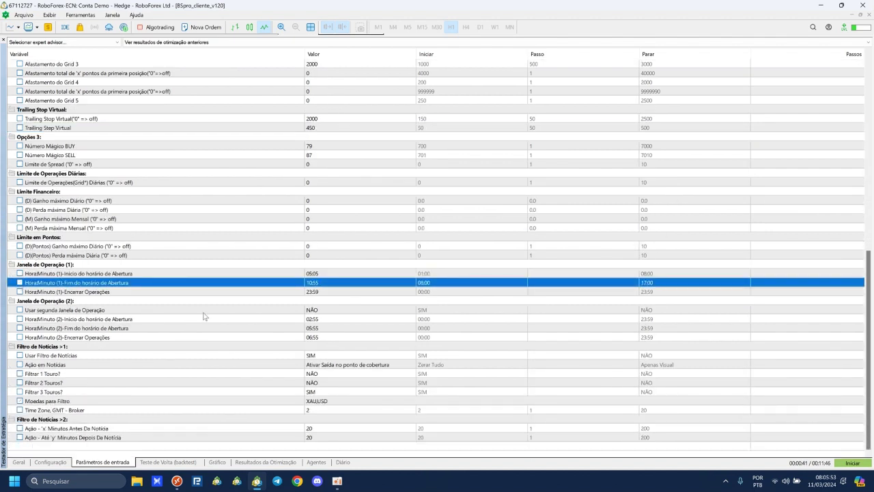
Step: Include Take Profit in the optimization with a start of 500, a step of 100 and a stop of 1500
scroll(186, 278, "up", 14)
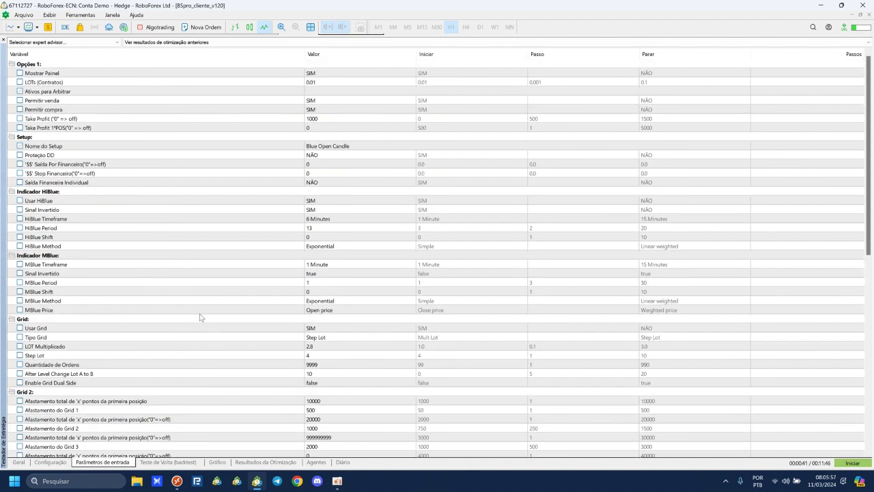
left_click(38, 109)
left_click(27, 120)
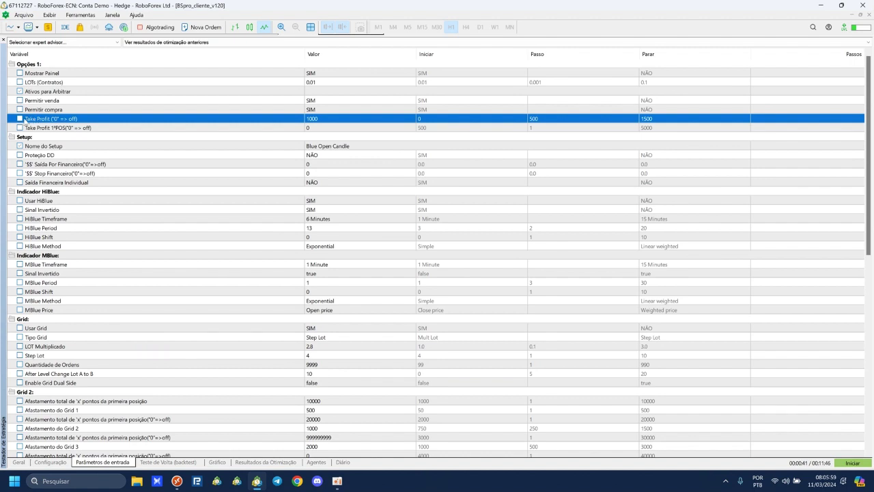
left_click(20, 119)
left_click(437, 119)
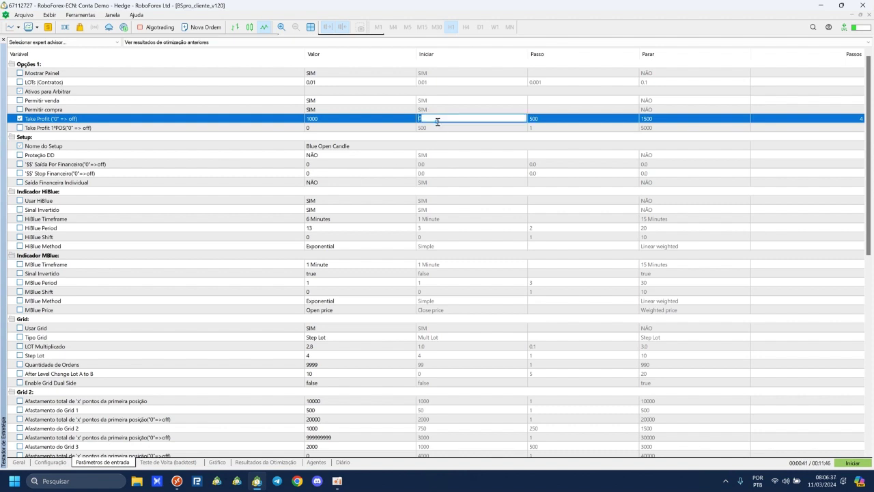
left_click(56, 120)
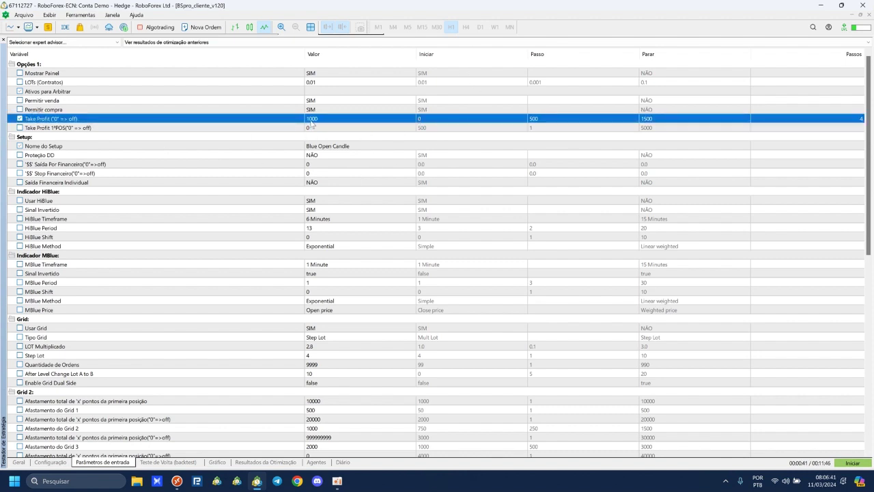
left_click(428, 119)
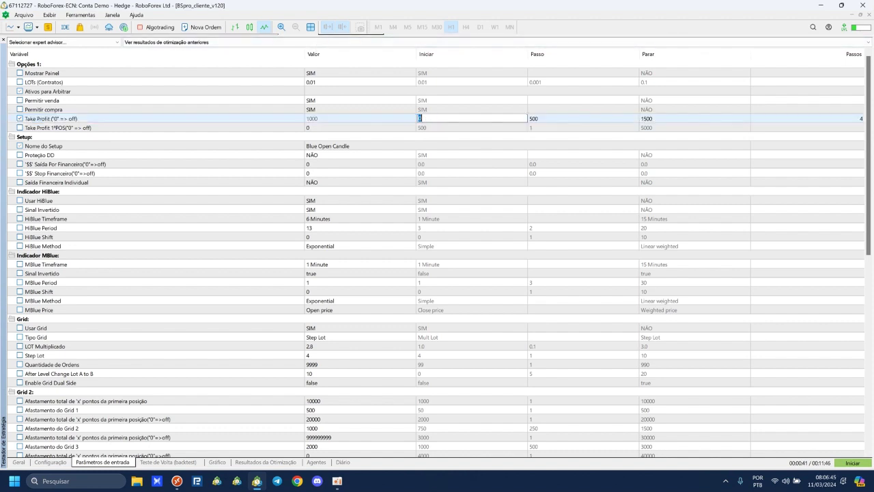
type("500")
left_click(652, 119)
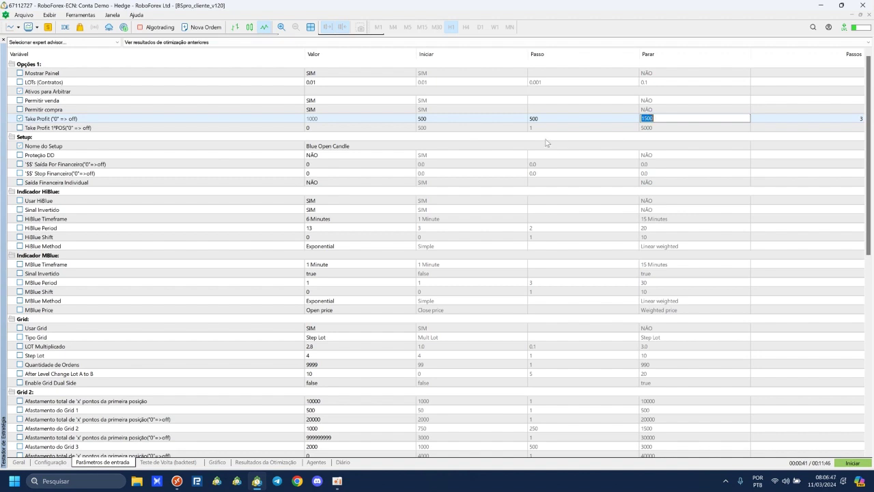
left_click(543, 120)
type("100")
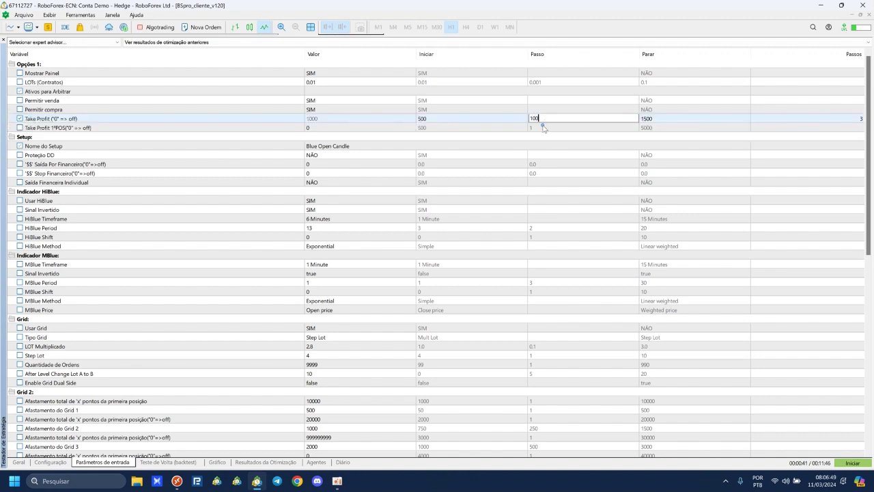
key("Return")
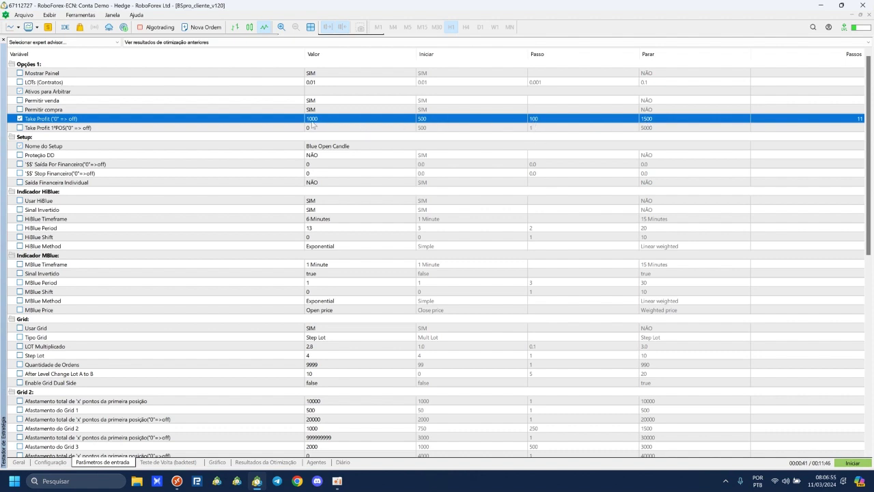
Step: Review the test configuration and the Setup, Indicador HiBlue and Indicador MBlue input groups
left_click(51, 462)
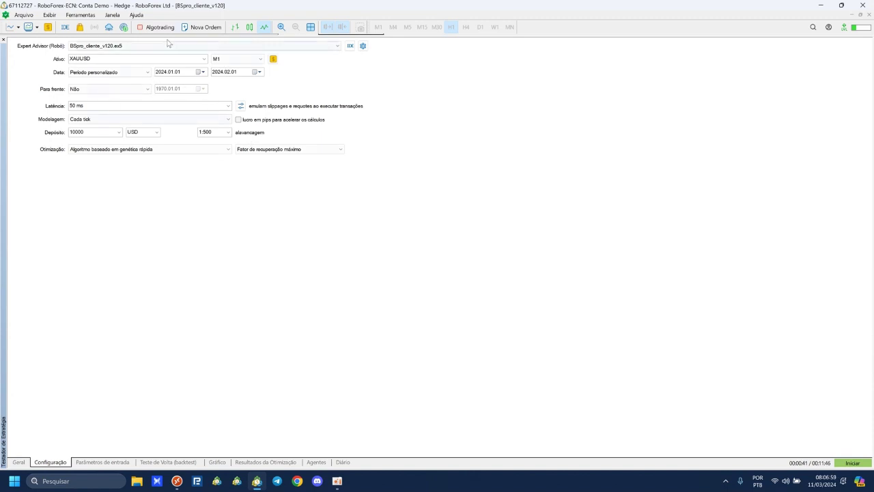
left_click(101, 463)
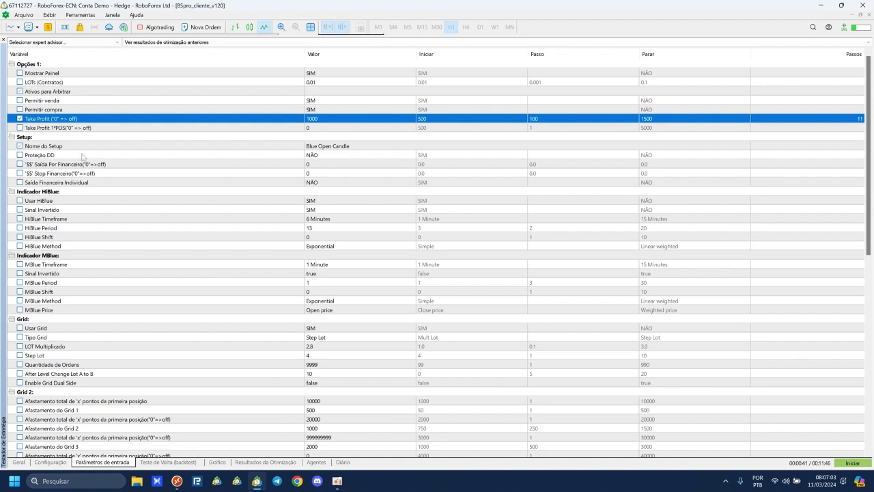
left_click(59, 192)
left_click(38, 139)
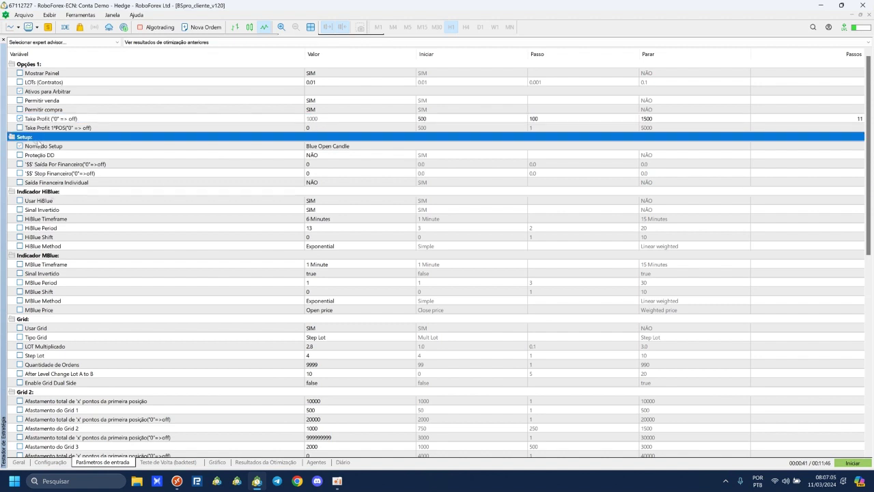
left_click(350, 159)
left_click(329, 182)
scroll(195, 200, "down", 2)
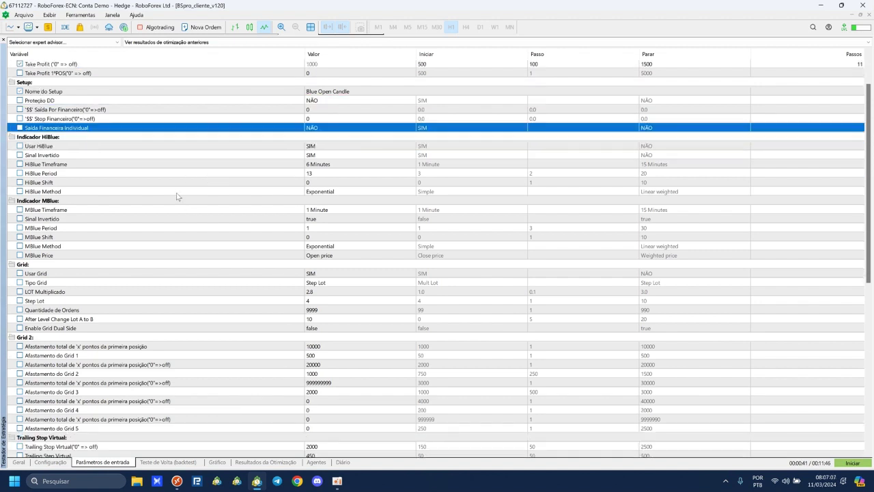
left_click(50, 139)
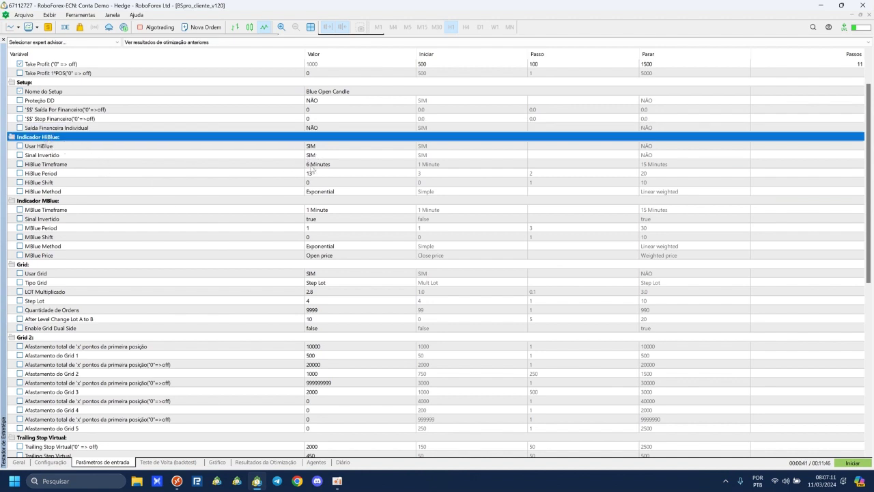
left_click(141, 173)
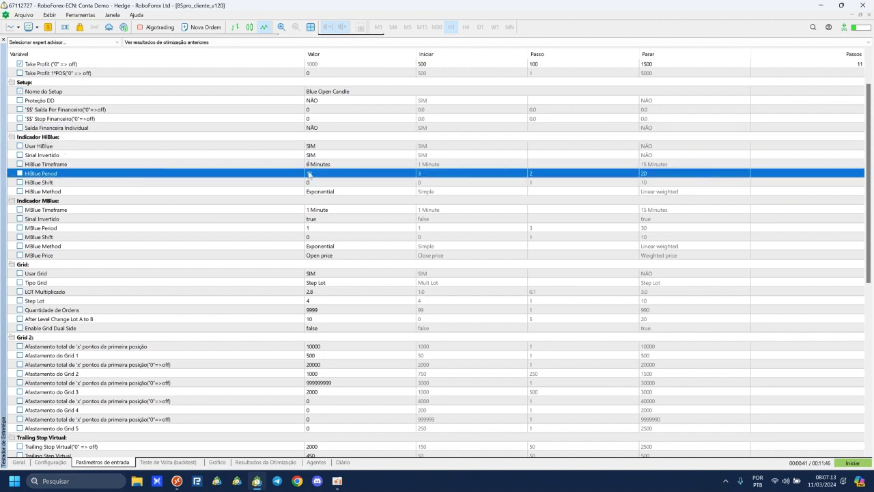
left_click(84, 148)
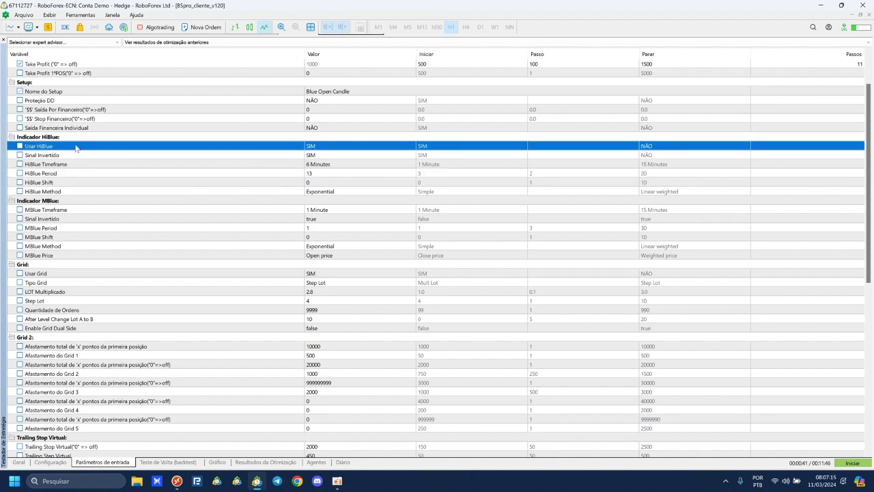
left_click(65, 202)
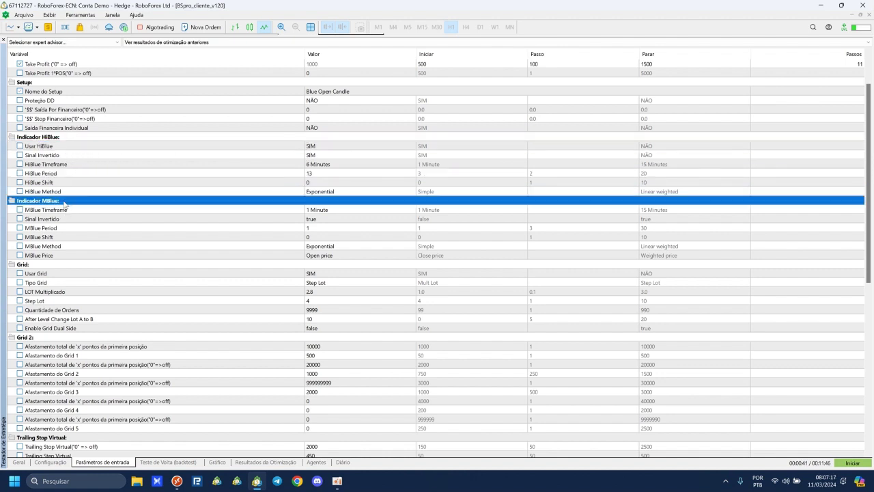
scroll(114, 218, "down", 2)
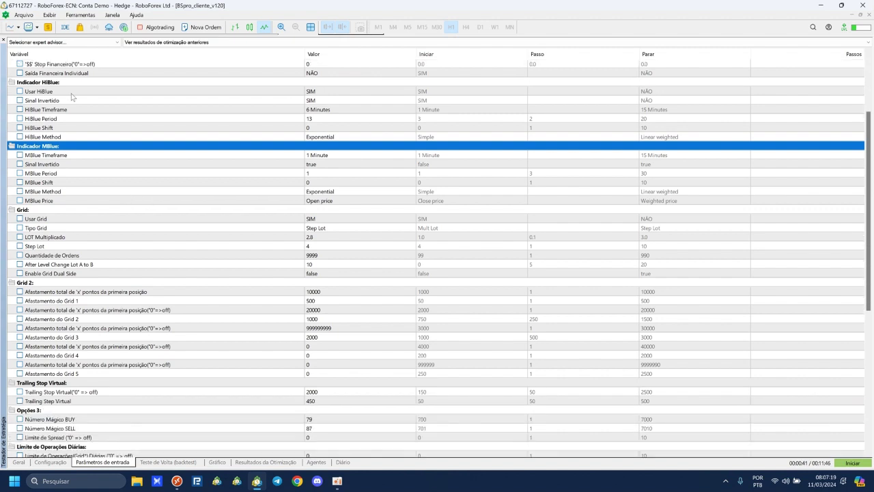
scroll(75, 202, "down", 2)
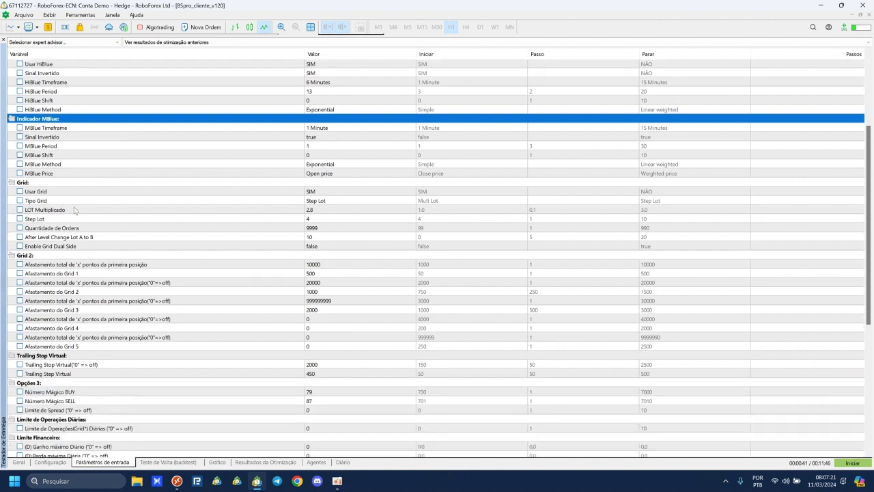
Step: Include LOT Multiplicado in the optimization and set its start value to 1.5
left_click(29, 155)
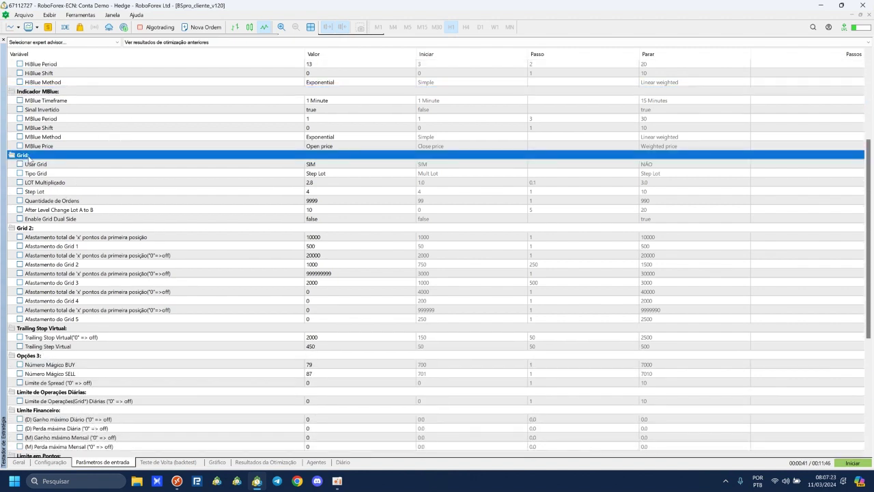
left_click(31, 182)
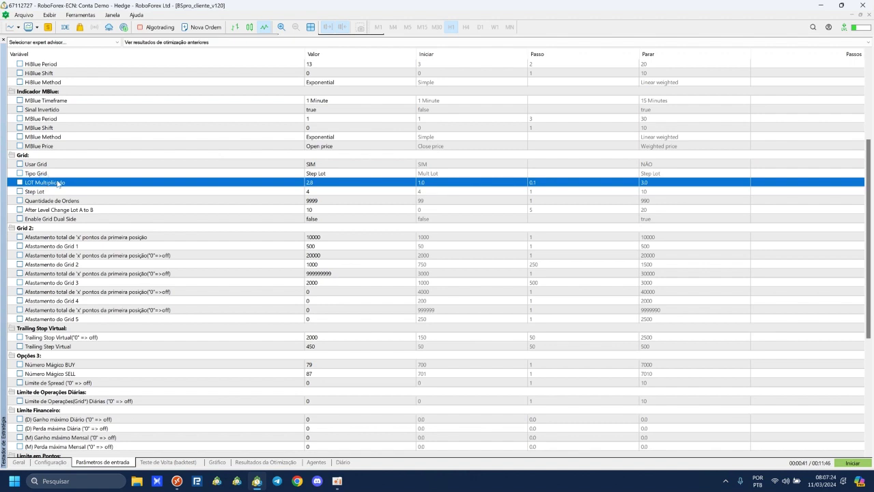
left_click(20, 183)
left_click(447, 185)
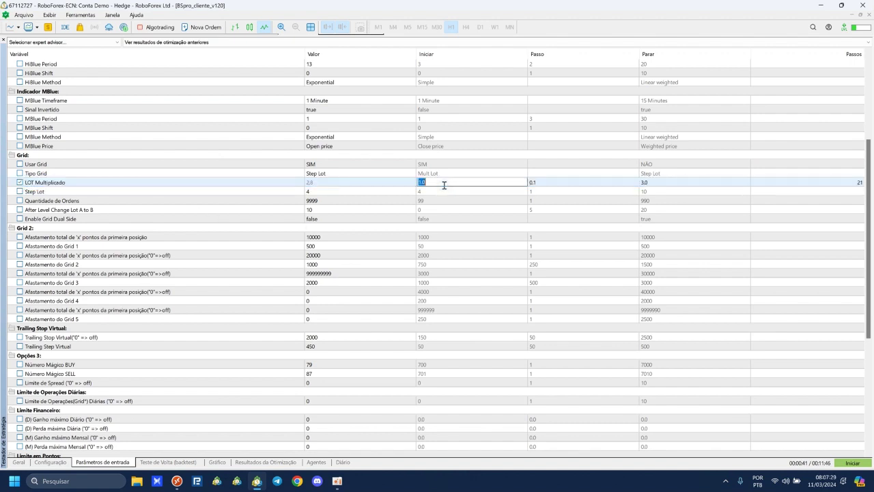
left_click(646, 184)
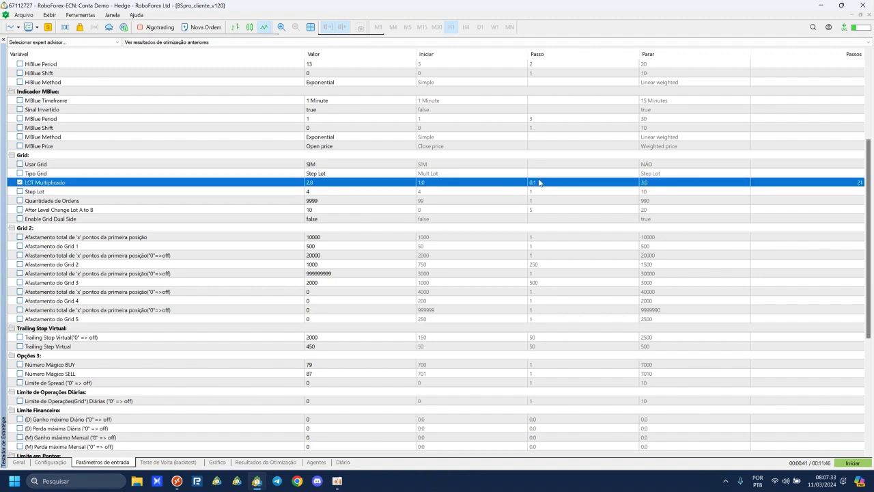
left_click(445, 183)
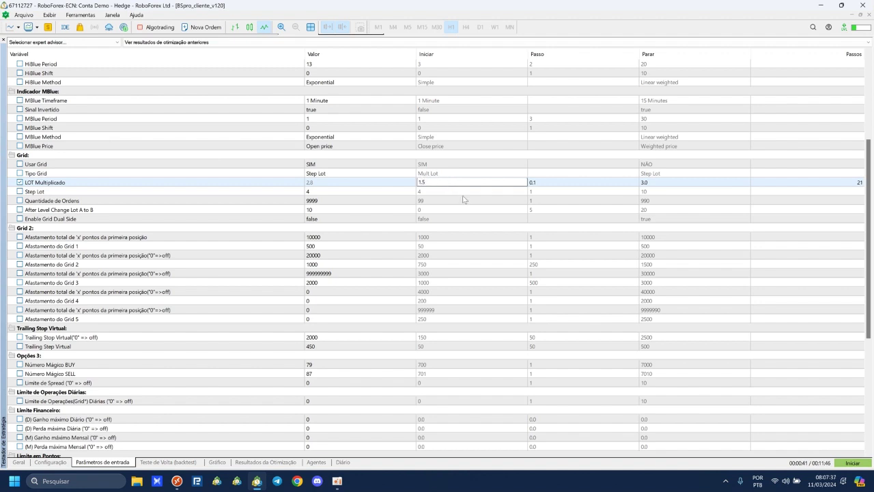
left_click(458, 191)
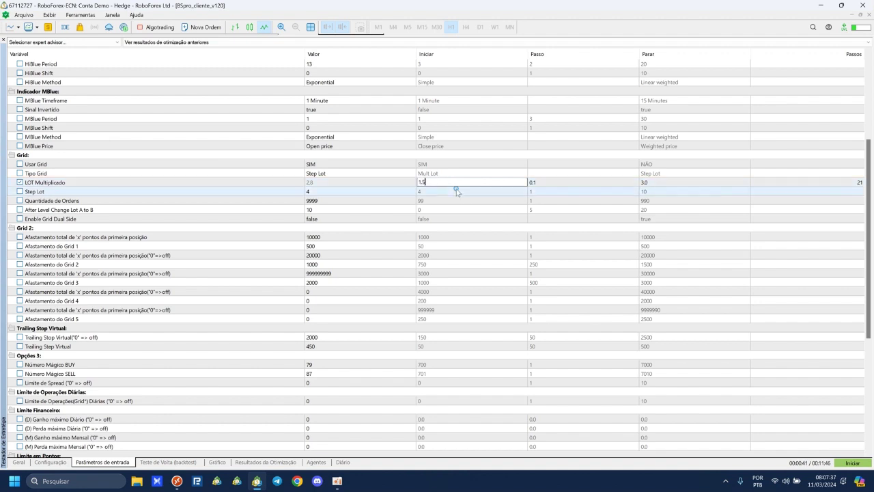
left_click(645, 186)
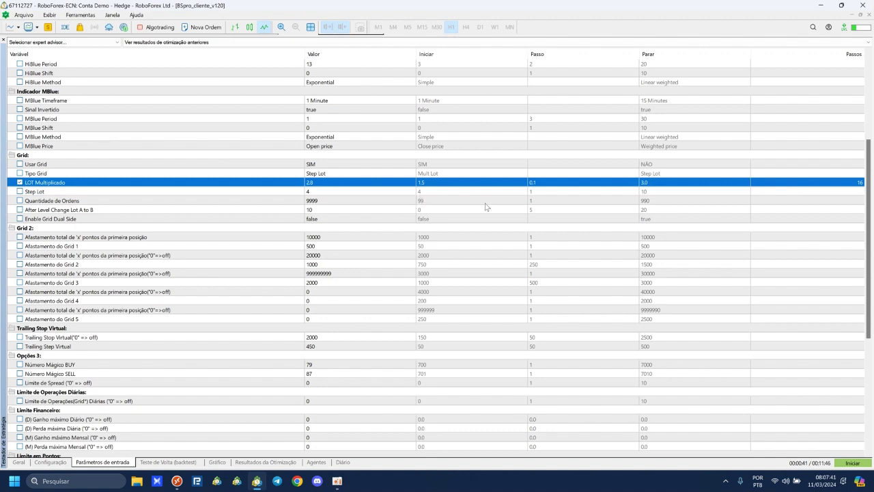
Step: Include Step Lot in the optimization, keeping its range of 4 to 10 in steps of 1
left_click(87, 193)
left_click(20, 191)
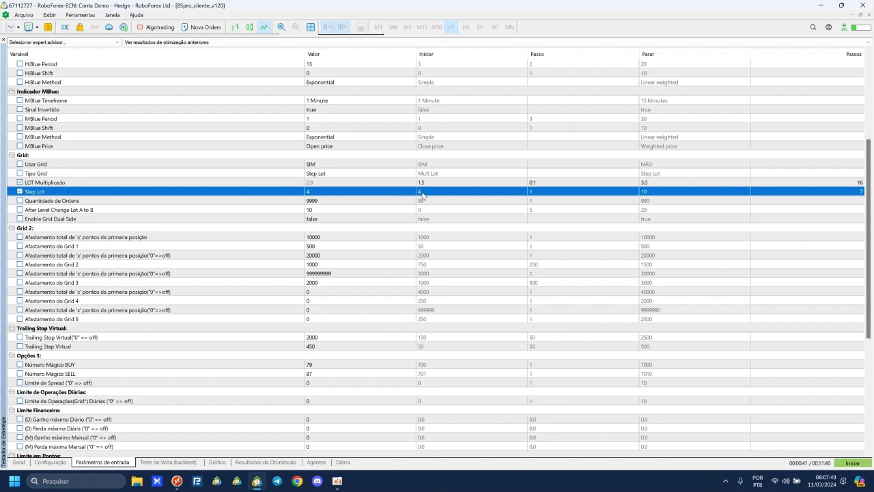
left_click(422, 192)
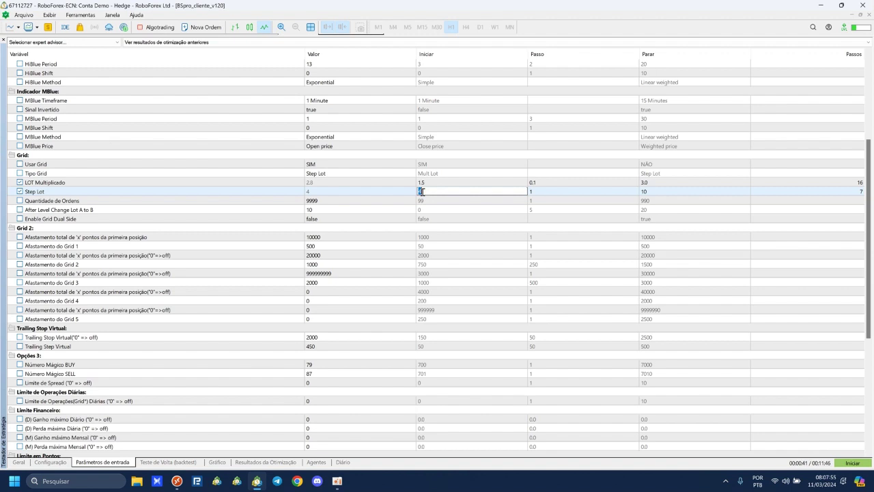
left_click(658, 193)
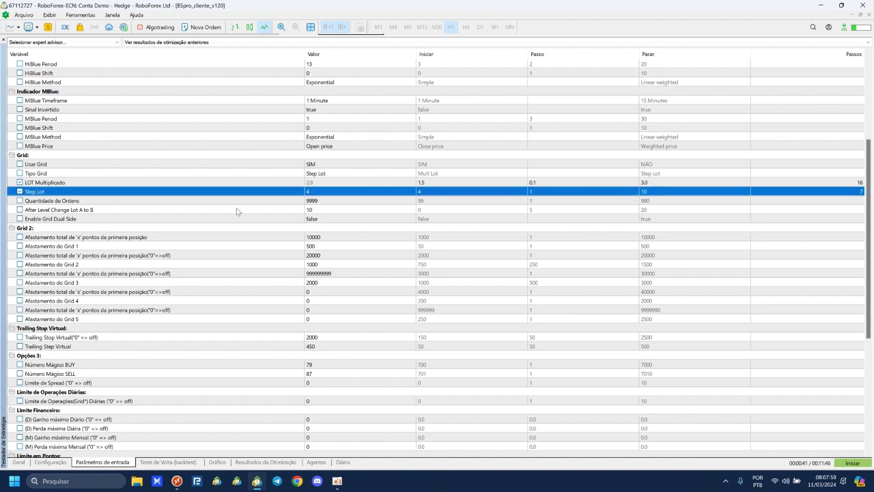
Step: Include Afastamento do Grid 1 in the optimization with a start of 500, a step of 100 and a stop of 1000
left_click(122, 203)
left_click(124, 210)
left_click(125, 219)
scroll(175, 238, "down", 2)
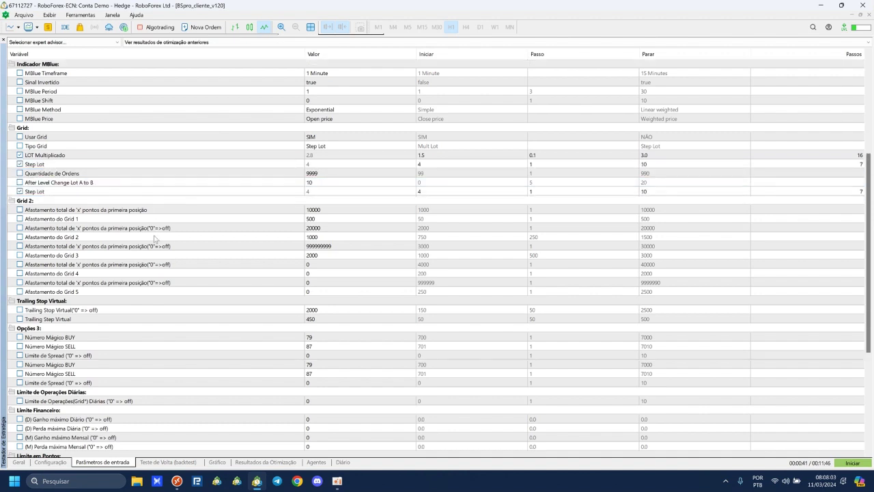
left_click(167, 192)
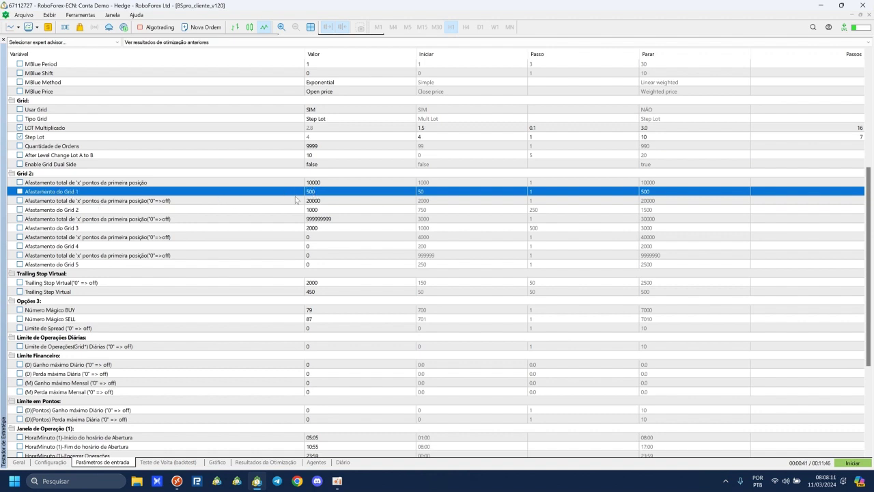
left_click(20, 192)
left_click(440, 191)
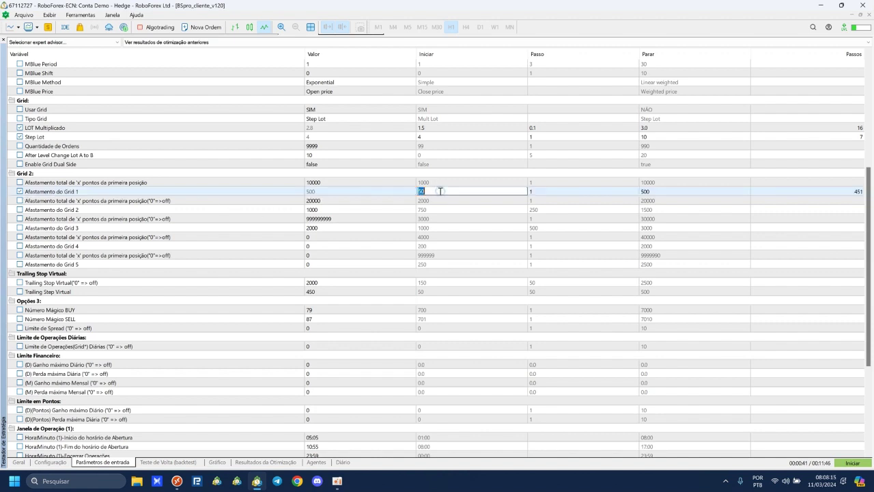
type("500")
left_click(666, 194)
type("1000")
left_click(606, 192)
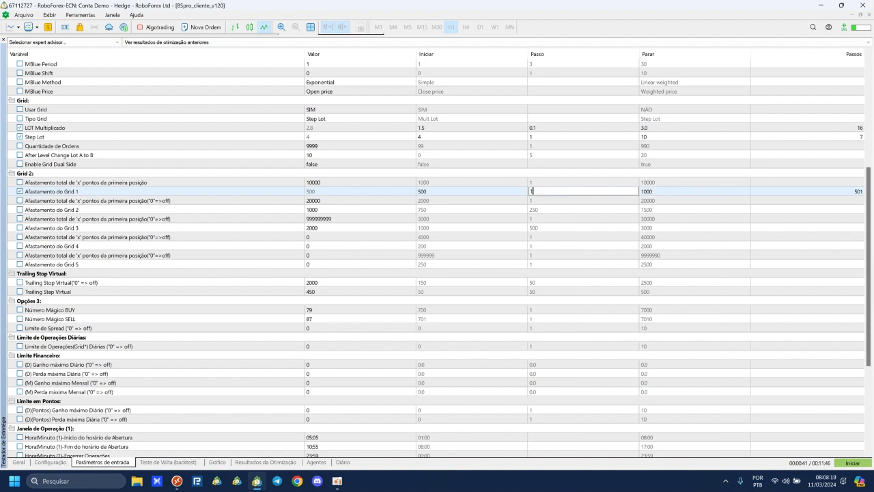
type("100")
left_click(330, 194)
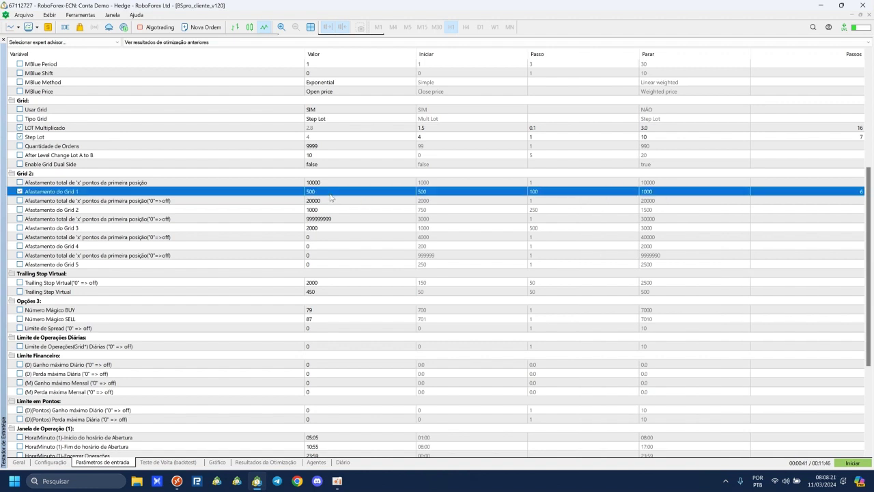
Step: Include Afastamento do Grid 2 and Afastamento do Grid 3 in the optimization, giving Grid 3 a start of 1500 and a step of 100
left_click(295, 212)
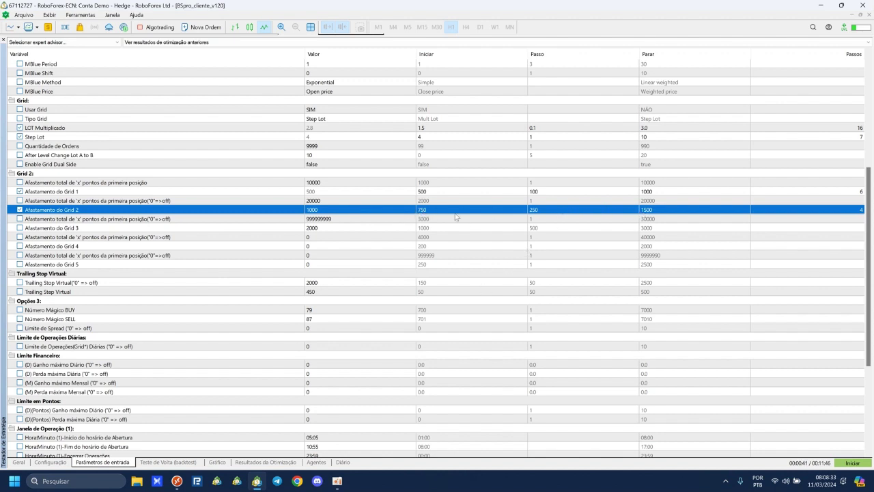
left_click(306, 229)
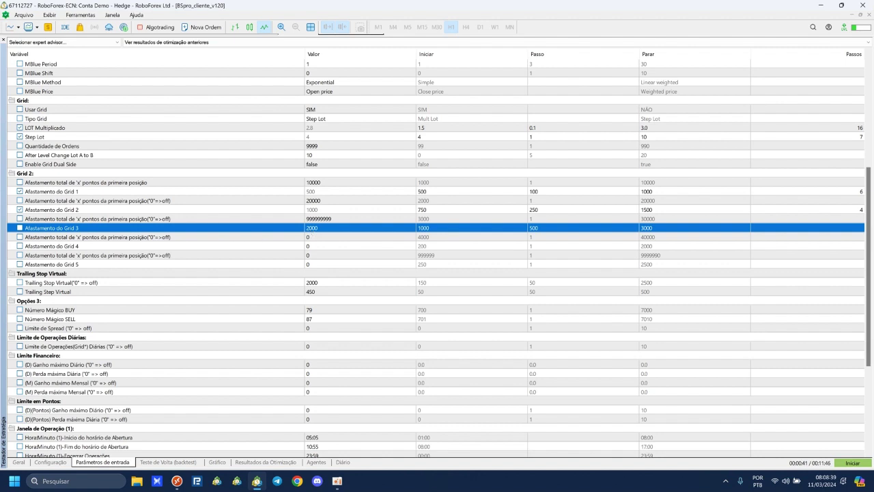
left_click(20, 228)
left_click(464, 230)
type("1500")
key("Return")
left_click(536, 229)
type("100")
Step: Set the optimization step of Afastamento do Grid 2 to 100
left_click(538, 211)
type("100")
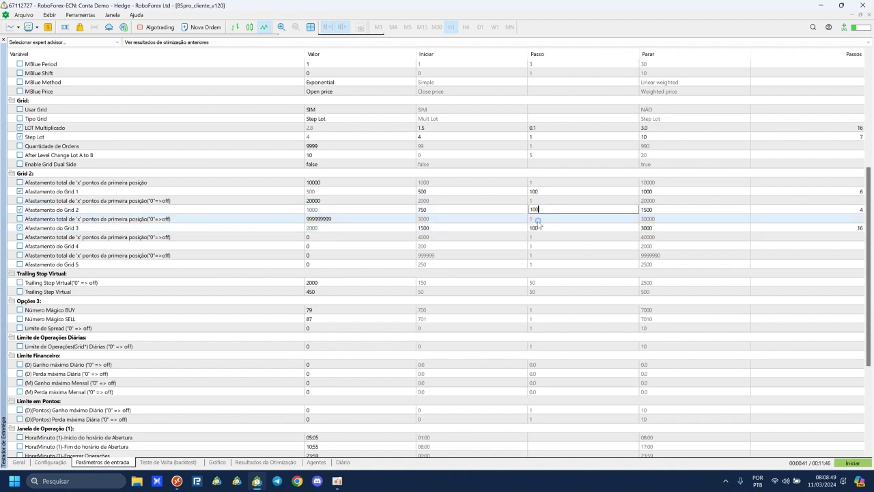
left_click(538, 220)
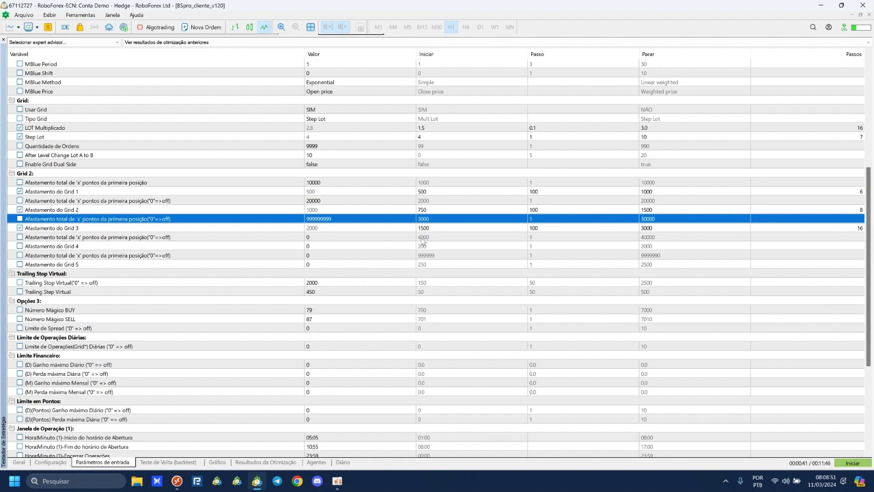
Step: Review the Trailing Stop Virtual, Opções 3 and Janela de Operação (1) input groups
scroll(423, 241, "down", 2)
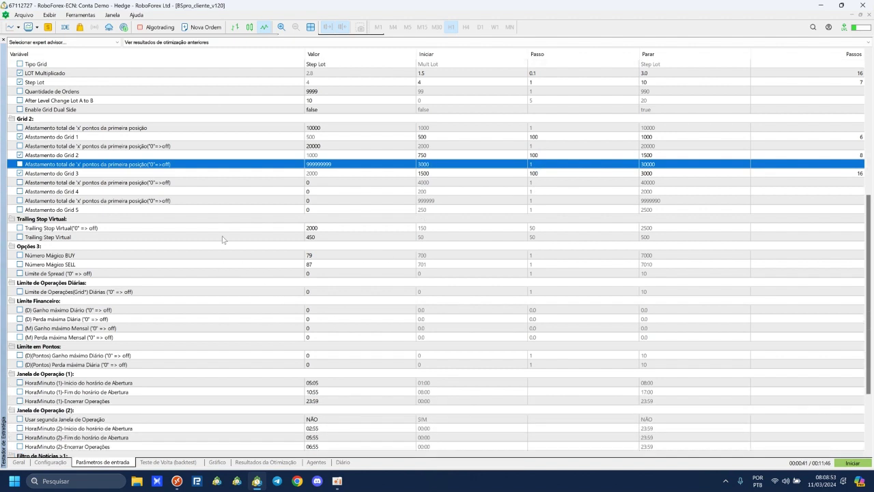
left_click(182, 228)
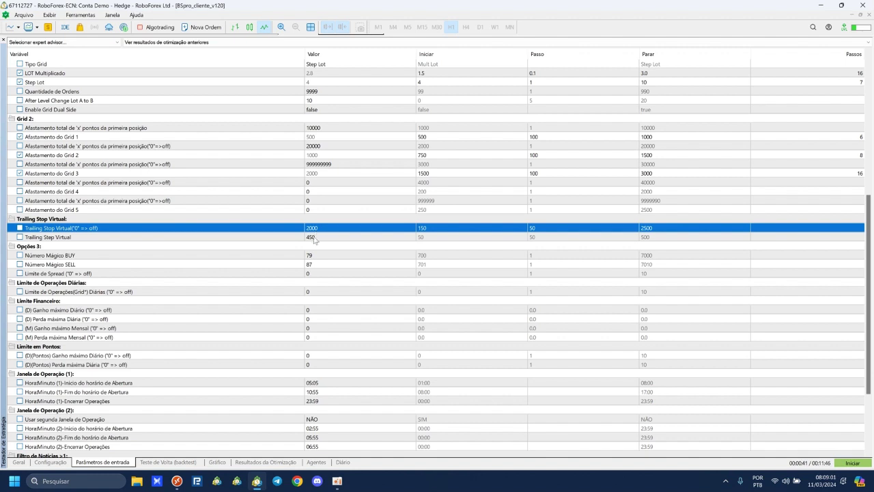
left_click(316, 236)
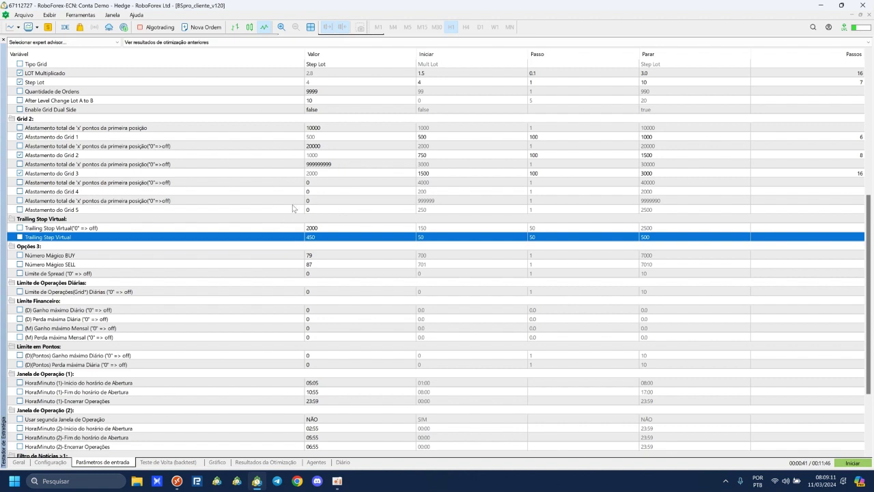
left_click(318, 229)
left_click(318, 237)
left_click(319, 246)
scroll(321, 284, "down", 3)
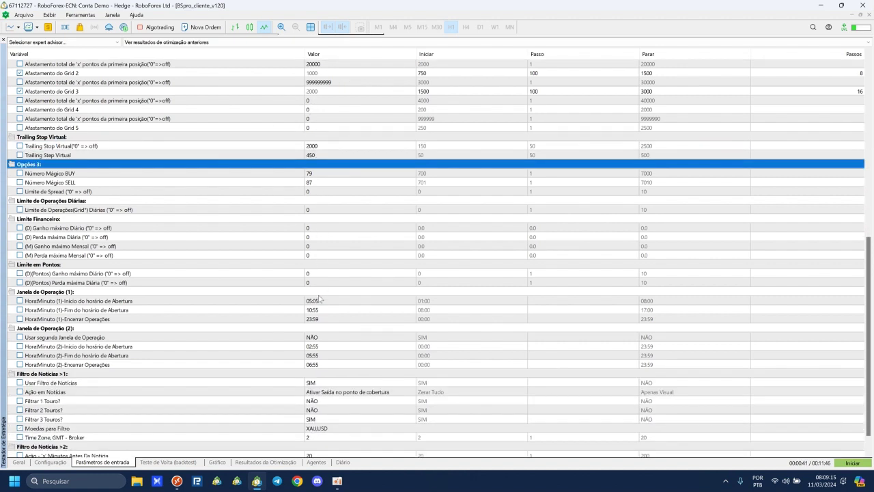
left_click(321, 302)
scroll(310, 350, "down", 1)
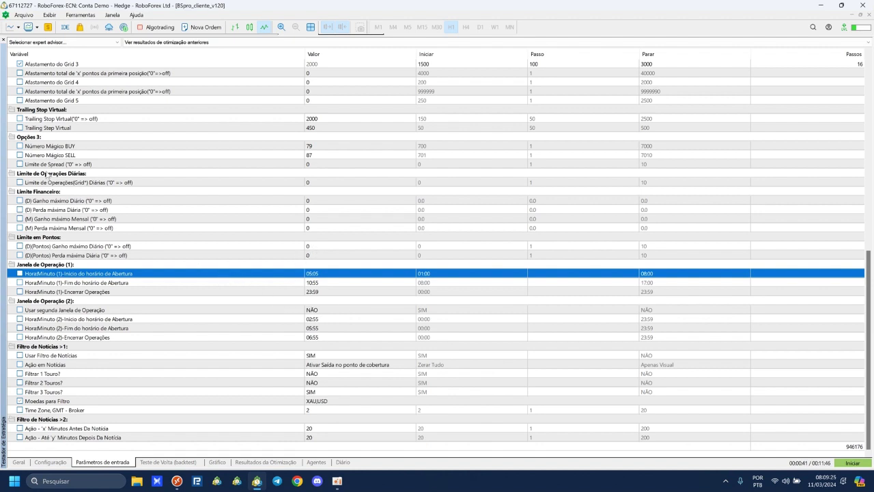
Step: Include Limite de Operações(Grid*) Diárias in the optimization with a step of 5 and a stop of 30
left_click(40, 175)
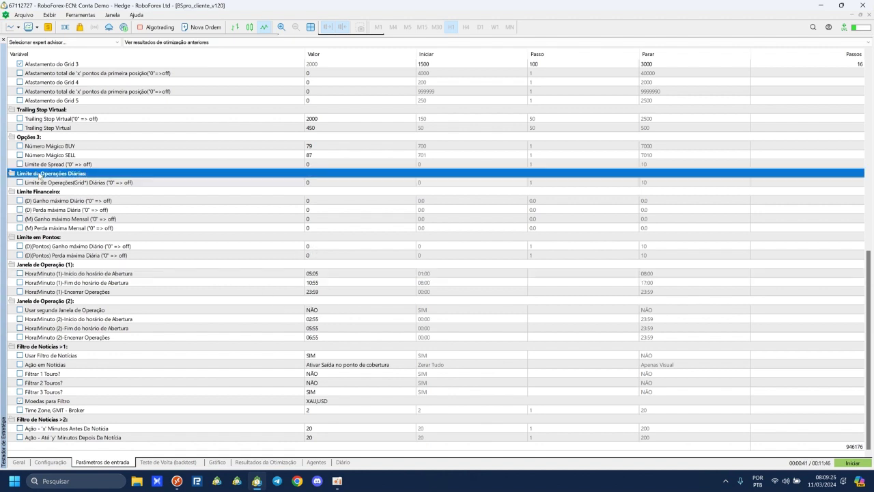
left_click(19, 182)
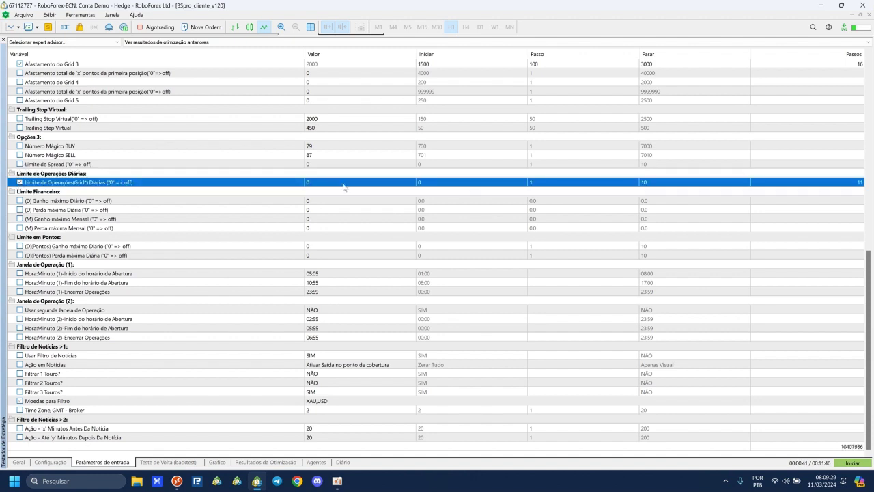
left_click(645, 183)
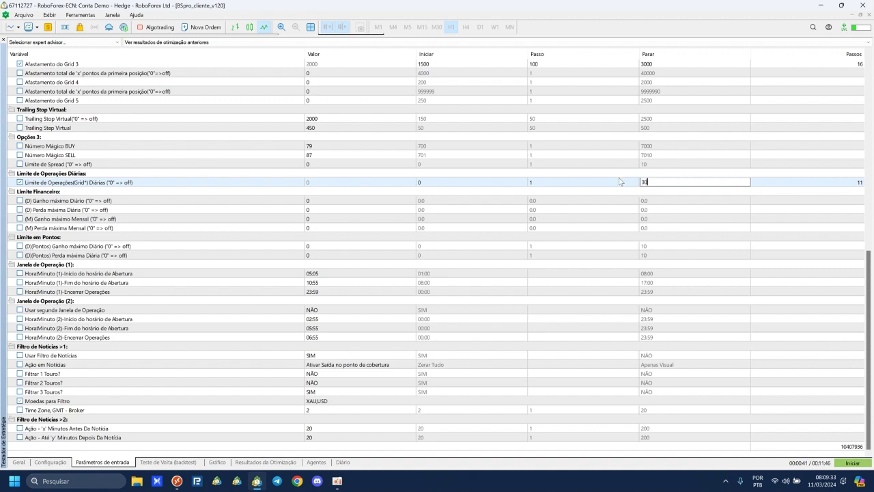
left_click(616, 183)
type("5")
left_click(594, 196)
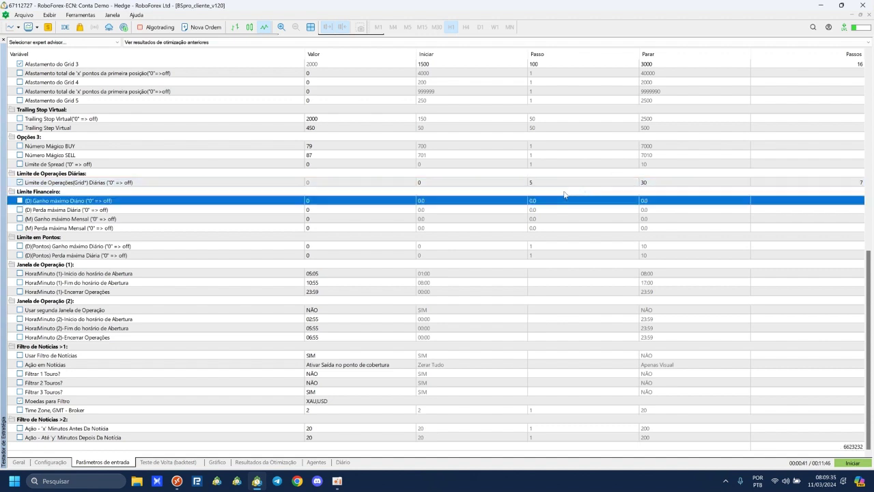
left_click(583, 180)
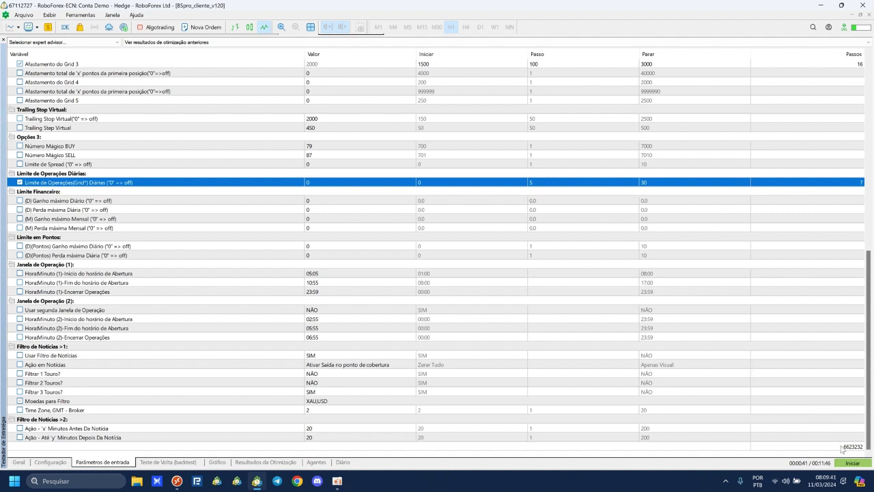
scroll(420, 286, "up", 5)
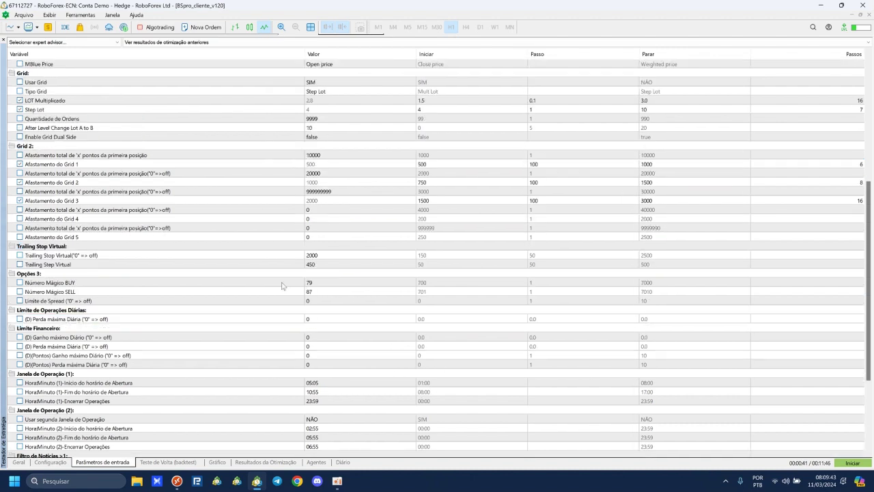
scroll(65, 185, "up", 9)
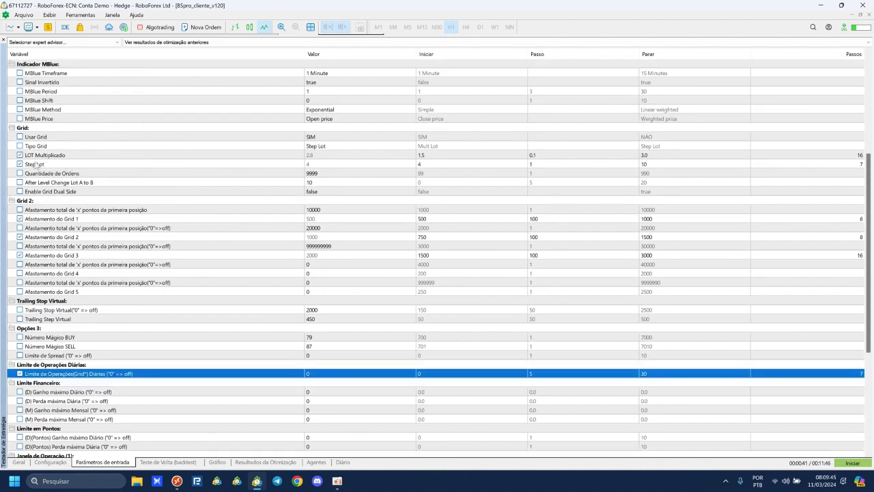
scroll(413, 279, "down", 14)
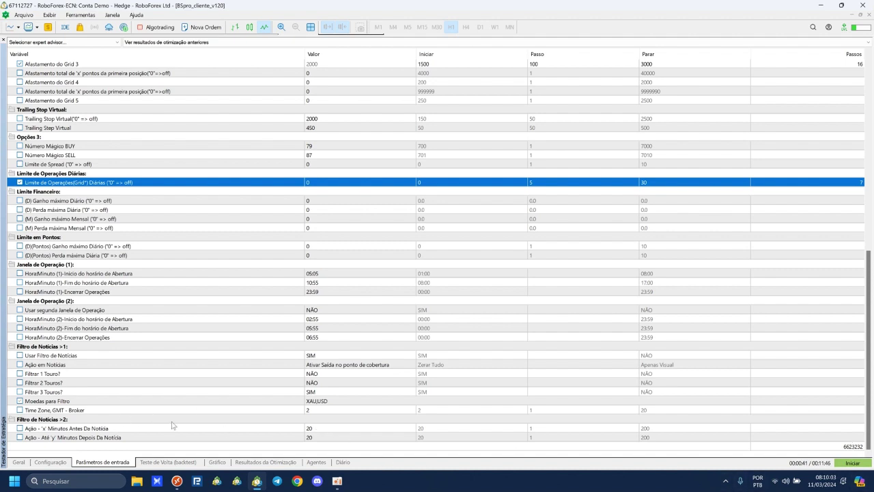
Step: Enable the local testing agents Core 02, Core 03 and Core 04
left_click(315, 462)
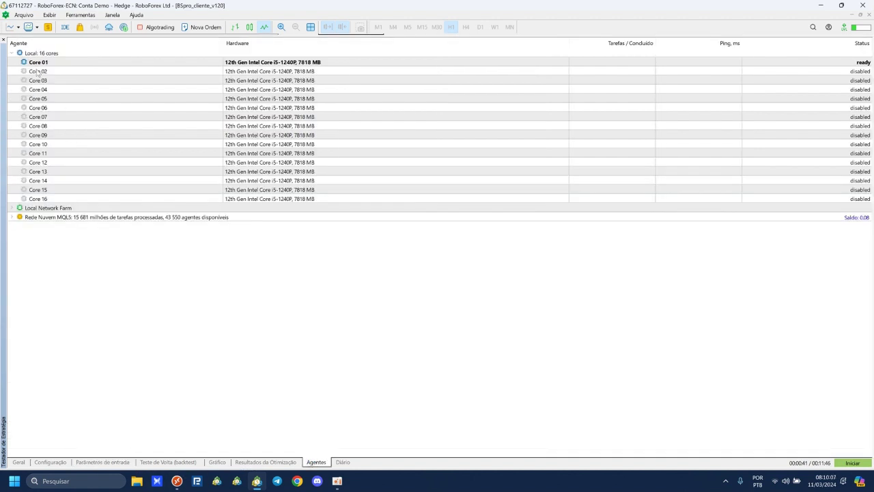
left_click(43, 54)
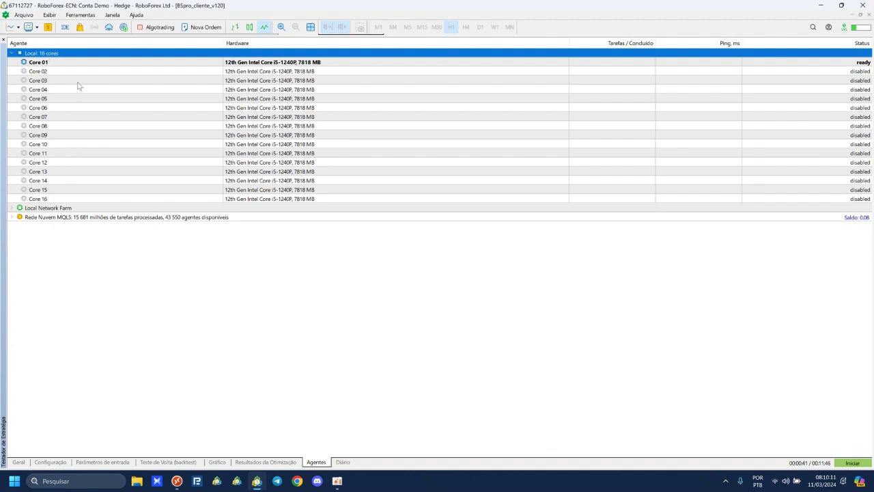
left_click(51, 64)
left_click(51, 71)
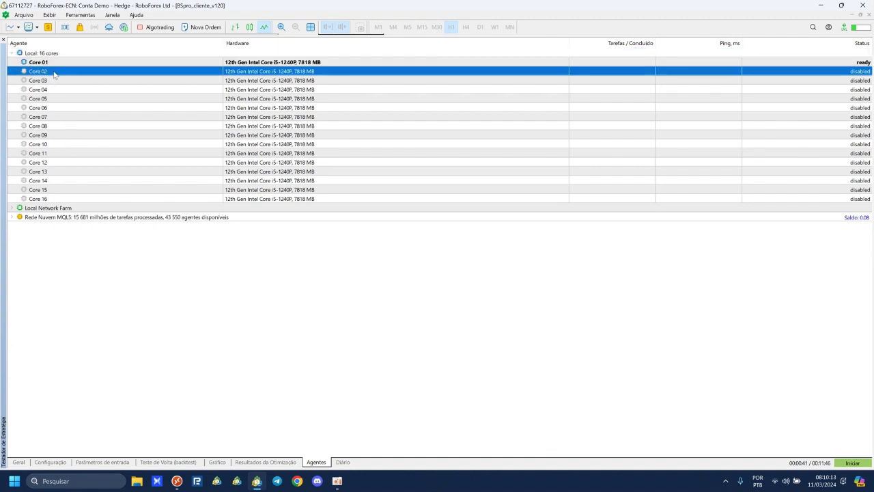
left_click(51, 81)
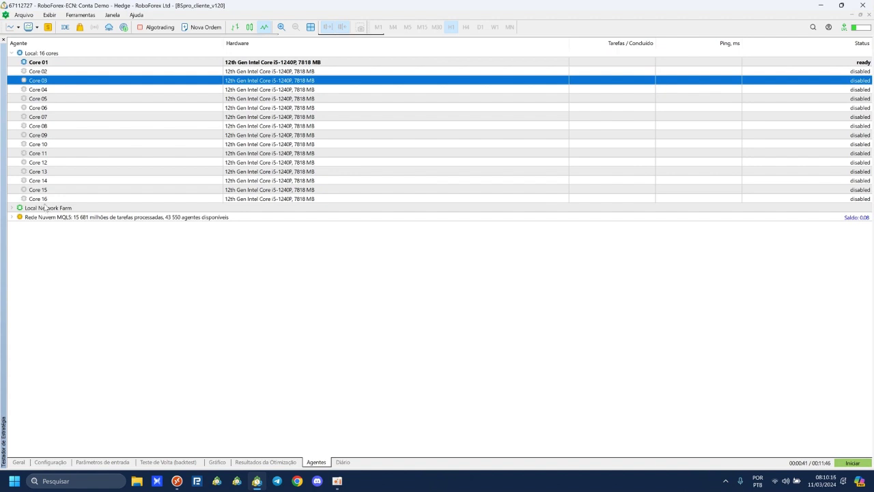
right_click(34, 71)
left_click(58, 158)
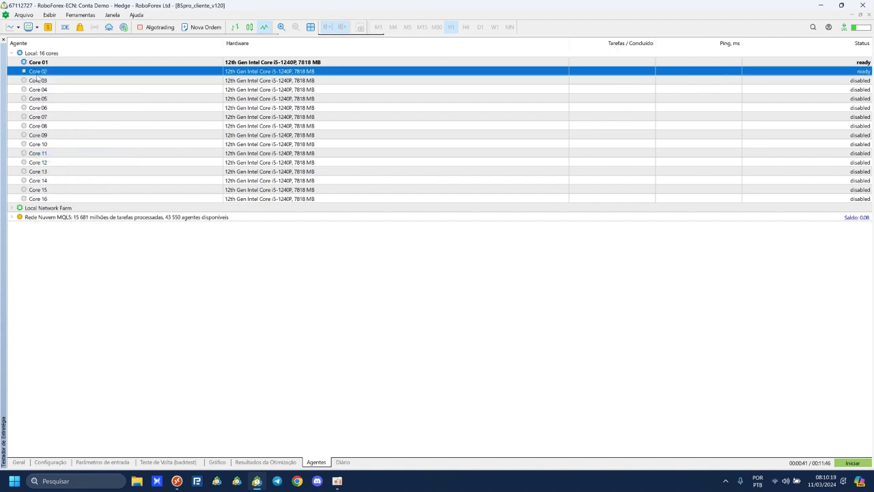
right_click(37, 81)
left_click(60, 168)
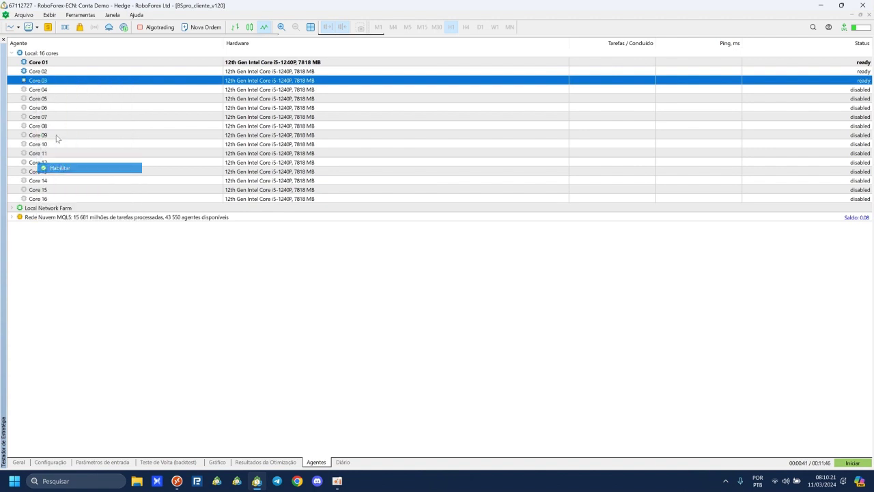
right_click(43, 89)
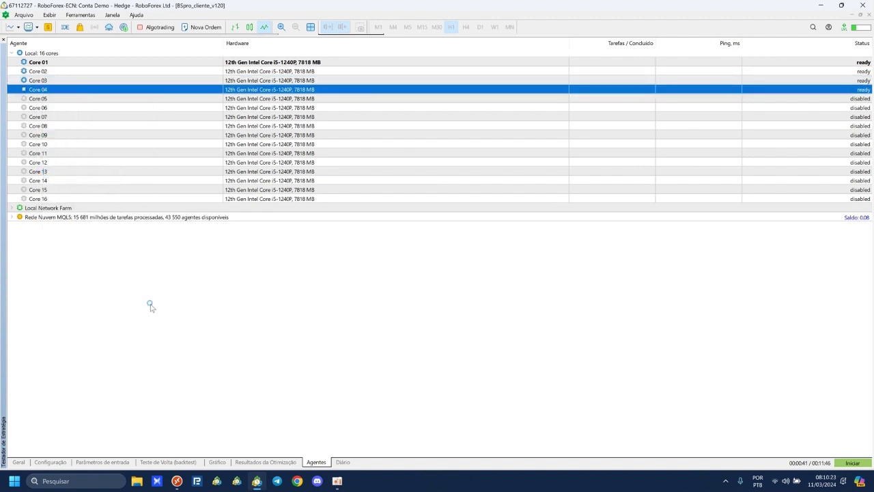
left_click(60, 177)
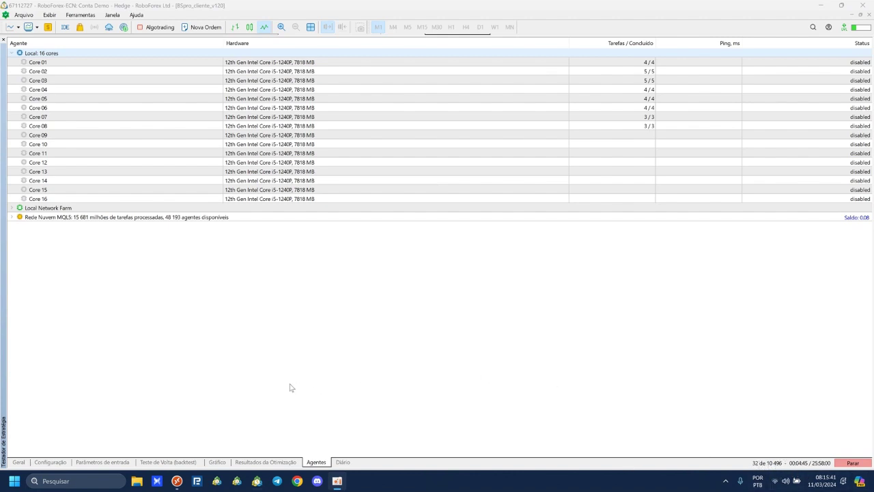
Step: Hide the Retorno Esperado (Payoff) column in the optimization results
left_click(257, 463)
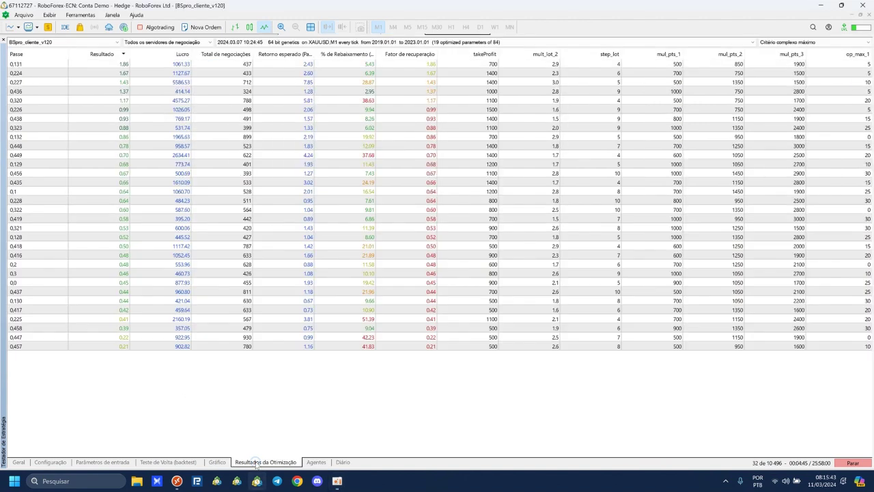
left_click(468, 65)
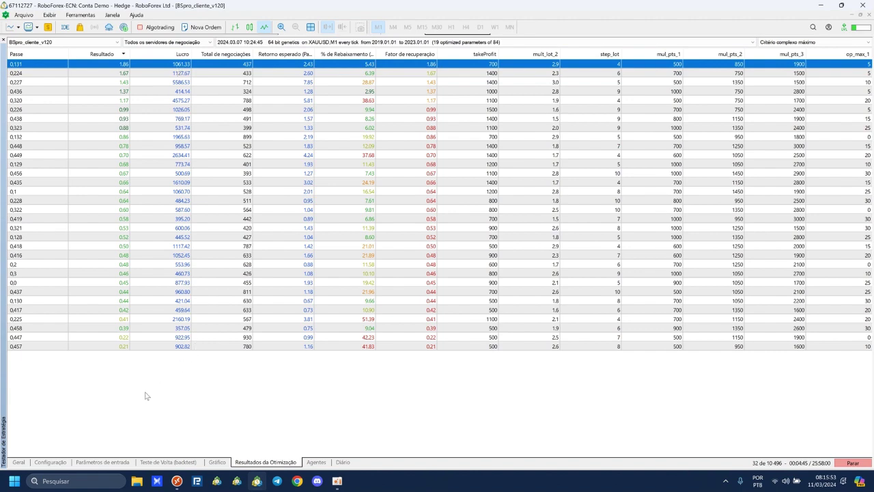
left_click(61, 465)
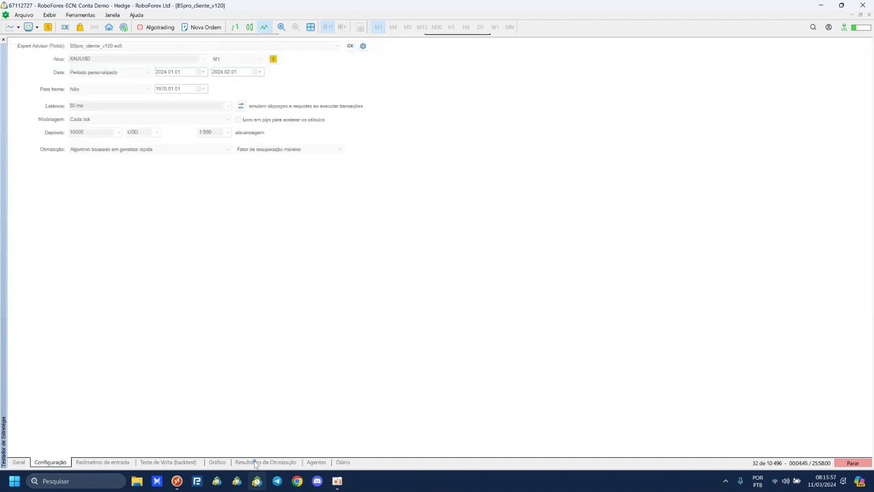
left_click(254, 462)
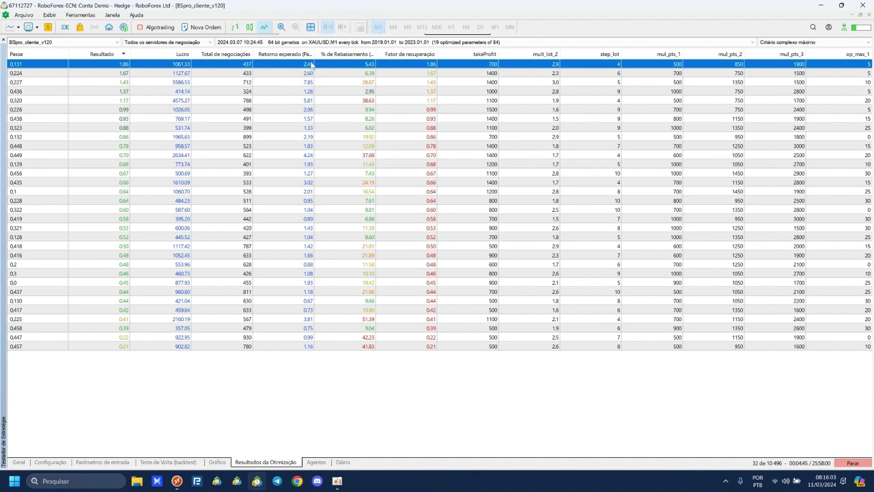
right_click(307, 70)
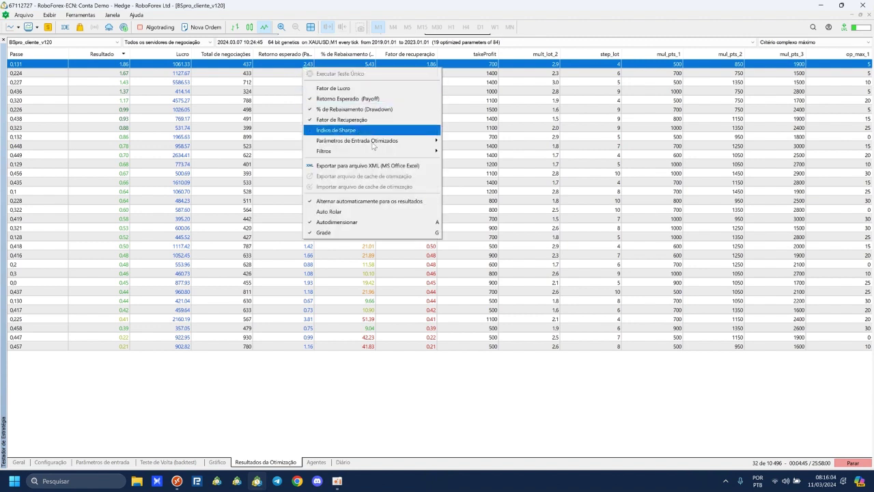
left_click(355, 99)
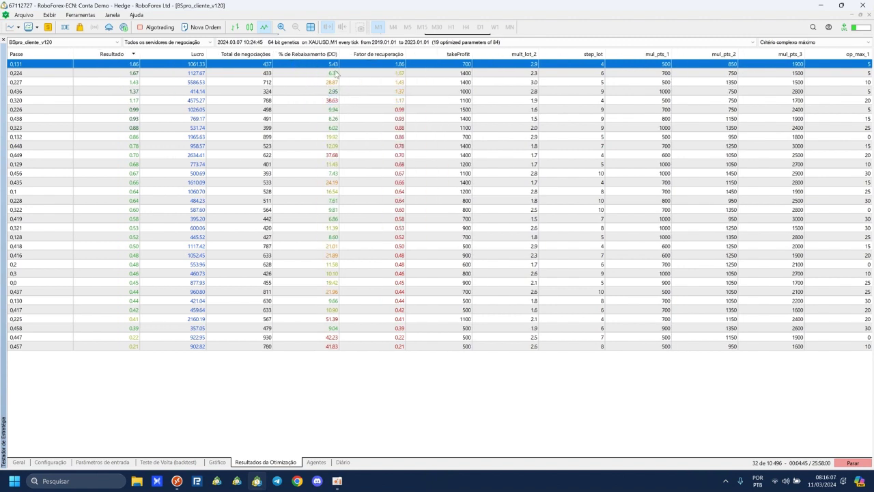
Step: Compare the optimization results with the test configuration and the optimized input ranges
left_click(54, 462)
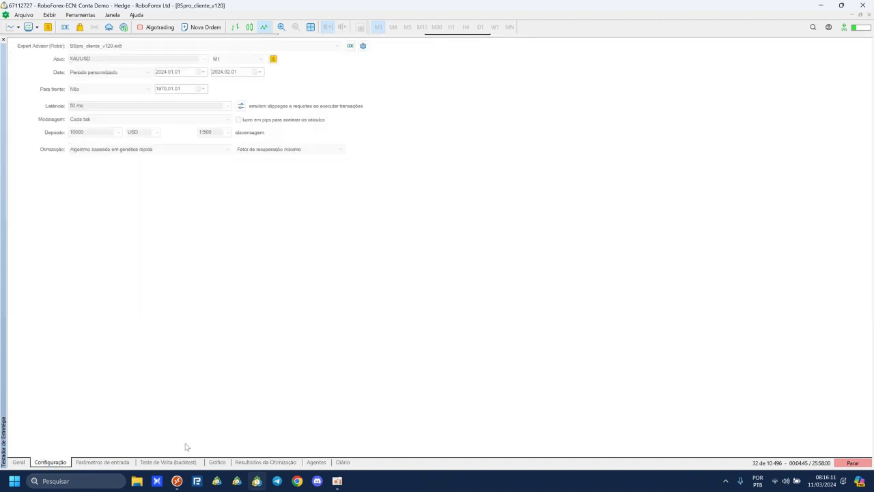
left_click(191, 465)
left_click(260, 464)
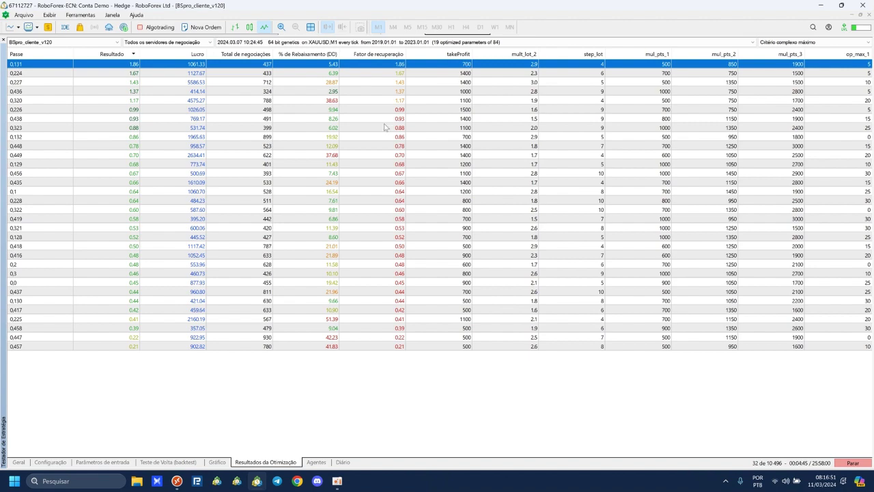
left_click(88, 462)
scroll(249, 128, "up", 10)
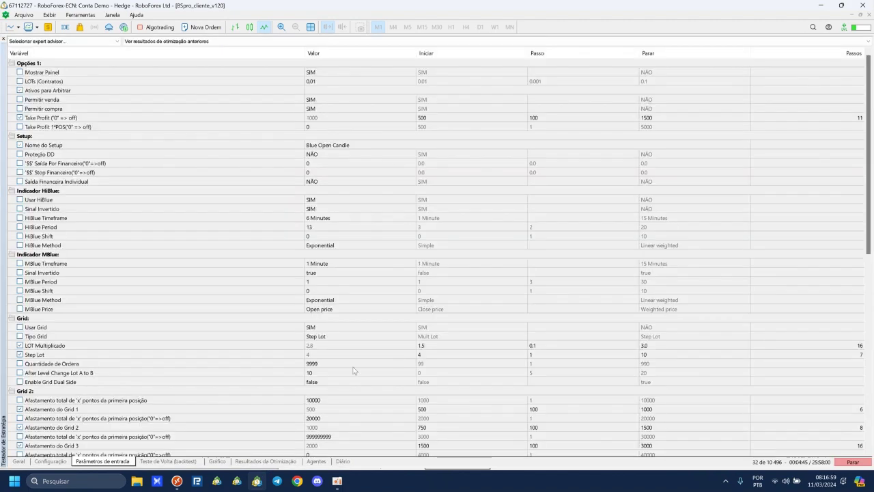
left_click(282, 460)
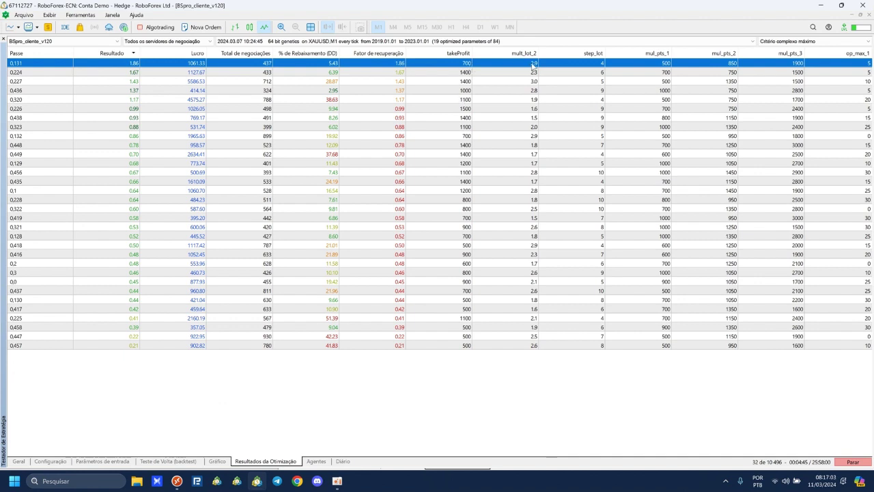
Step: Check how the top-ranked pass's take profit, lot, grid and daily-limit values fit within the optimized input ranges
left_click(106, 460)
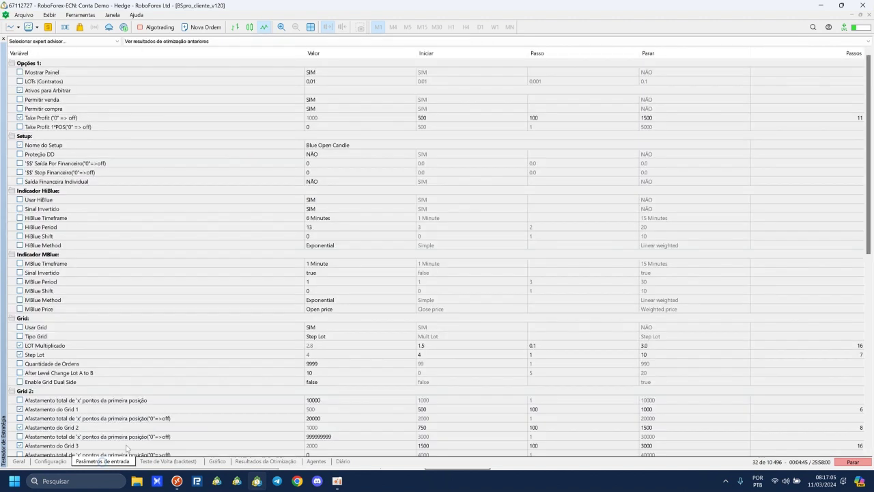
scroll(320, 274, "down", 2)
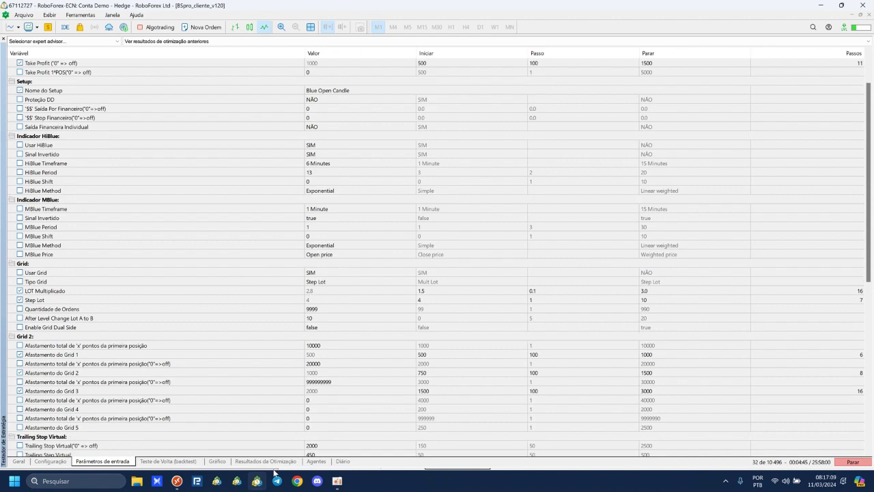
left_click(273, 463)
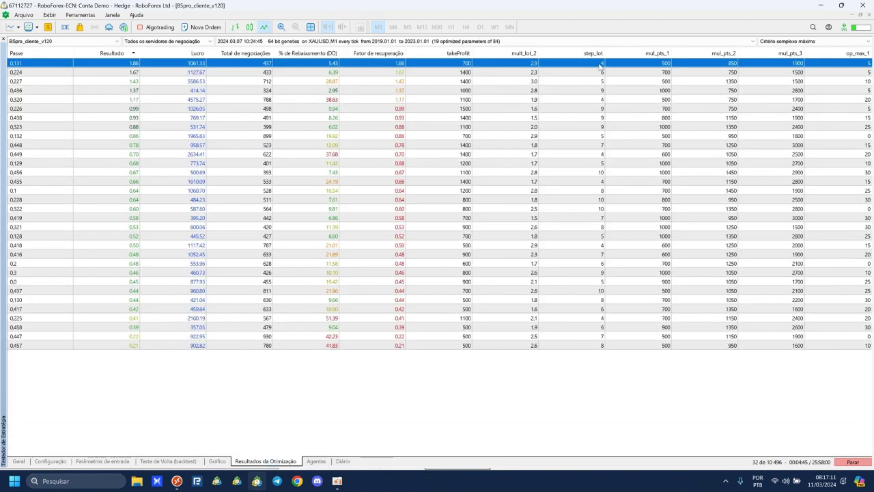
left_click(107, 461)
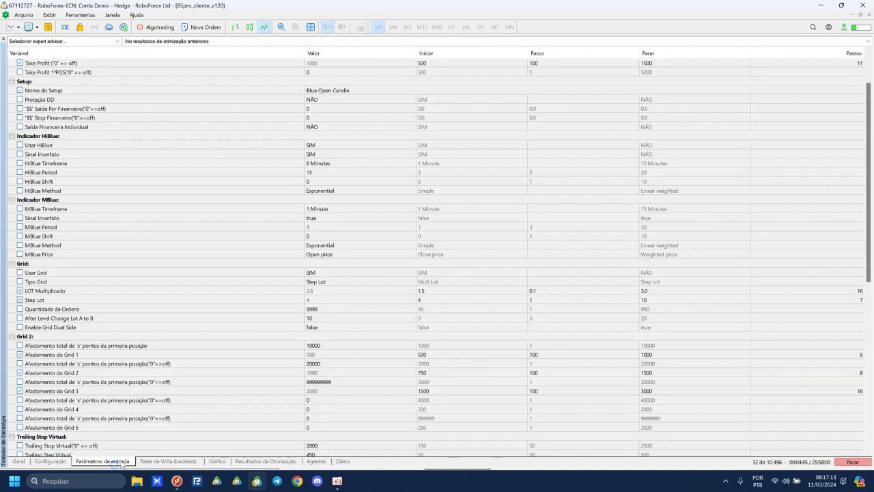
left_click(278, 463)
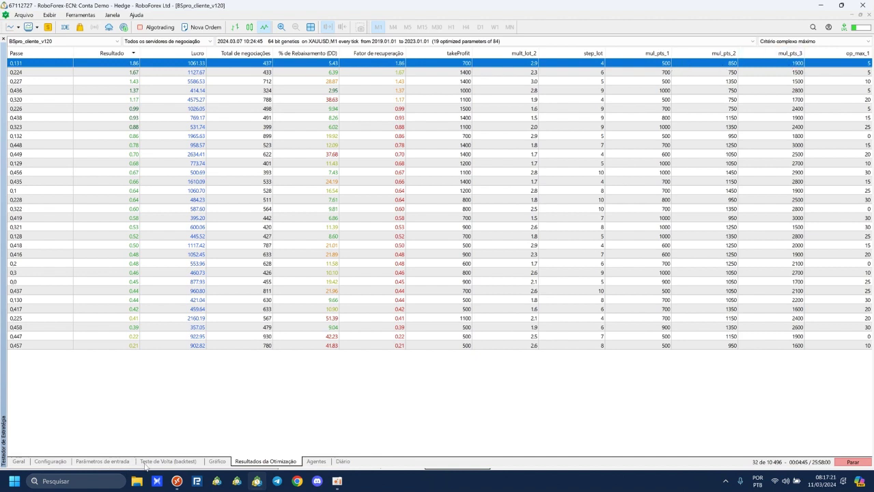
left_click(102, 462)
scroll(205, 342, "down", 6)
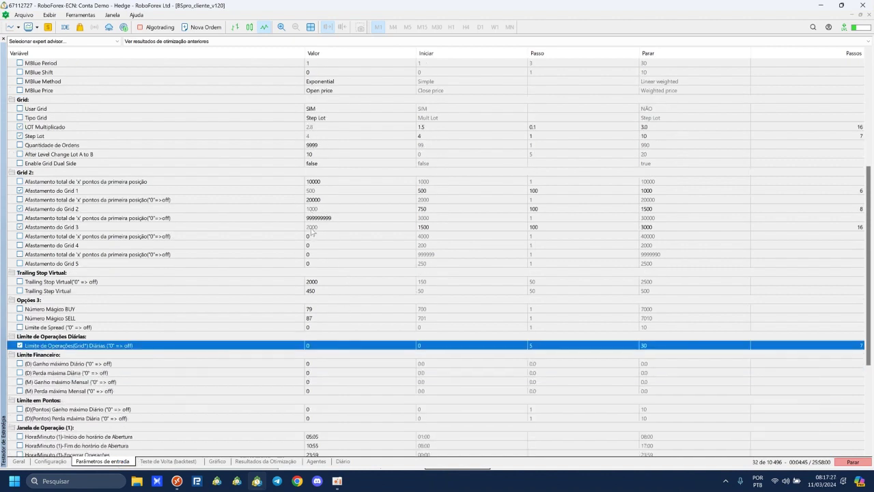
left_click(264, 463)
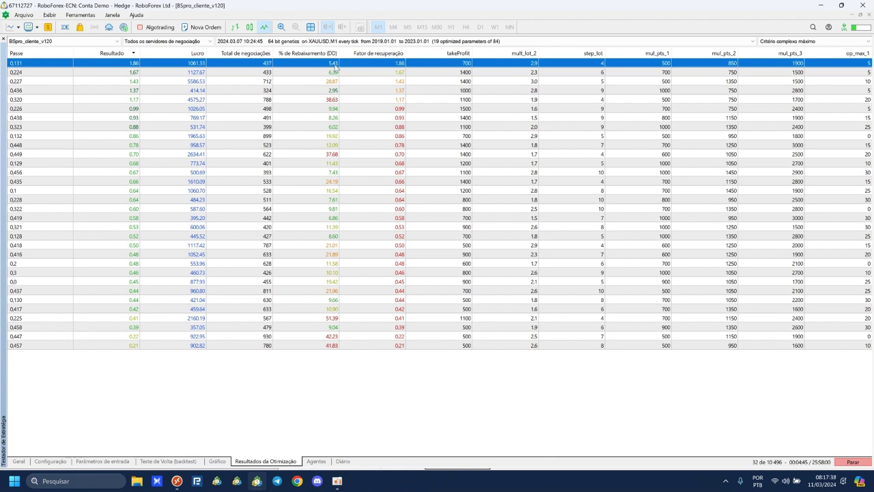
left_click(423, 404)
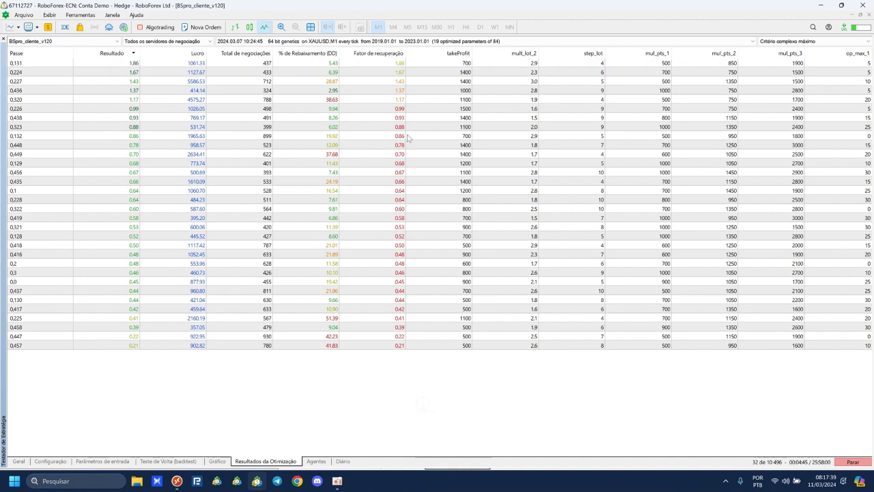
left_click(402, 63)
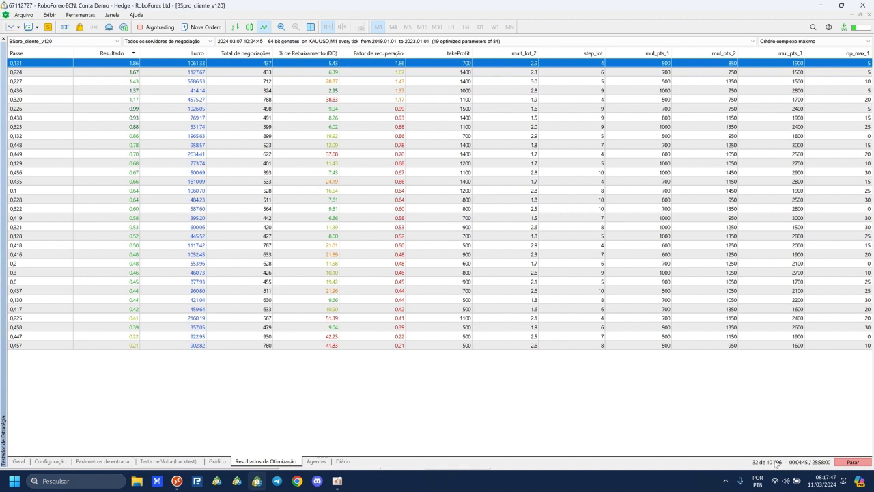
left_click(661, 389)
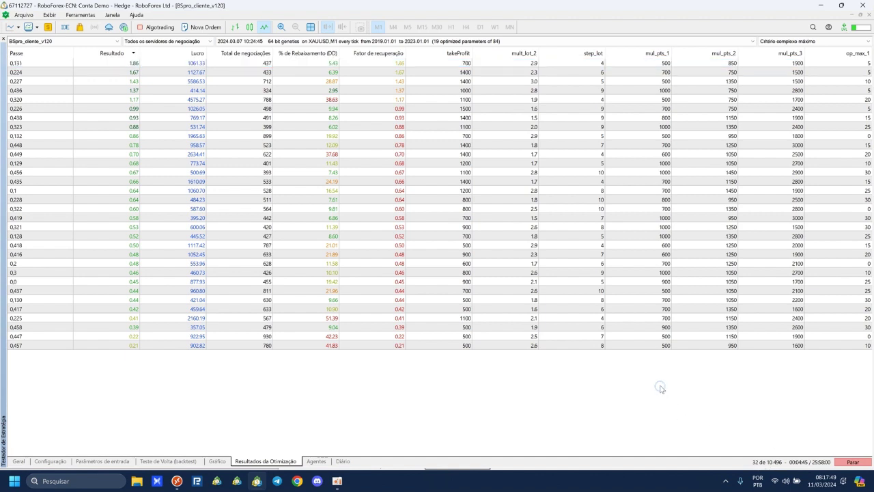
left_click(543, 64)
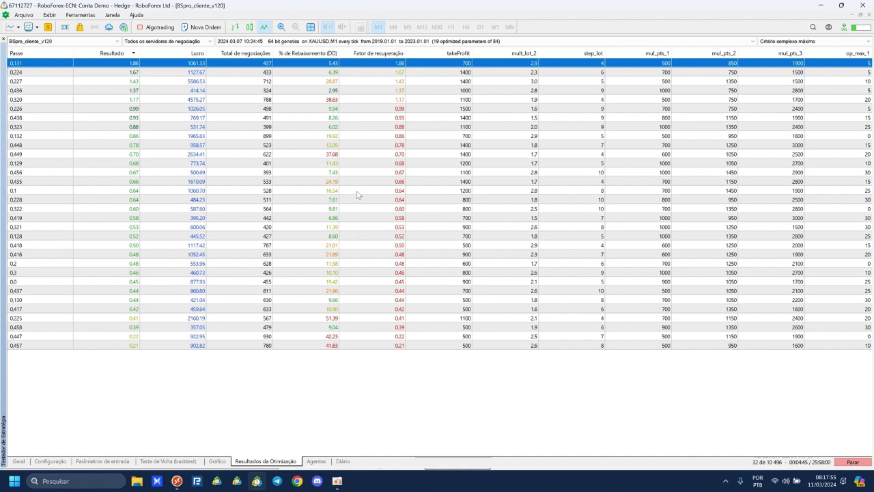
Step: Stop the running optimization and run a single backtest of pass 0,131, the one with the highest Resultado
left_click(851, 461)
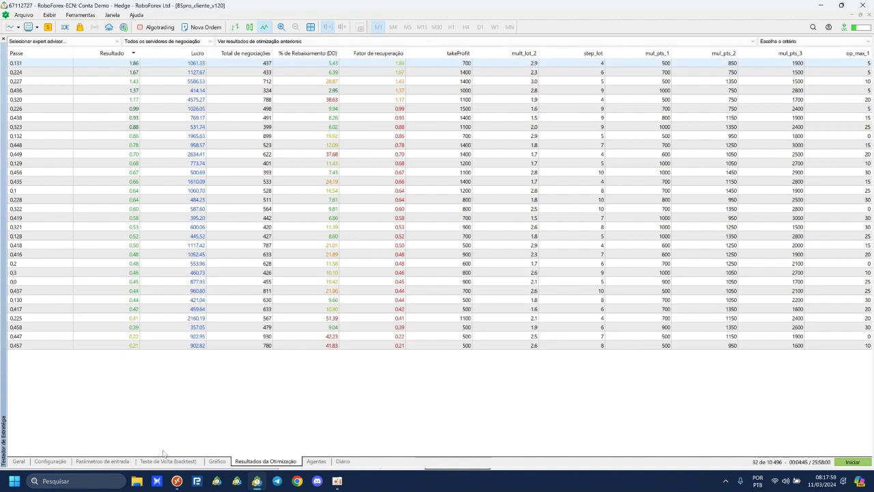
left_click(319, 462)
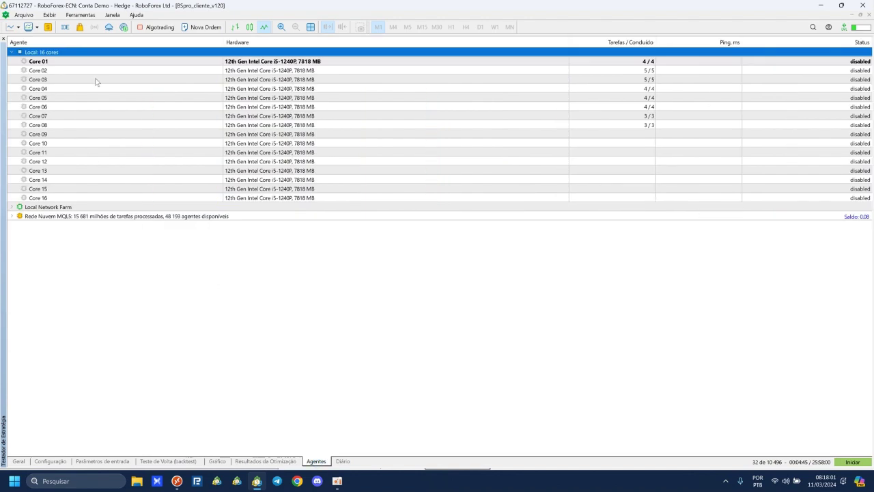
left_click(49, 62)
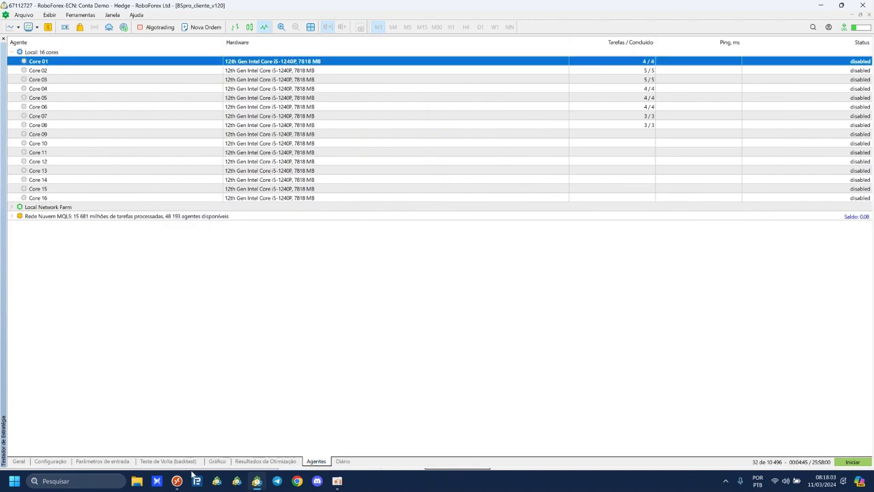
left_click(254, 460)
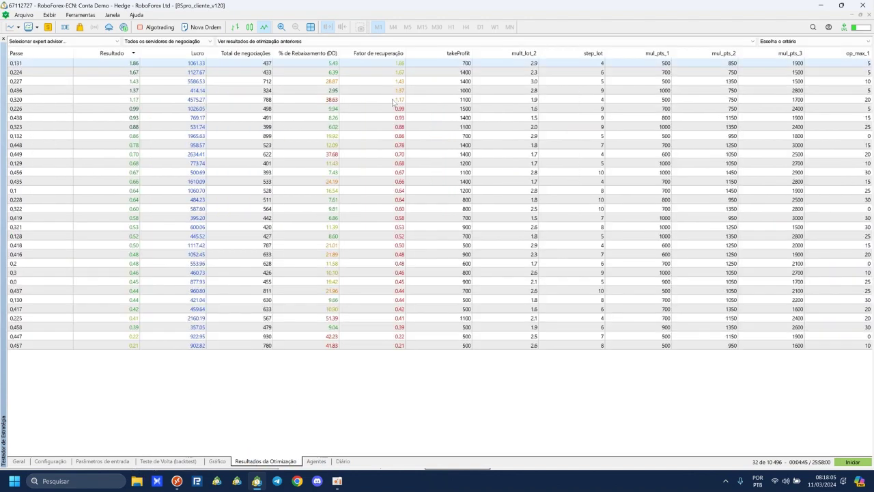
double_click(404, 63)
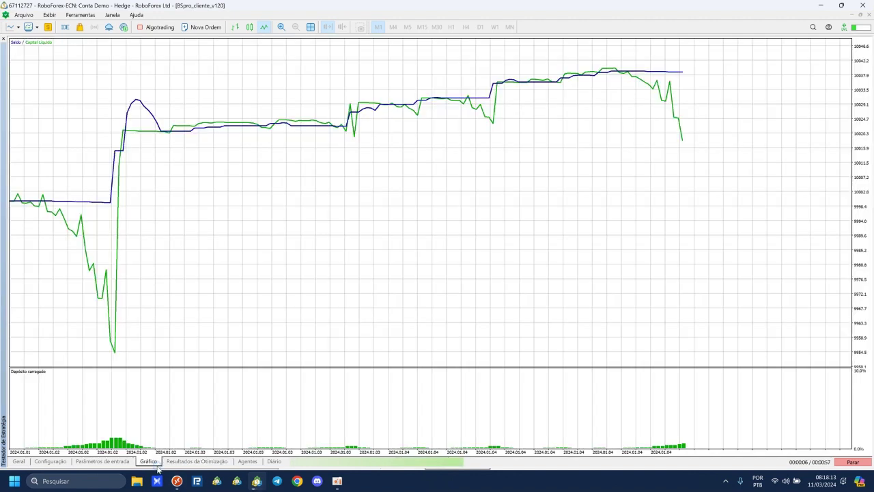
Step: Examine the pass's balance graph and backtest report against its test period and optimization results
left_click(155, 462)
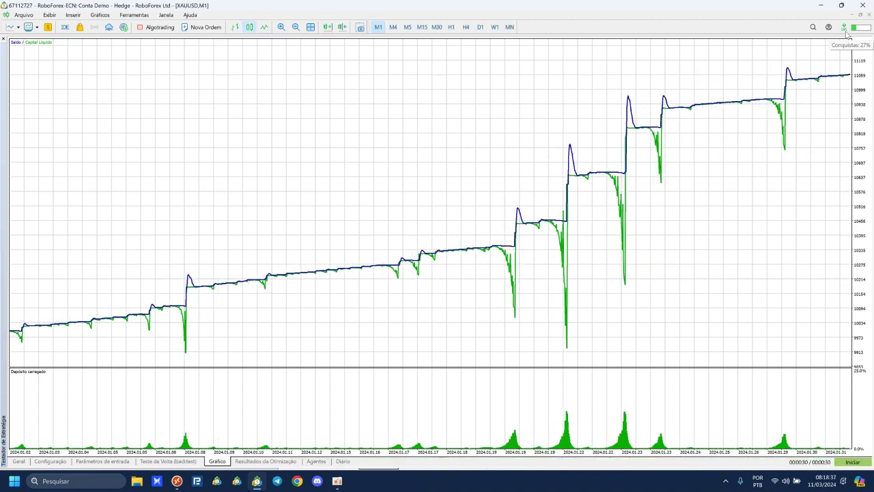
left_click(164, 461)
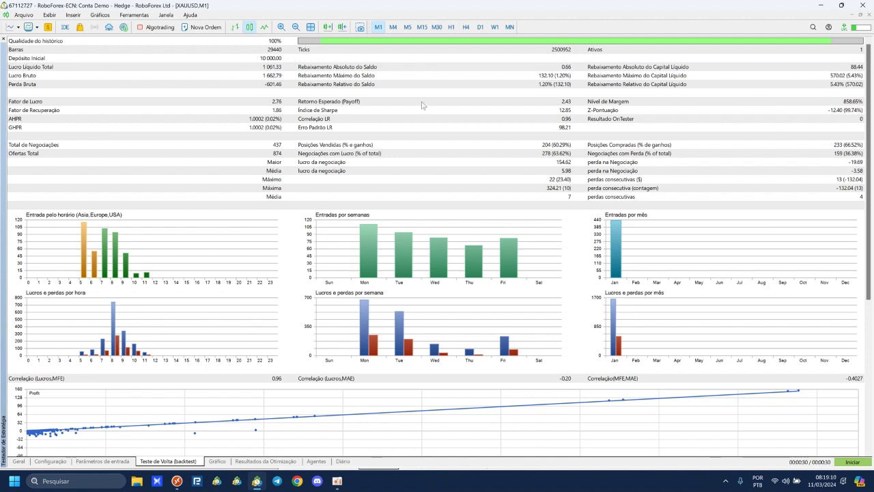
scroll(291, 205, "down", 3)
left_click(222, 460)
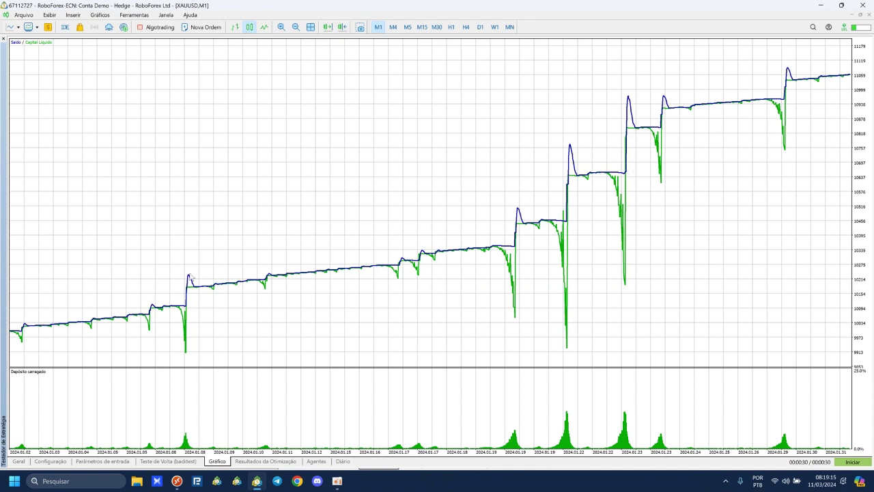
left_click(194, 464)
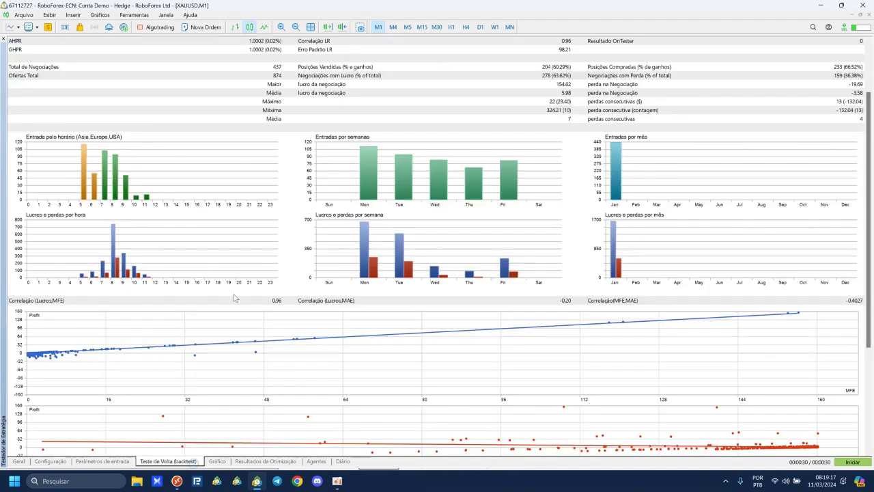
scroll(265, 100, "up", 3)
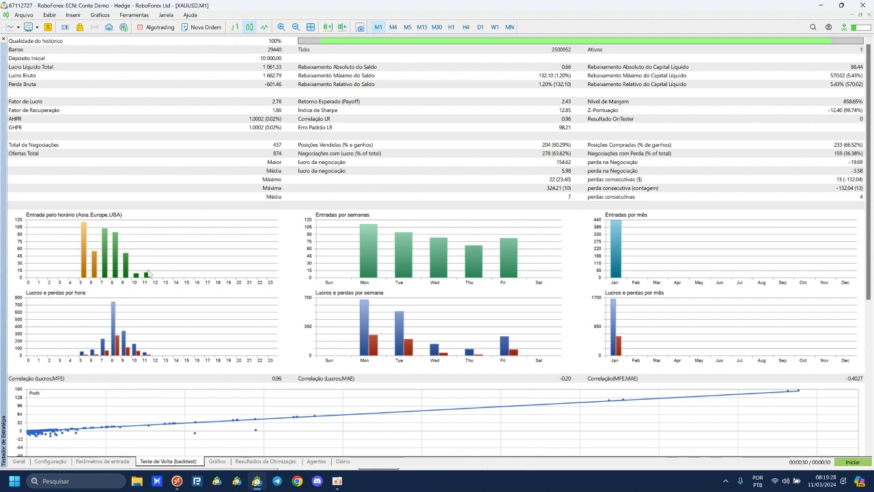
left_click(58, 461)
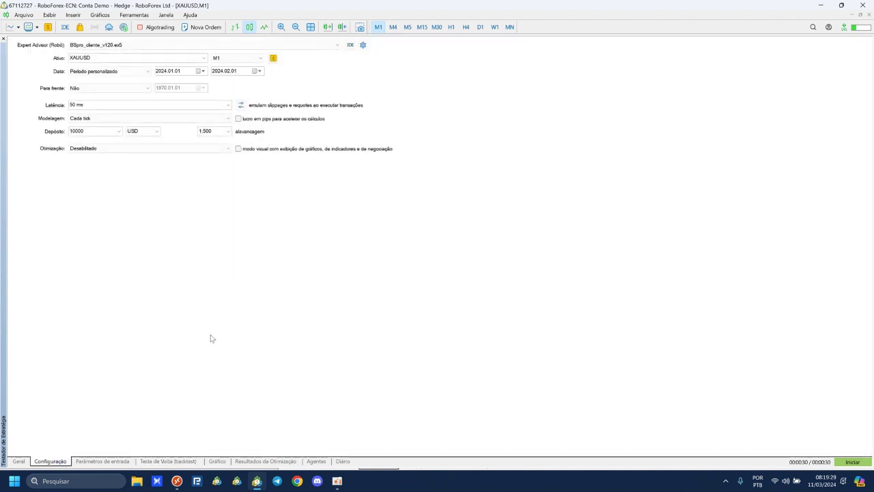
left_click(276, 462)
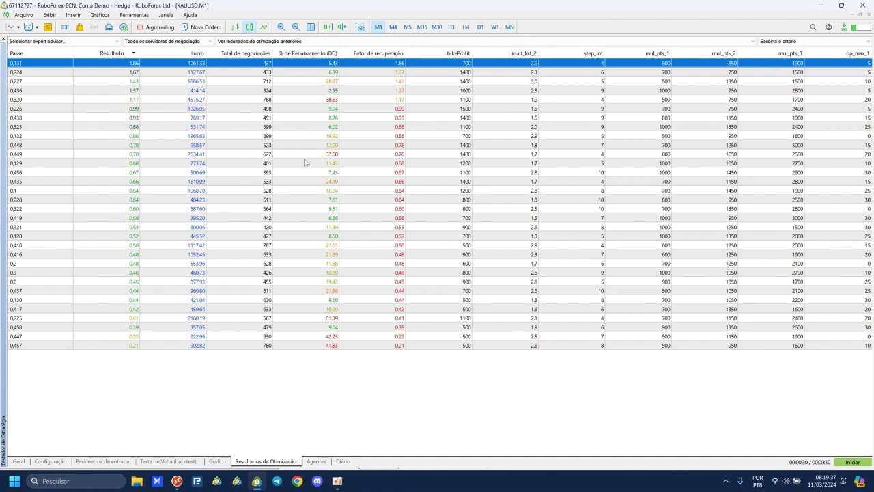
Step: Set the custom test period to 2024.02.01 through 2024.03.01 and run the backtest
left_click(52, 461)
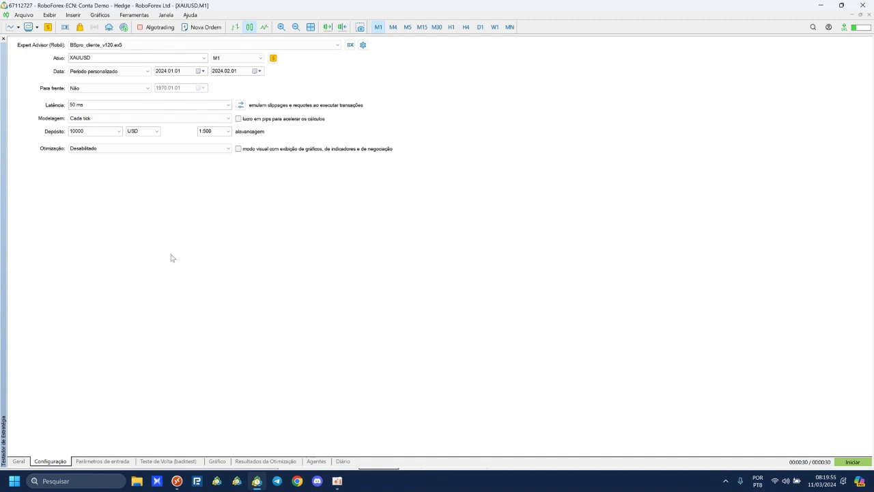
left_click(171, 71)
key("Up")
left_click(227, 71)
key("Up")
left_click(223, 94)
left_click(844, 463)
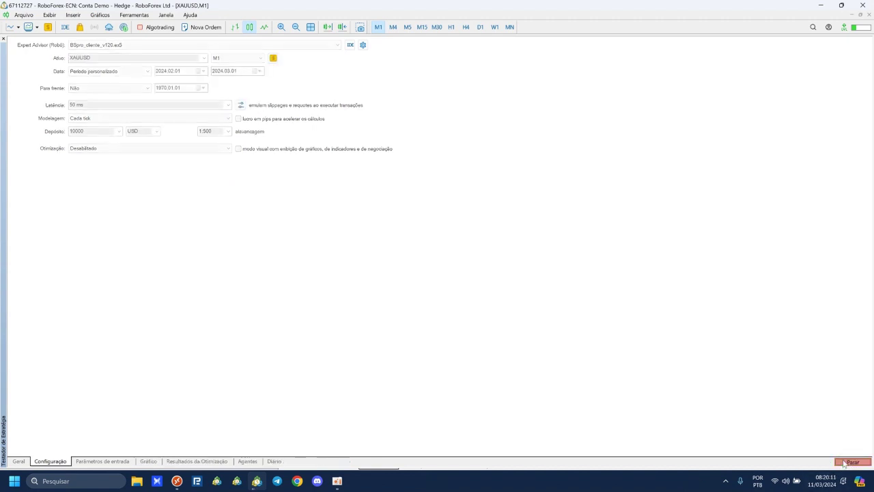
Step: Examine the February backtest's balance graph and report, along with the input values used for the test
left_click(161, 462)
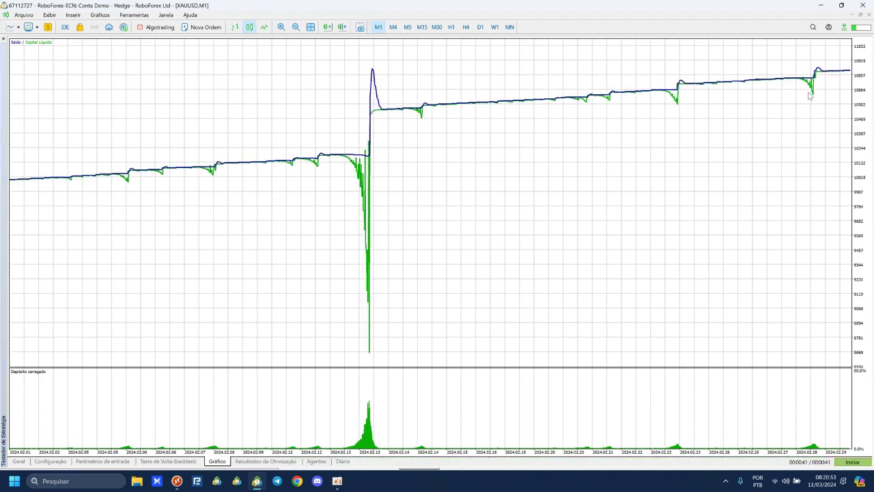
left_click(169, 463)
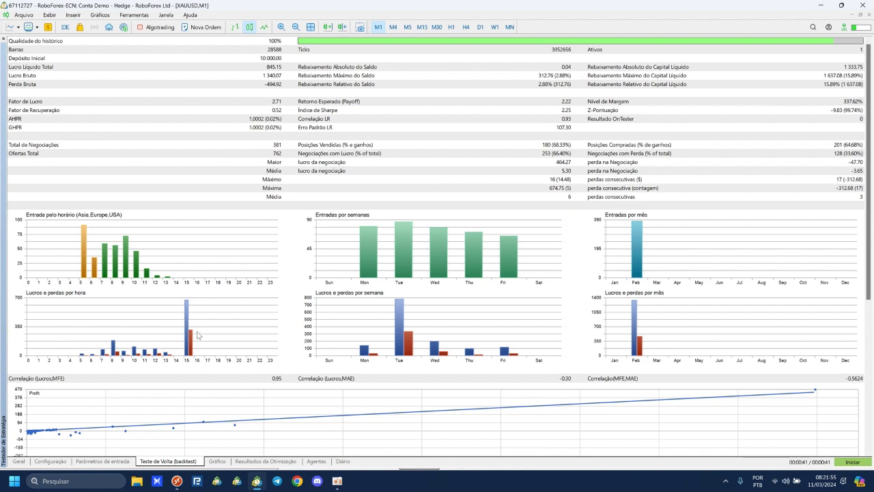
left_click(119, 459)
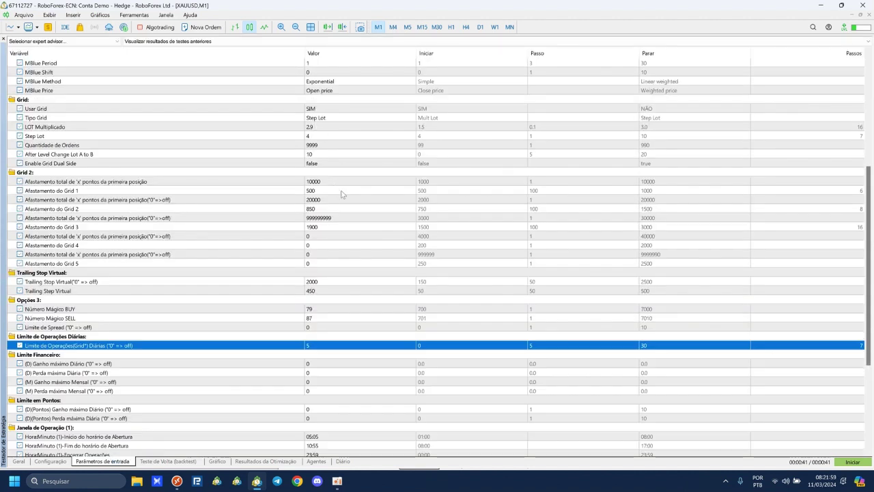
scroll(154, 277, "down", 6)
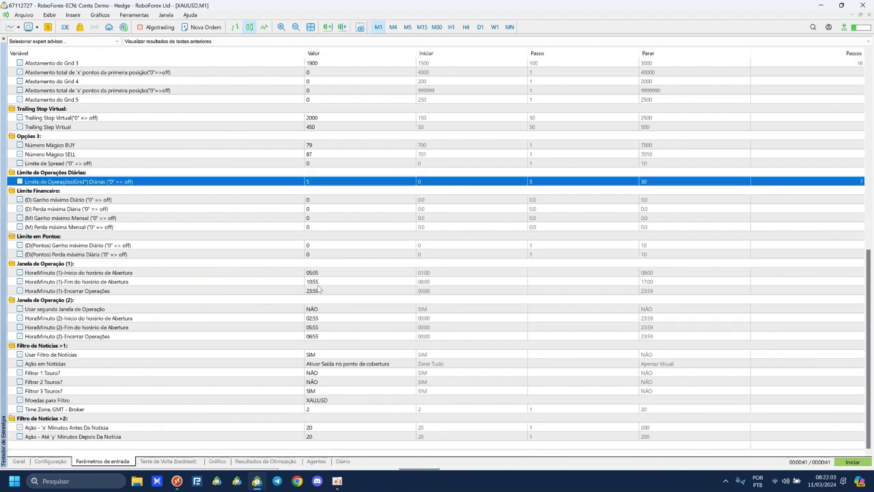
scroll(410, 302, "up", 2)
scroll(415, 302, "up", 12)
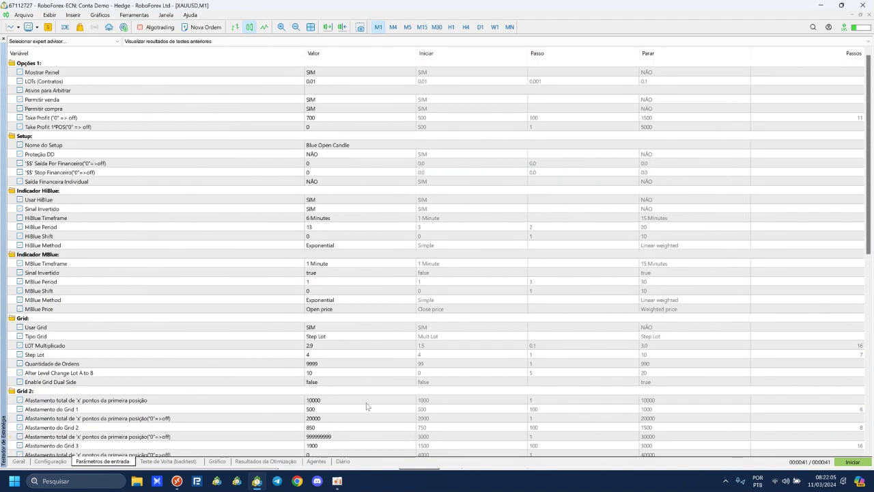
Step: Sort the optimization results by highest Lucro and backtest pass 0,227, viewing its balance graph and report
left_click(276, 462)
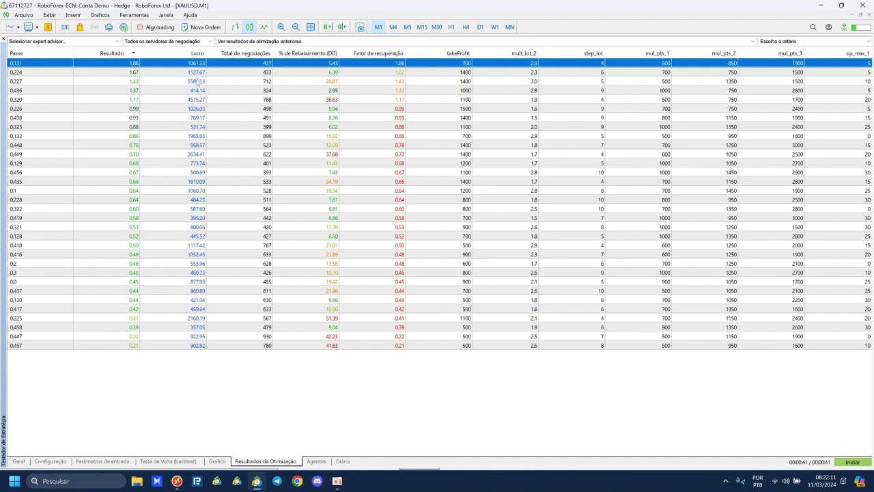
left_click(193, 54)
left_click(196, 65)
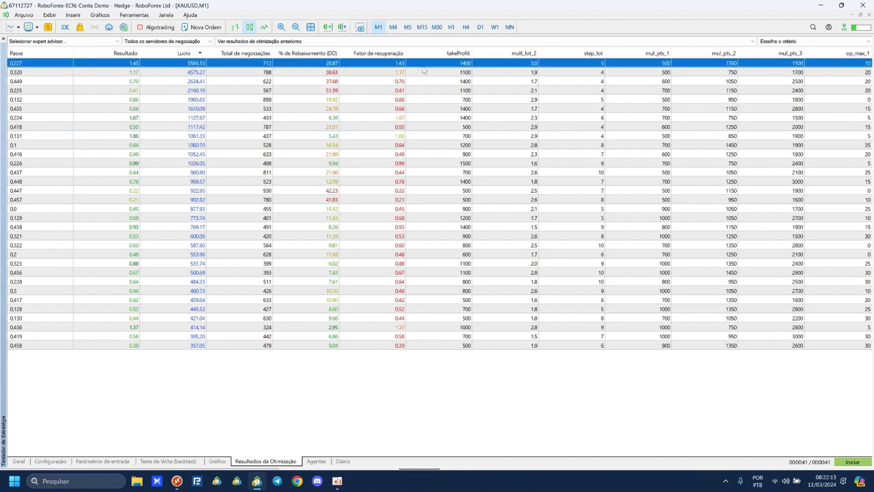
double_click(398, 67)
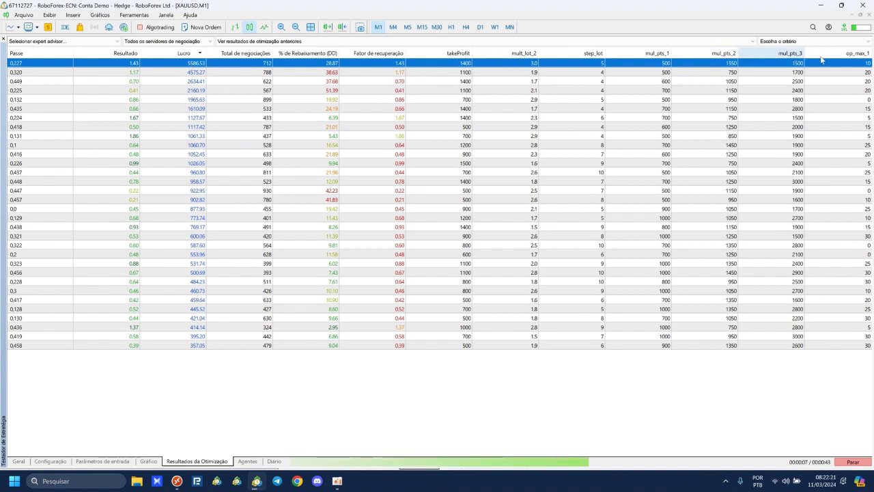
left_click(150, 461)
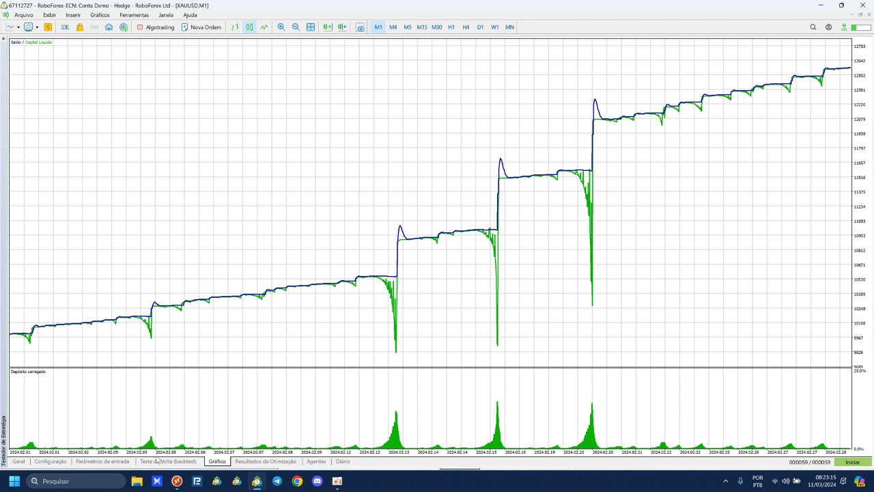
left_click(168, 463)
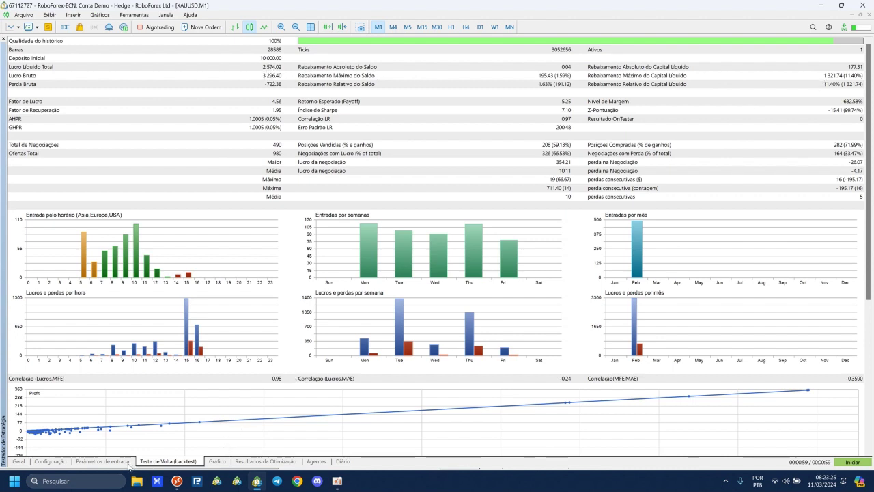
Step: Compare the optimization results of pass 0,227 with its February backtest report
left_click(247, 462)
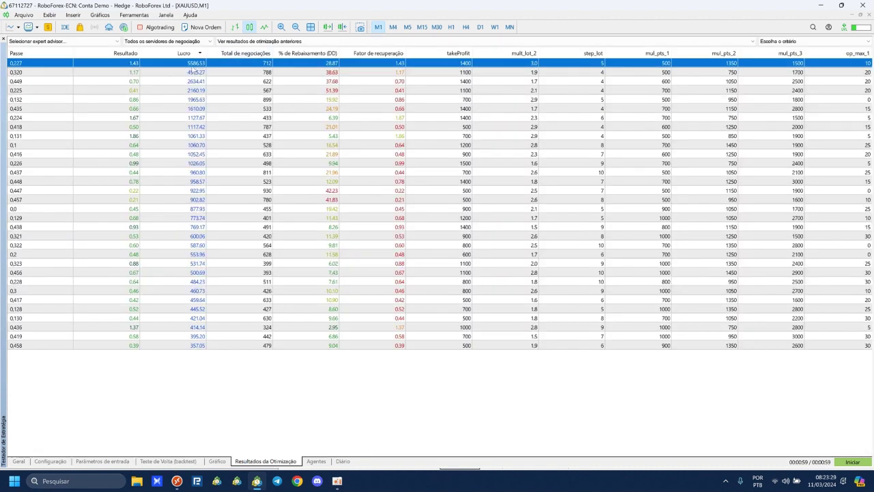
left_click(163, 460)
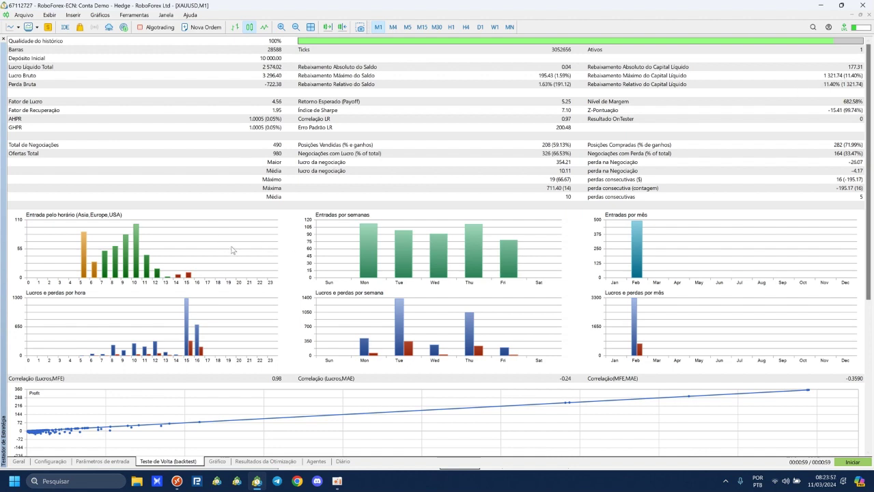
left_click(267, 460)
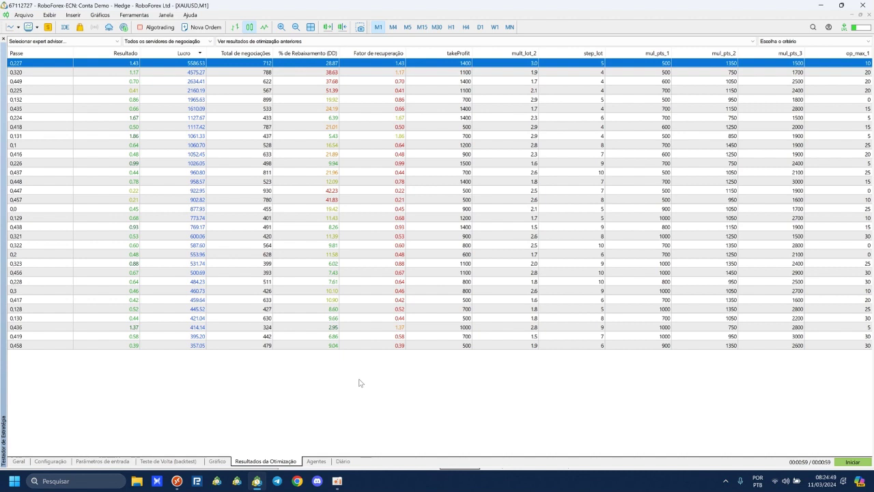
Step: Review the tester's modelling options, keeping Cada tick, and examine the input parameters used for the backtest
left_click(51, 463)
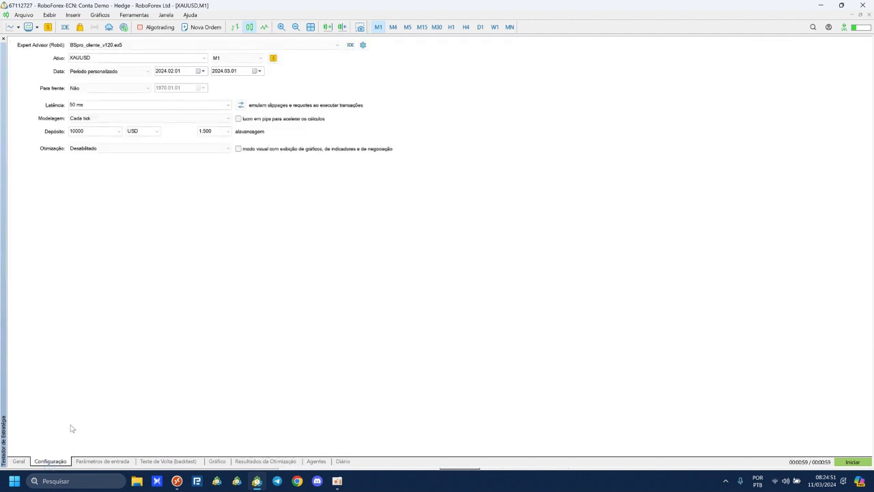
left_click(83, 119)
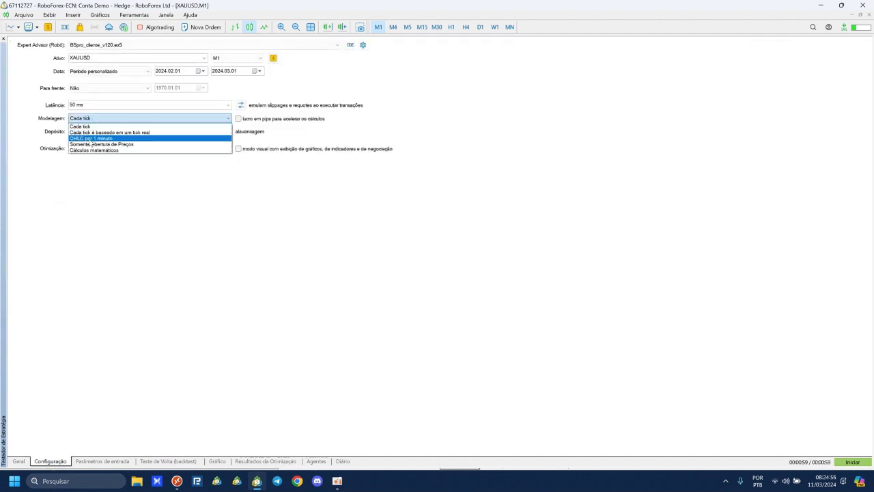
left_click(90, 127)
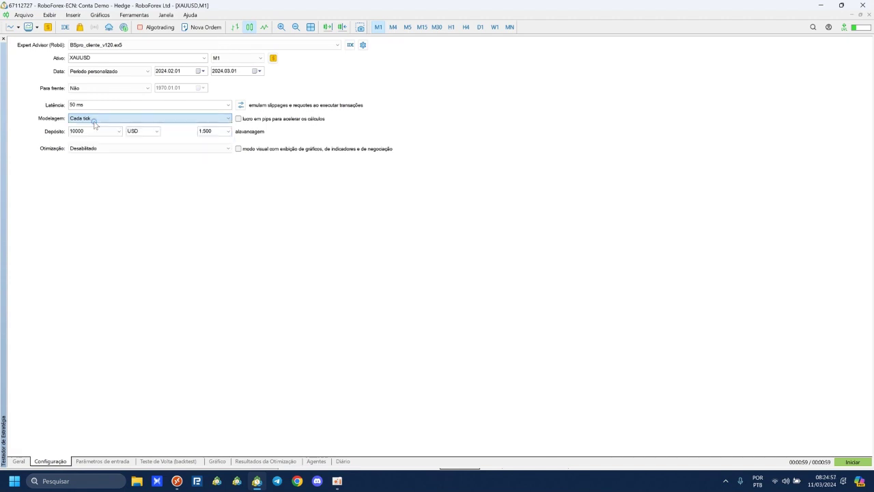
left_click(84, 118)
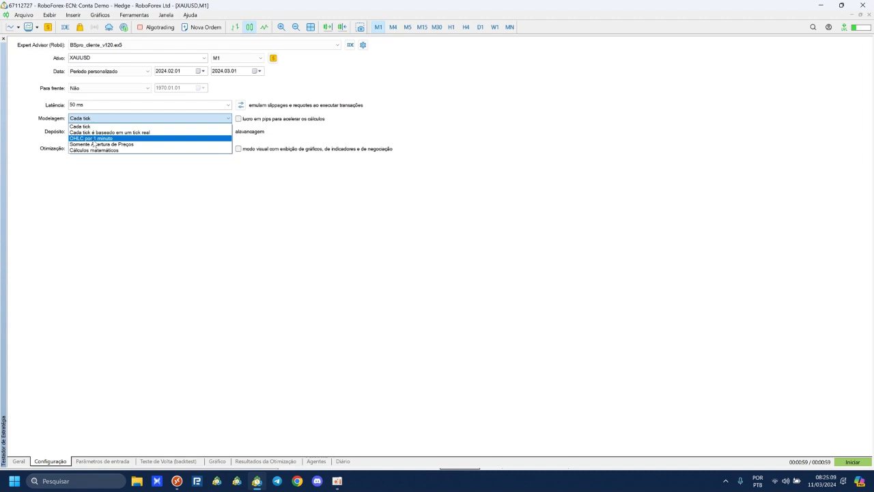
left_click(80, 127)
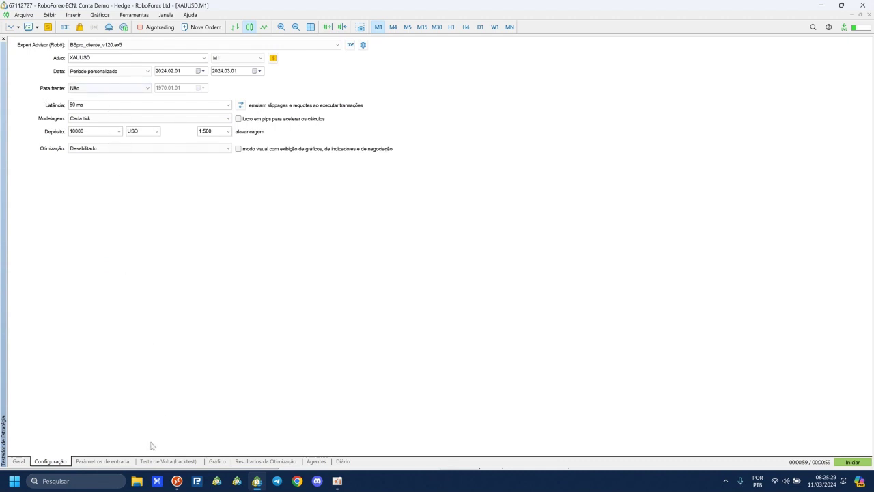
left_click(122, 461)
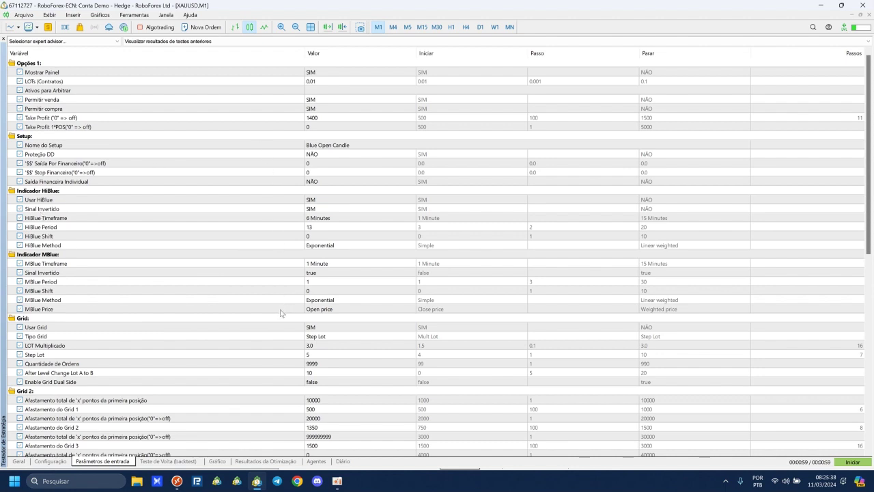
Step: Switch to the Históricos folder in File Explorer and open Blue Seven's Blue Seven Scalper XAUUSD subfolder
left_click(820, 5)
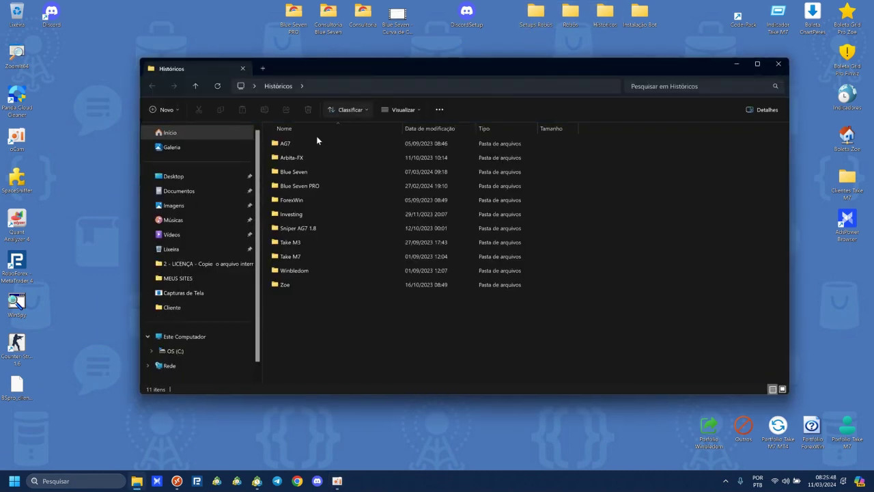
double_click(321, 66)
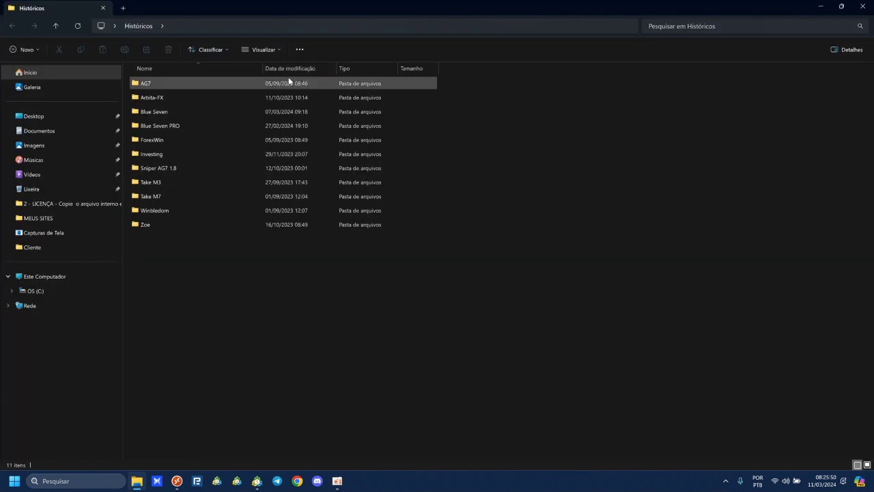
double_click(160, 111)
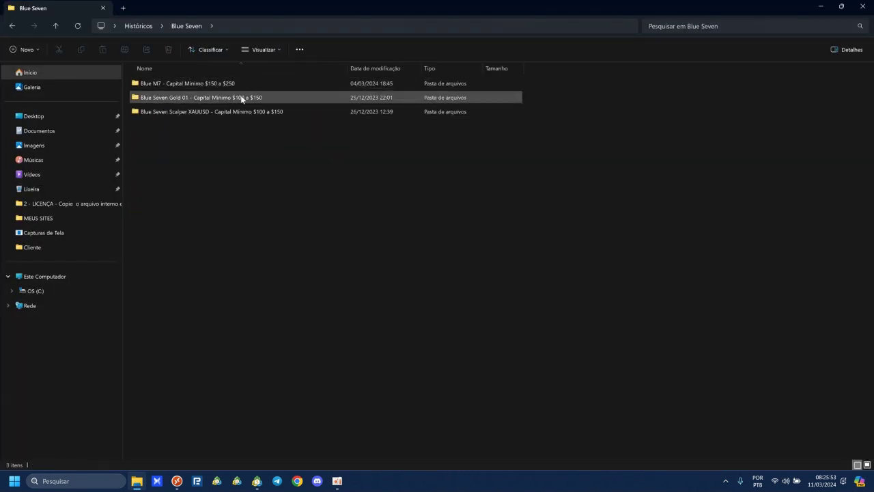
double_click(182, 111)
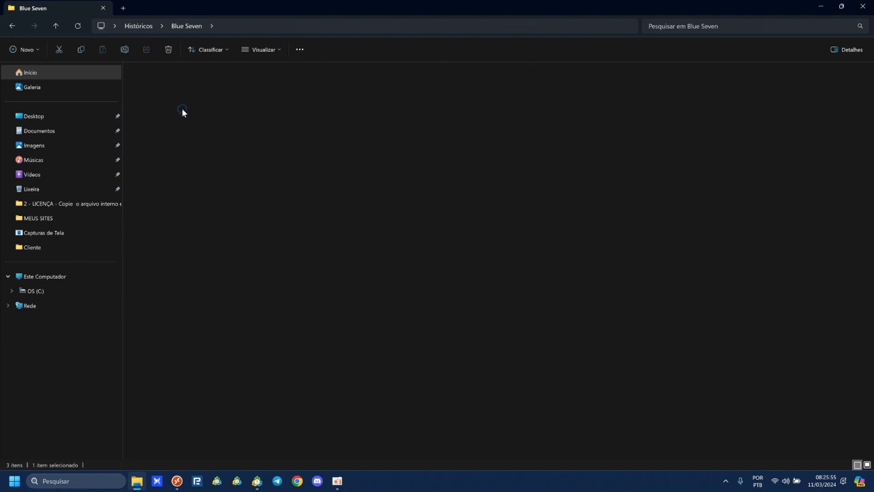
Step: Examine the Blue Seven Scalper XAUUSD images (3), (1) and (4), showing its balance curve, backtest report and monthly performance
double_click(252, 102)
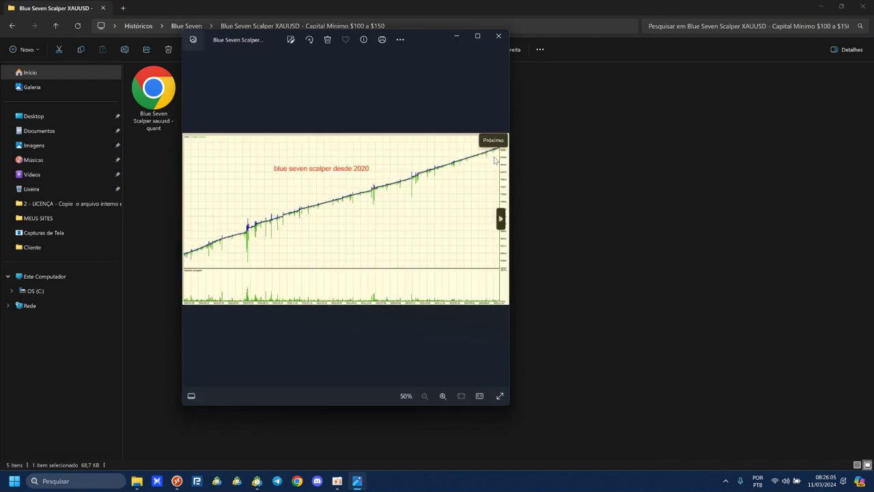
left_click(498, 37)
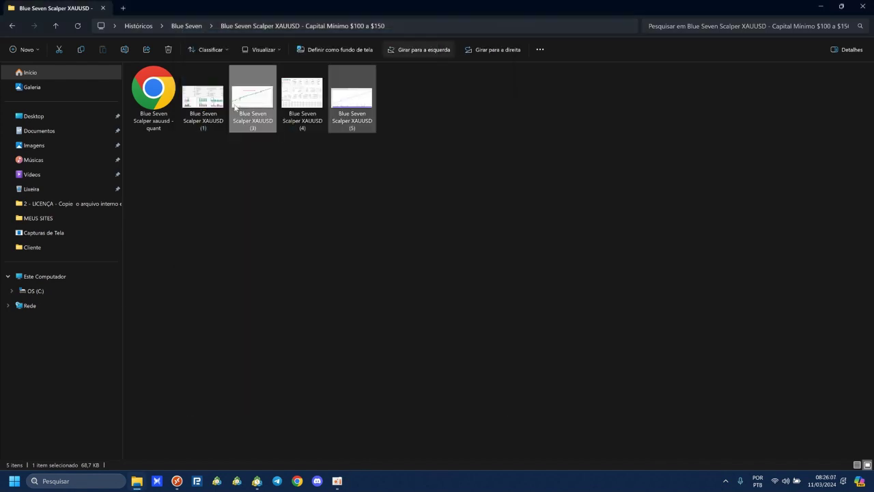
left_click(203, 102)
double_click(204, 108)
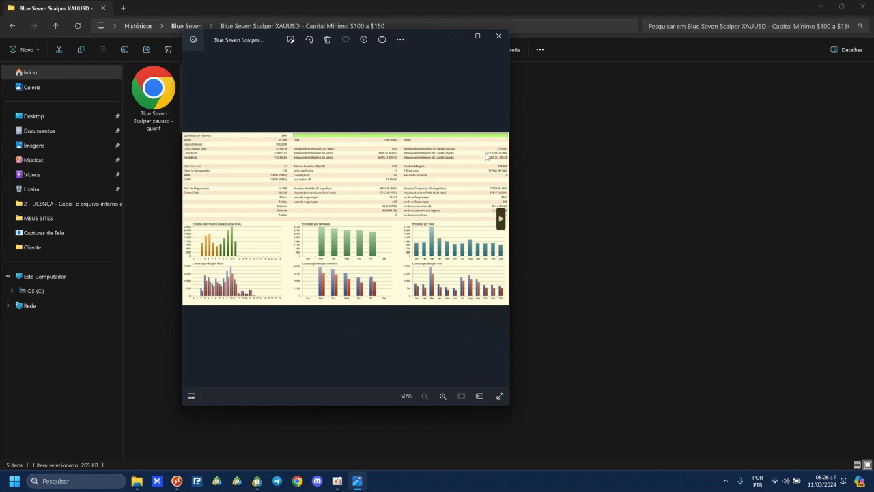
left_click(496, 36)
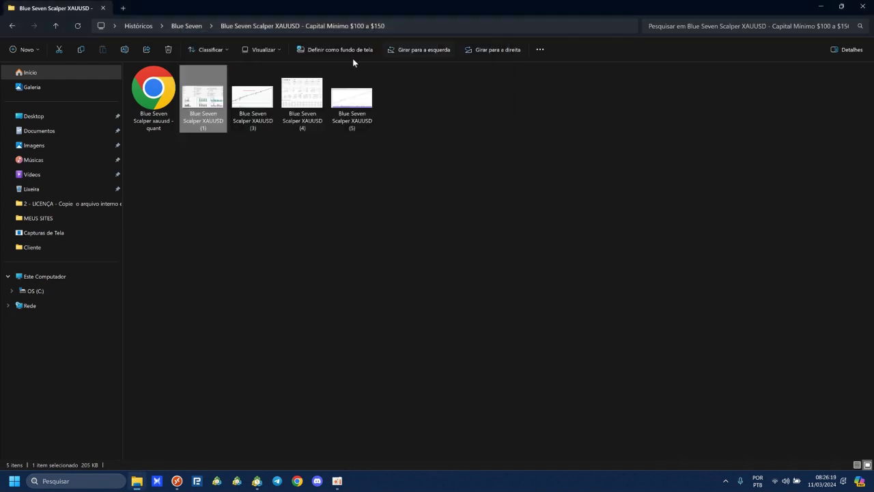
double_click(302, 97)
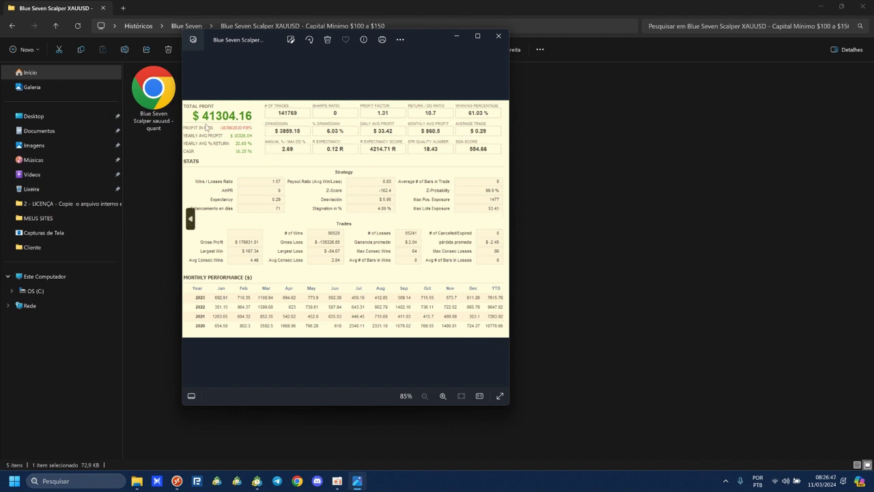
left_click(498, 36)
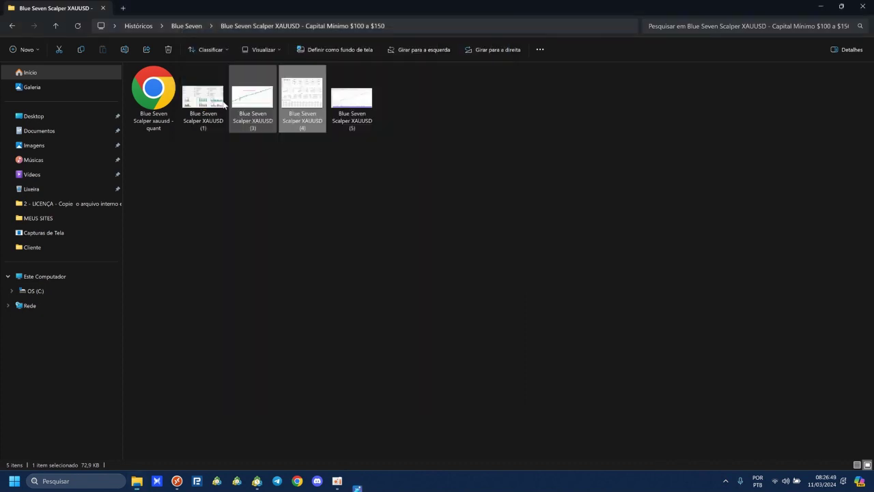
Step: Return to the Blue Seven folder, enter the Blue Seven Gold 01 subfolder and open the Blue Seven GOLD 01 desde 2020 (3) image
left_click(154, 102)
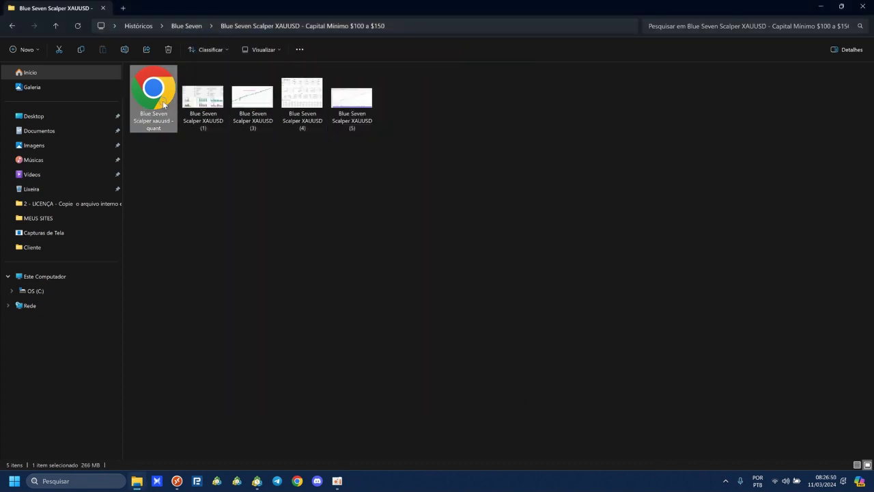
left_click(175, 205)
left_click(55, 26)
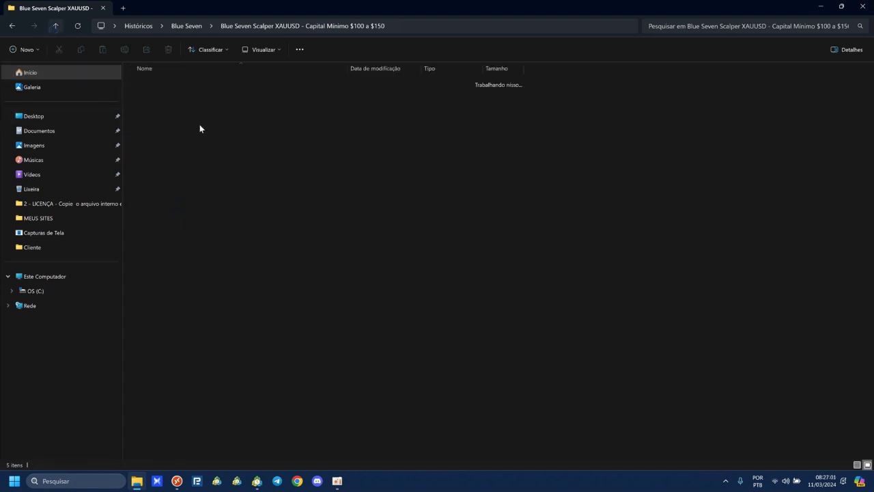
double_click(184, 98)
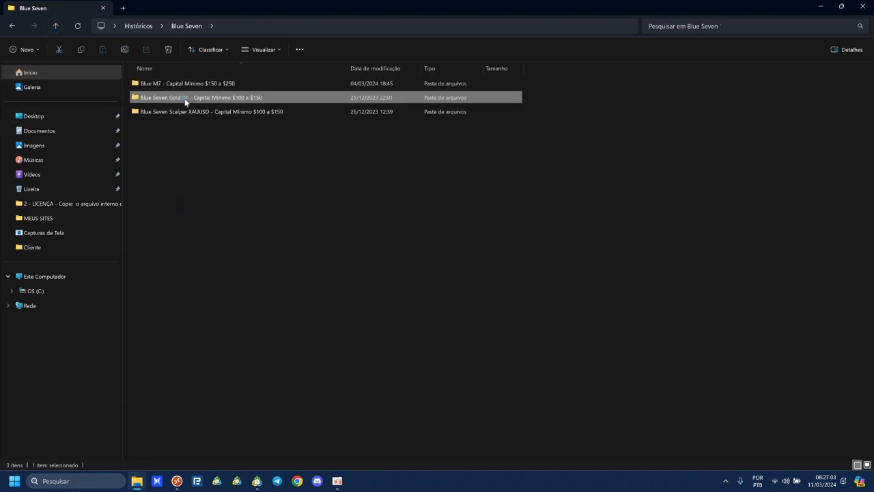
double_click(156, 94)
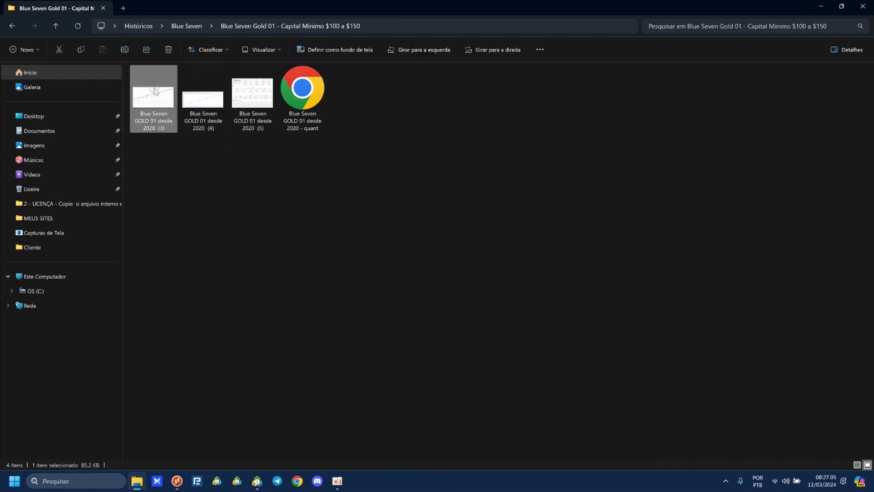